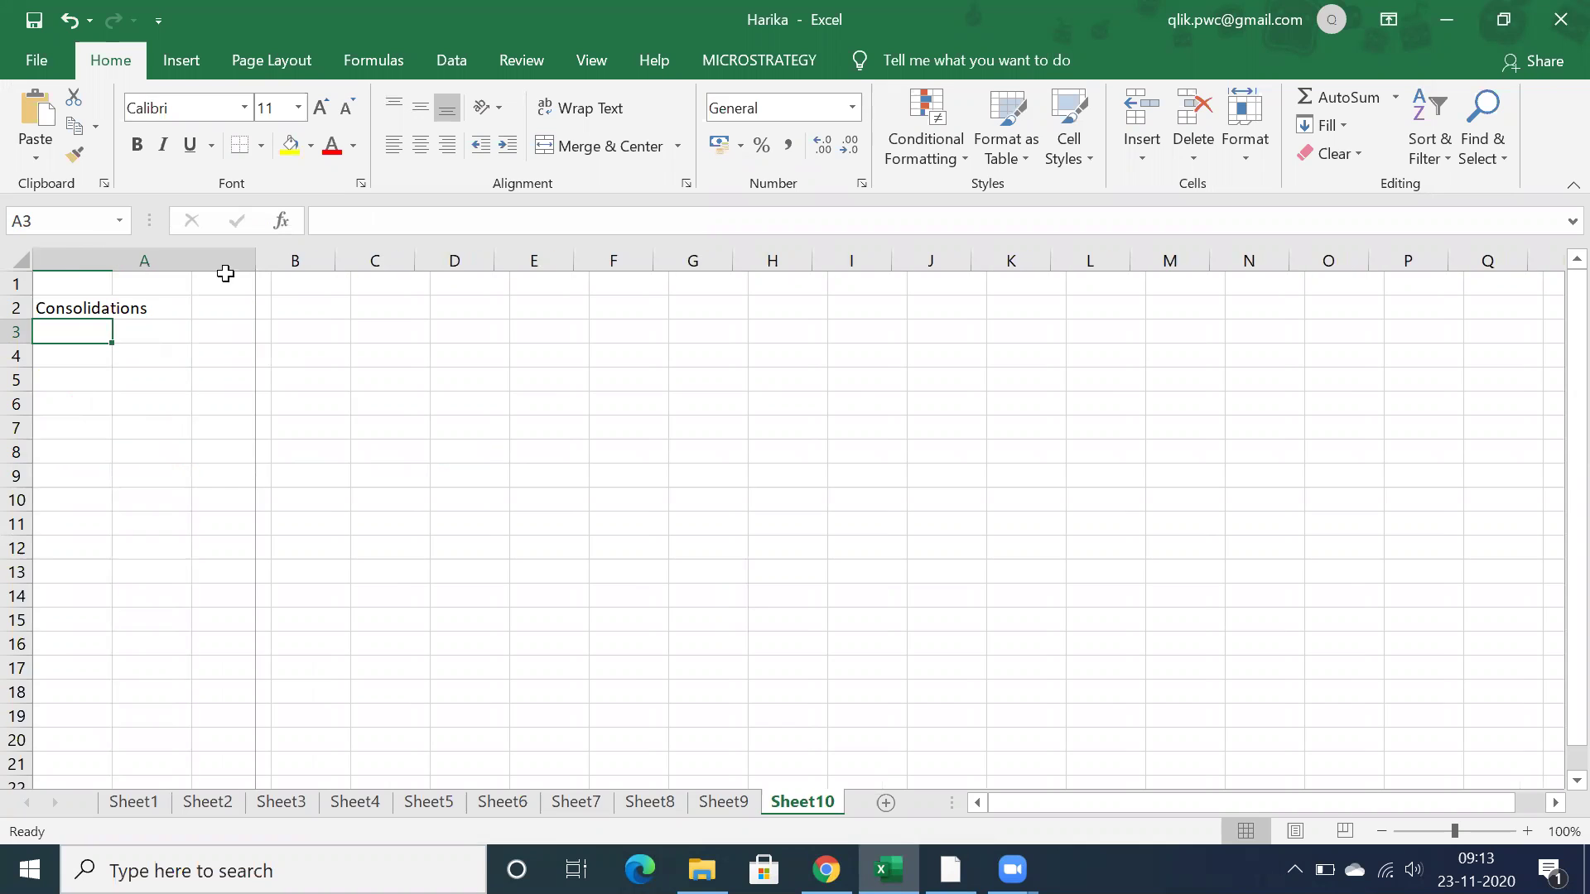
# - Make the Consolidations heading in cell A2 bold
pyautogui.click(122, 308)
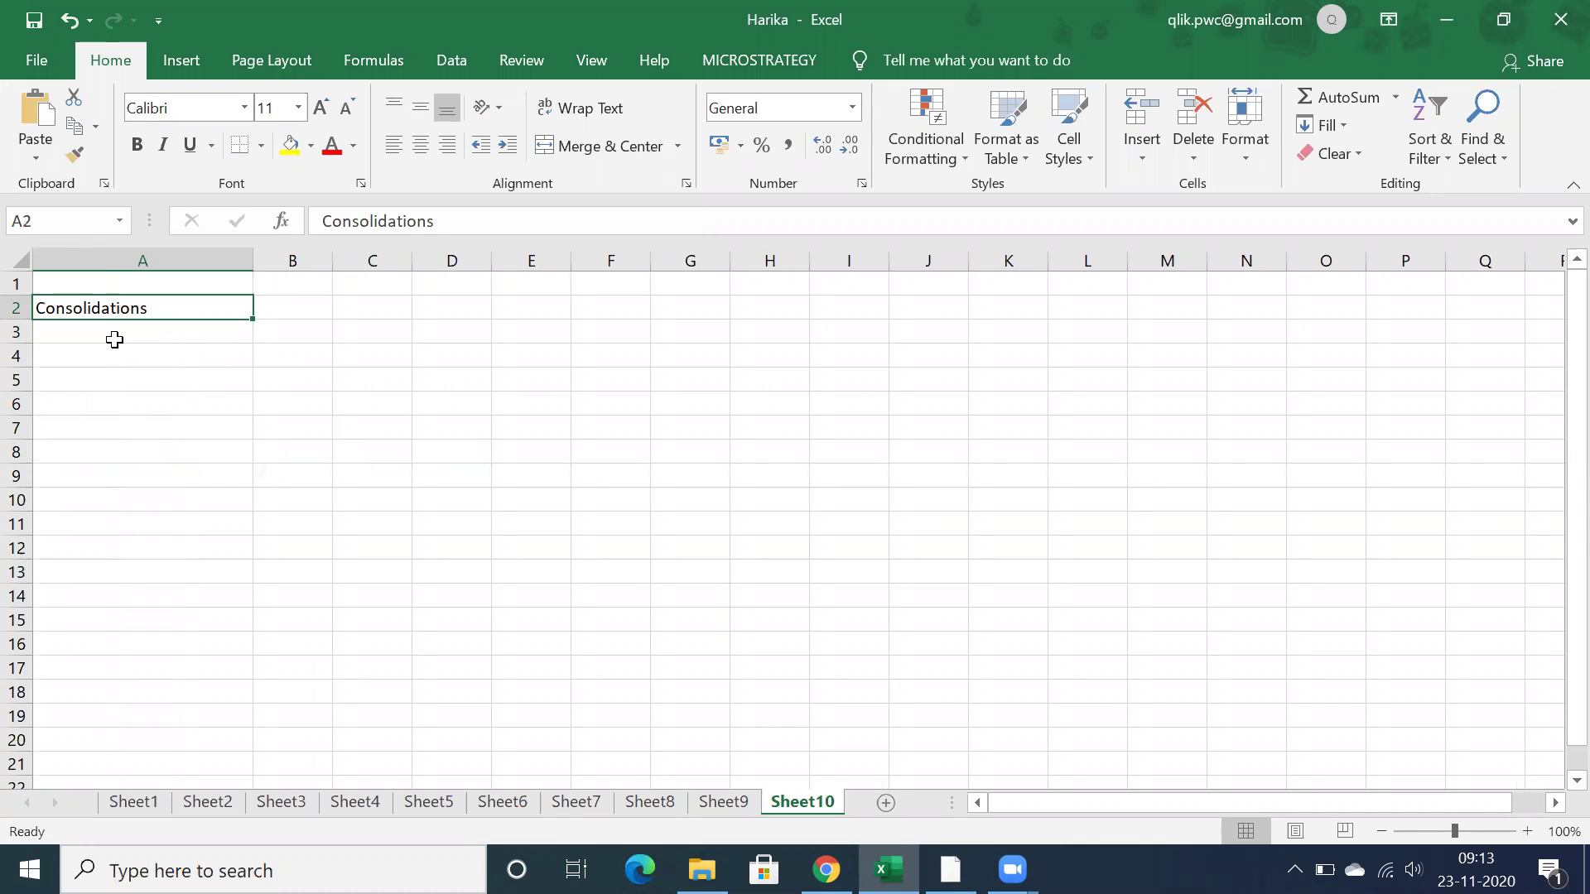
pyautogui.click(110, 357)
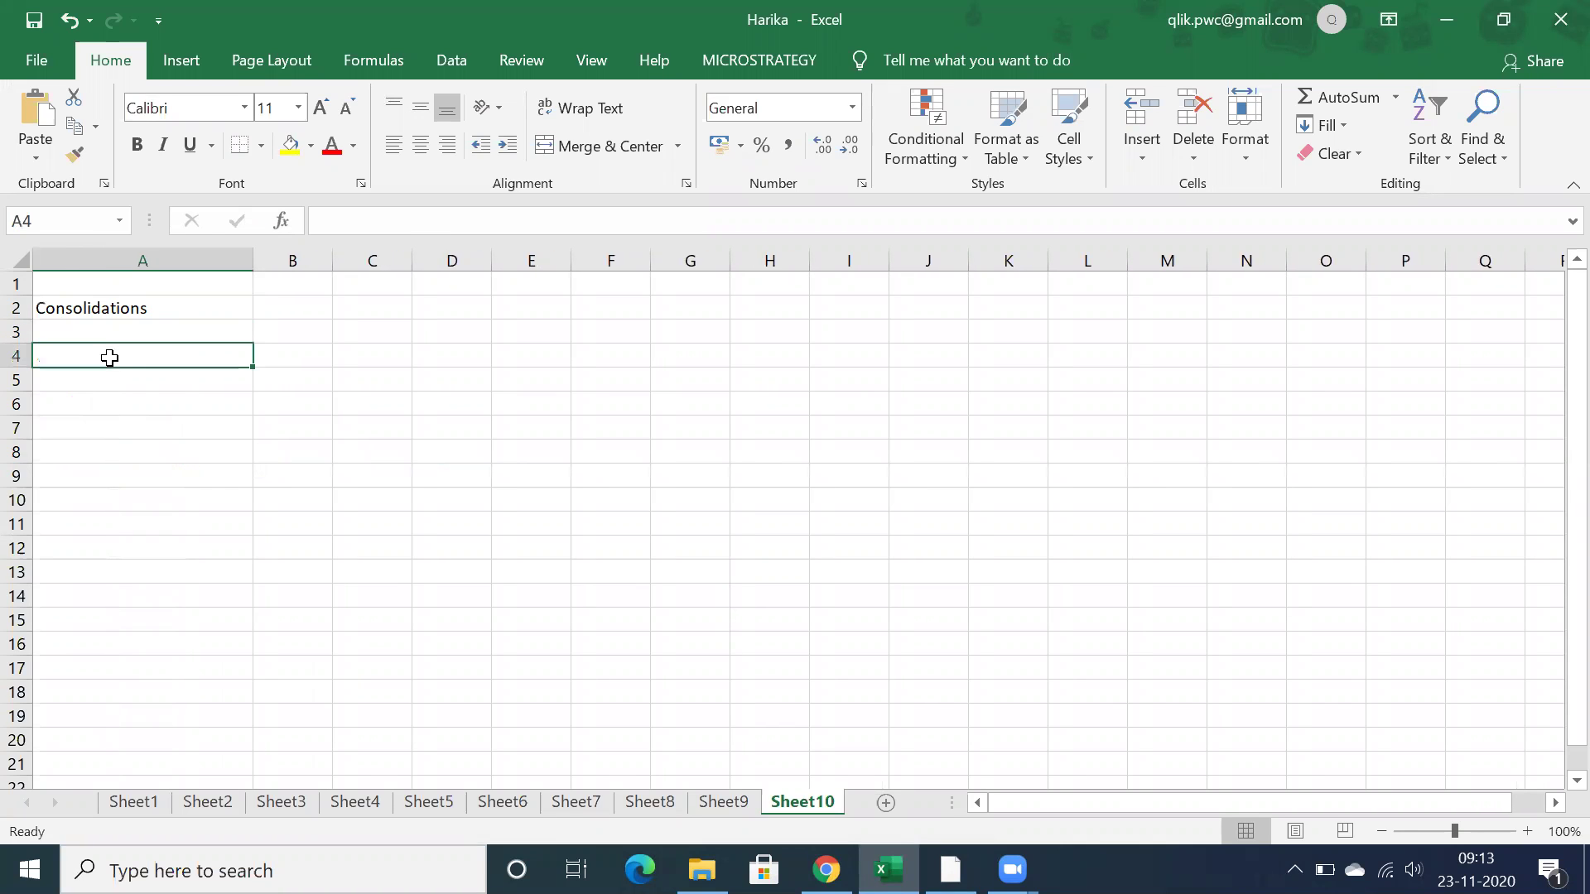
pyautogui.press('Up')
pyautogui.click(103, 308)
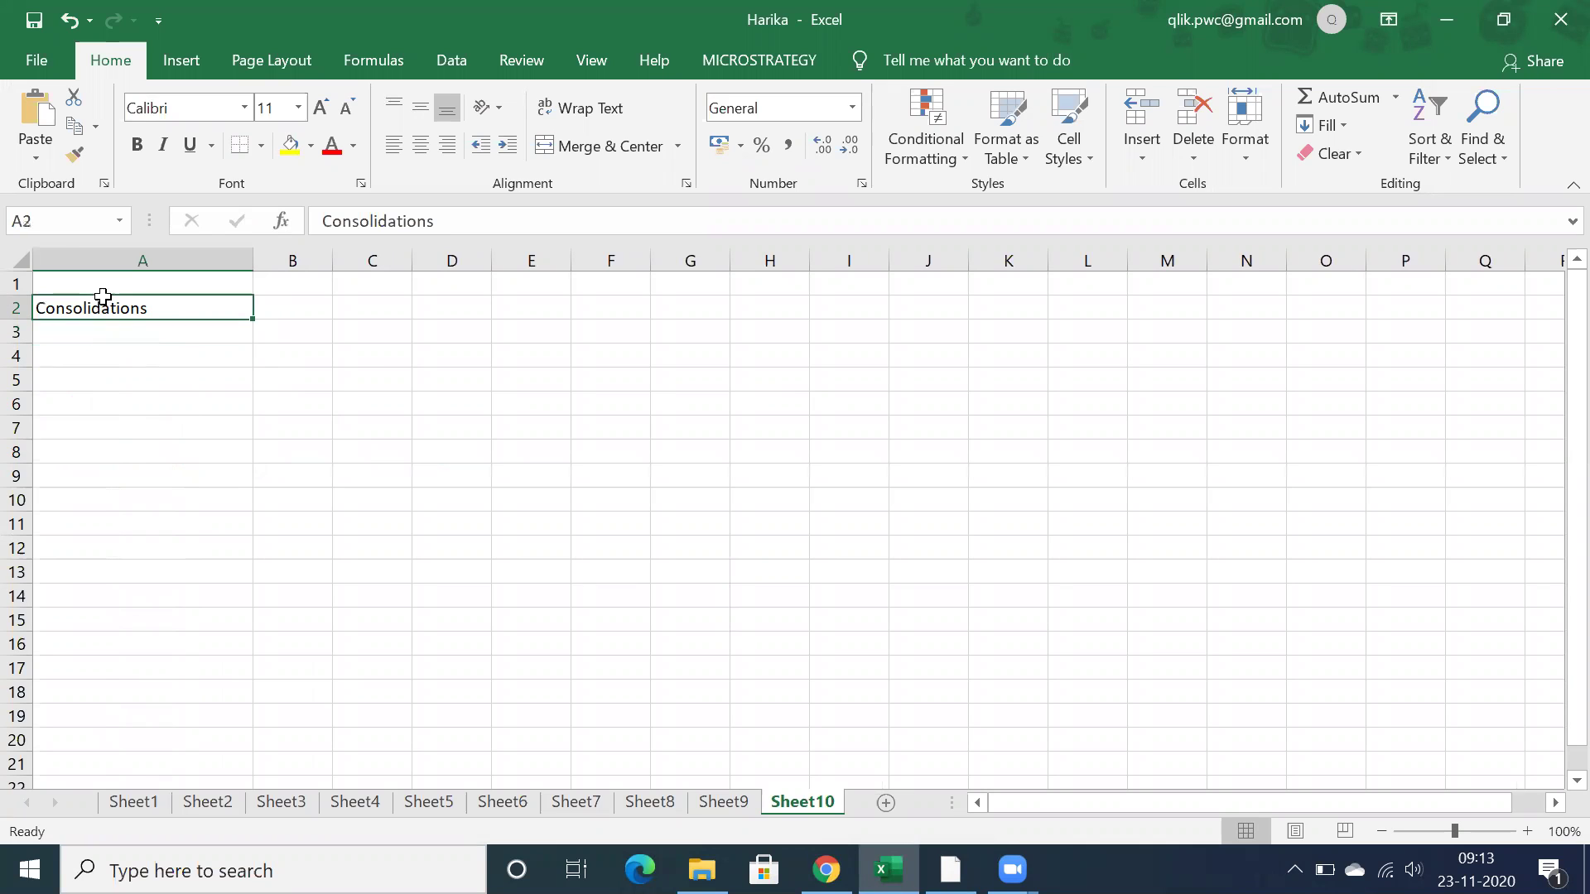
pyautogui.click(132, 146)
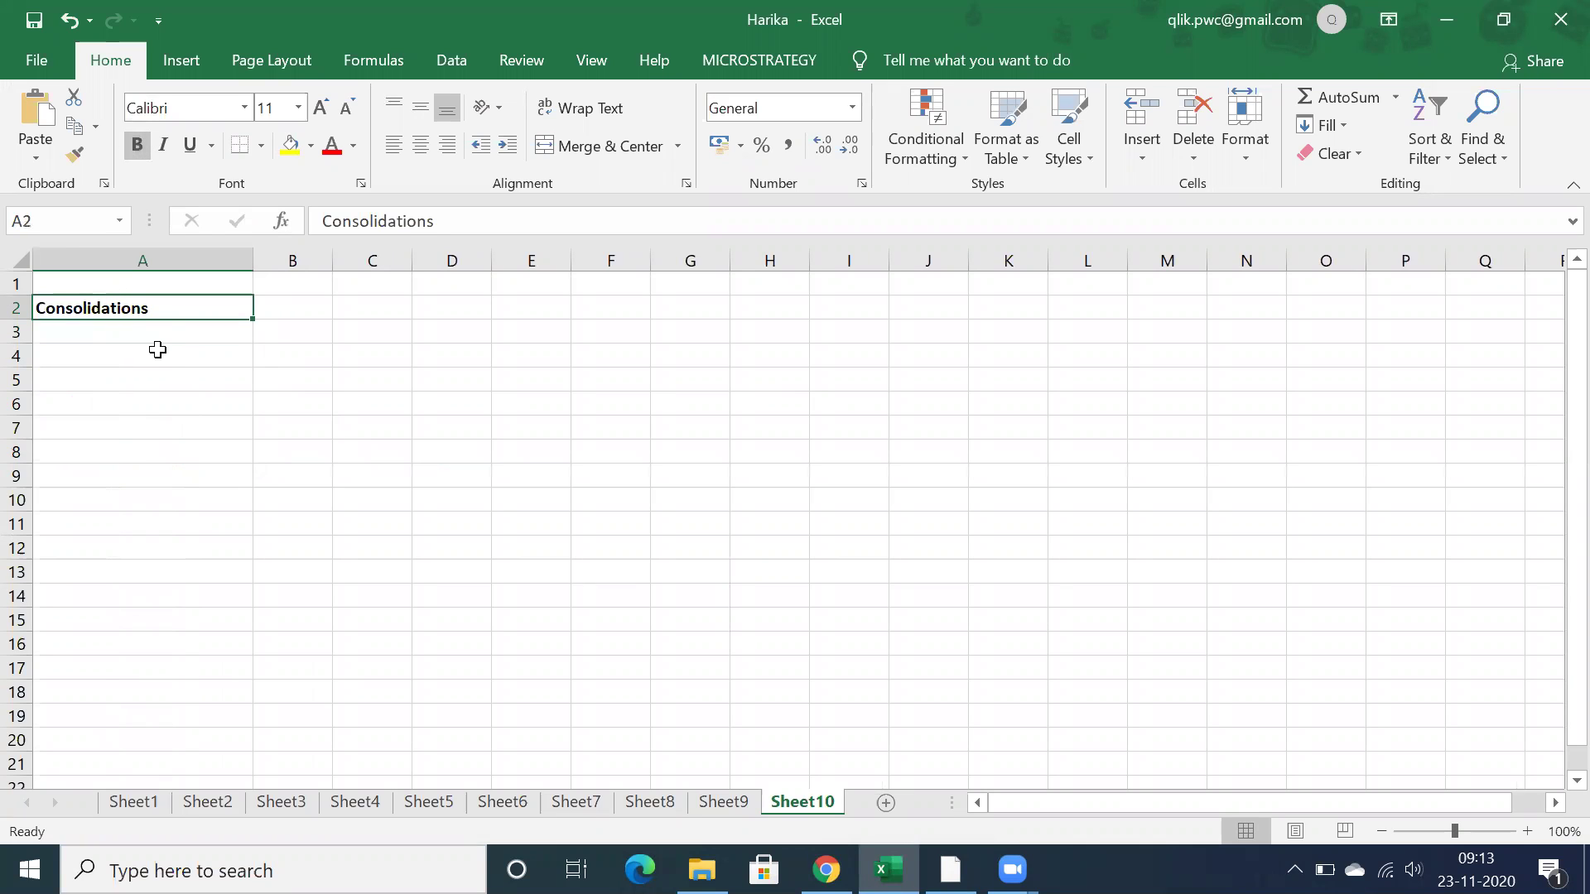
# - Enter "Grouping of Attribute Elements" in cell A3 and "Static" in cell A4
pyautogui.click(151, 338)
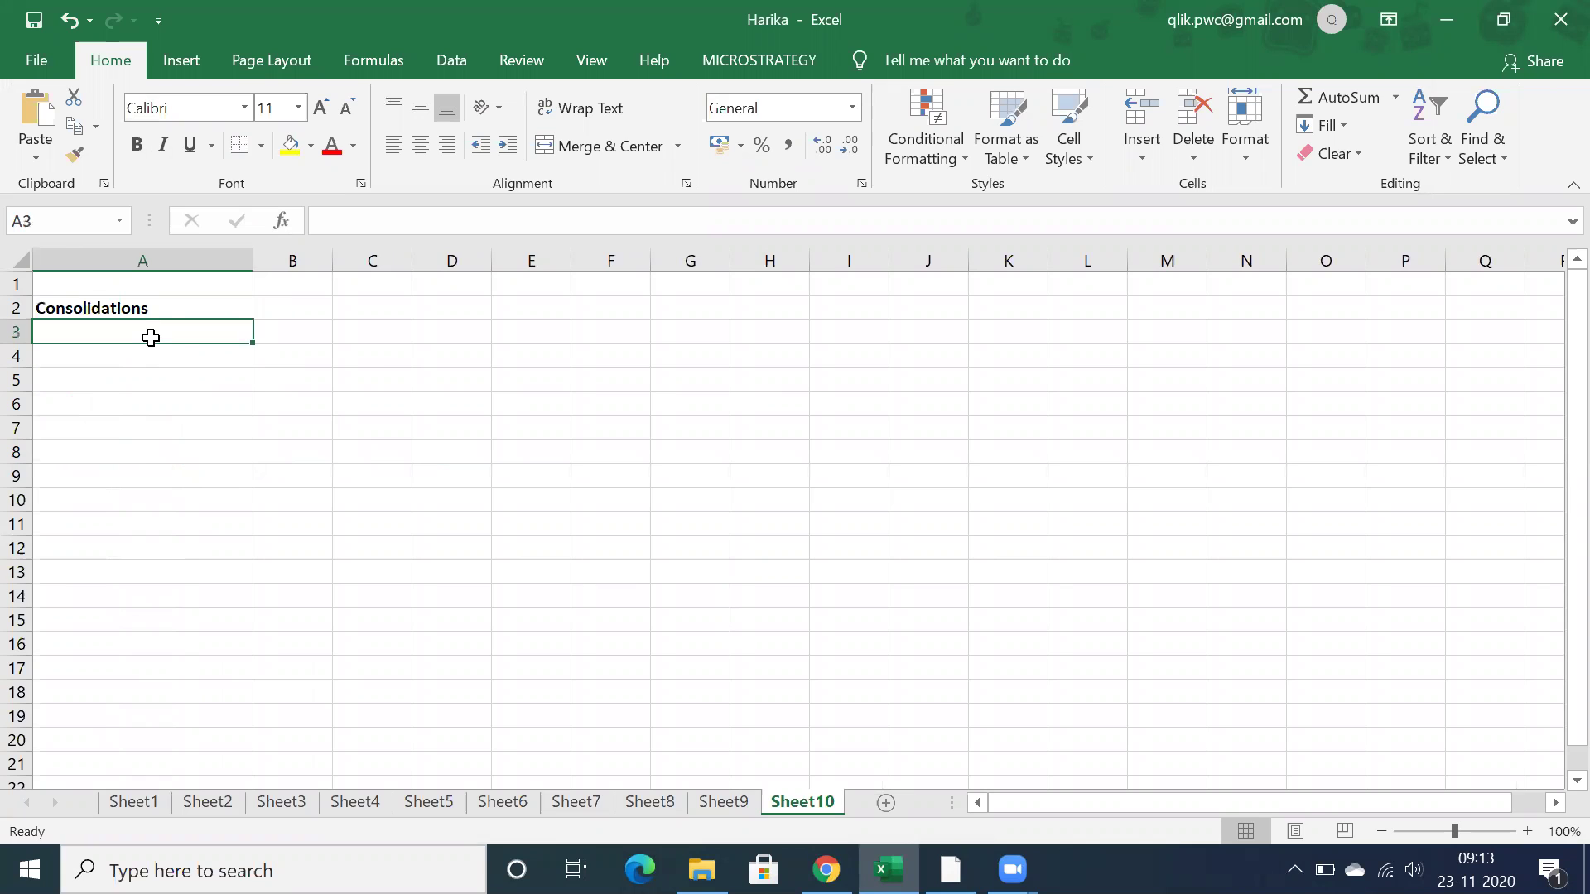
pyautogui.write('Grou')
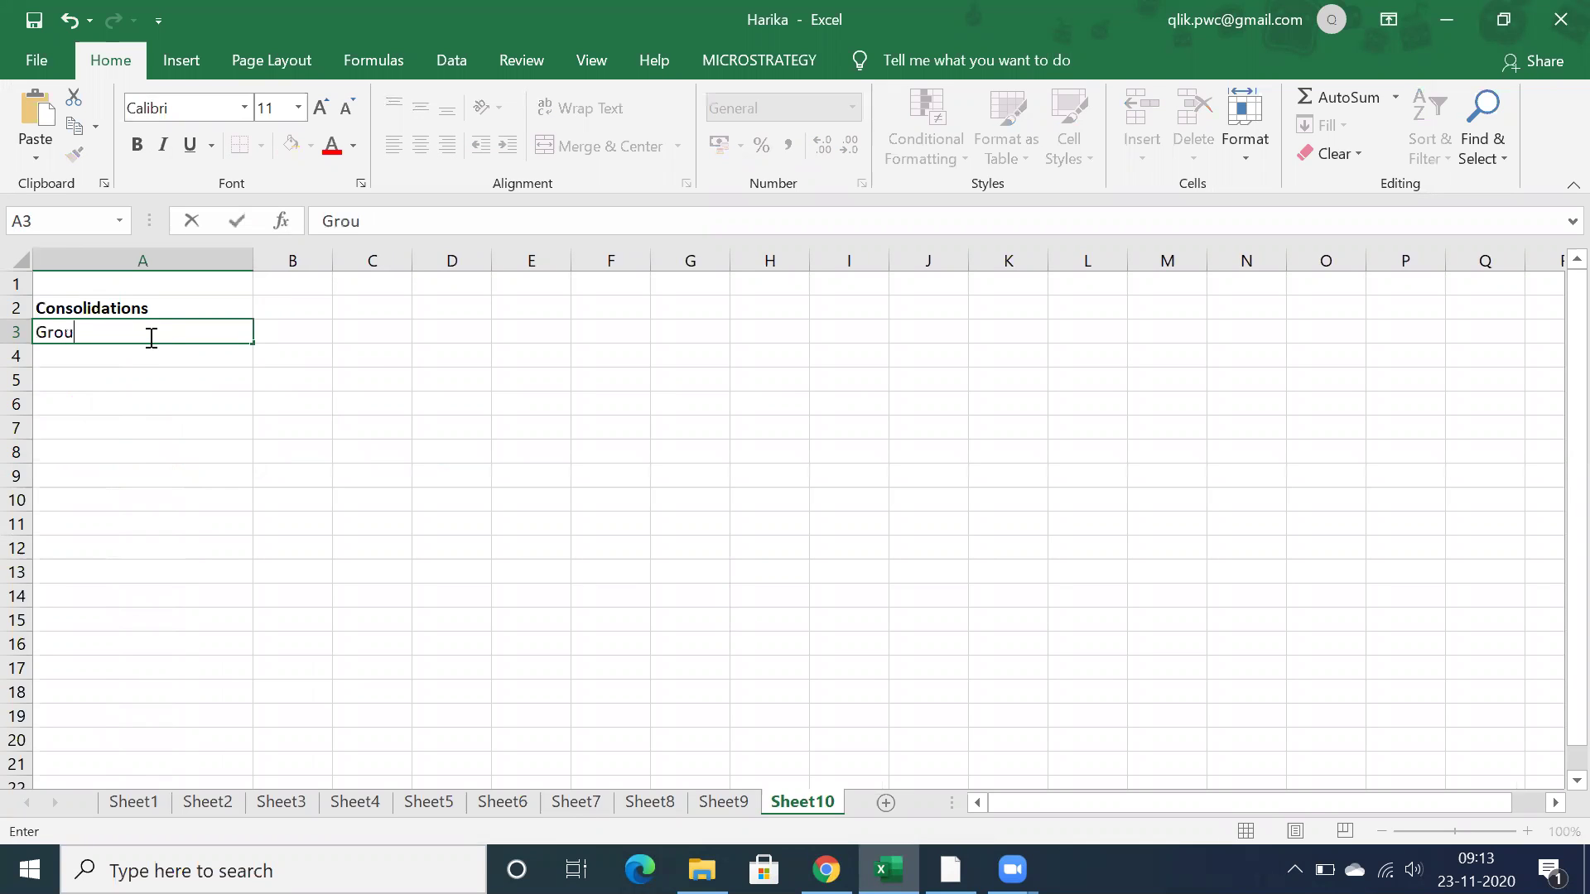
pyautogui.write('ping of Attribute Elements')
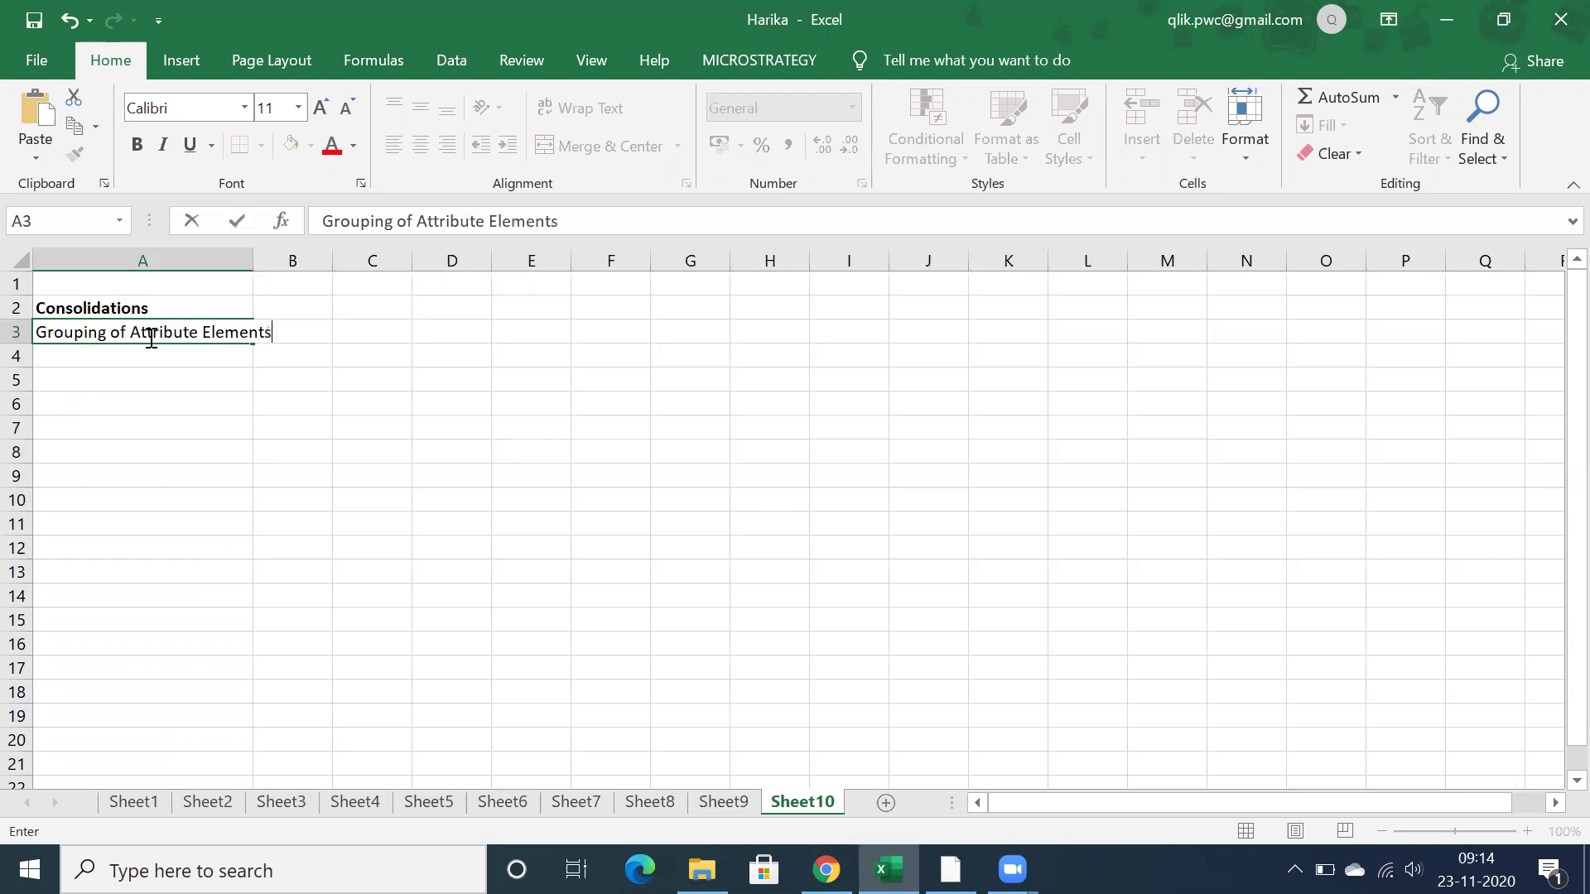
pyautogui.press('Return')
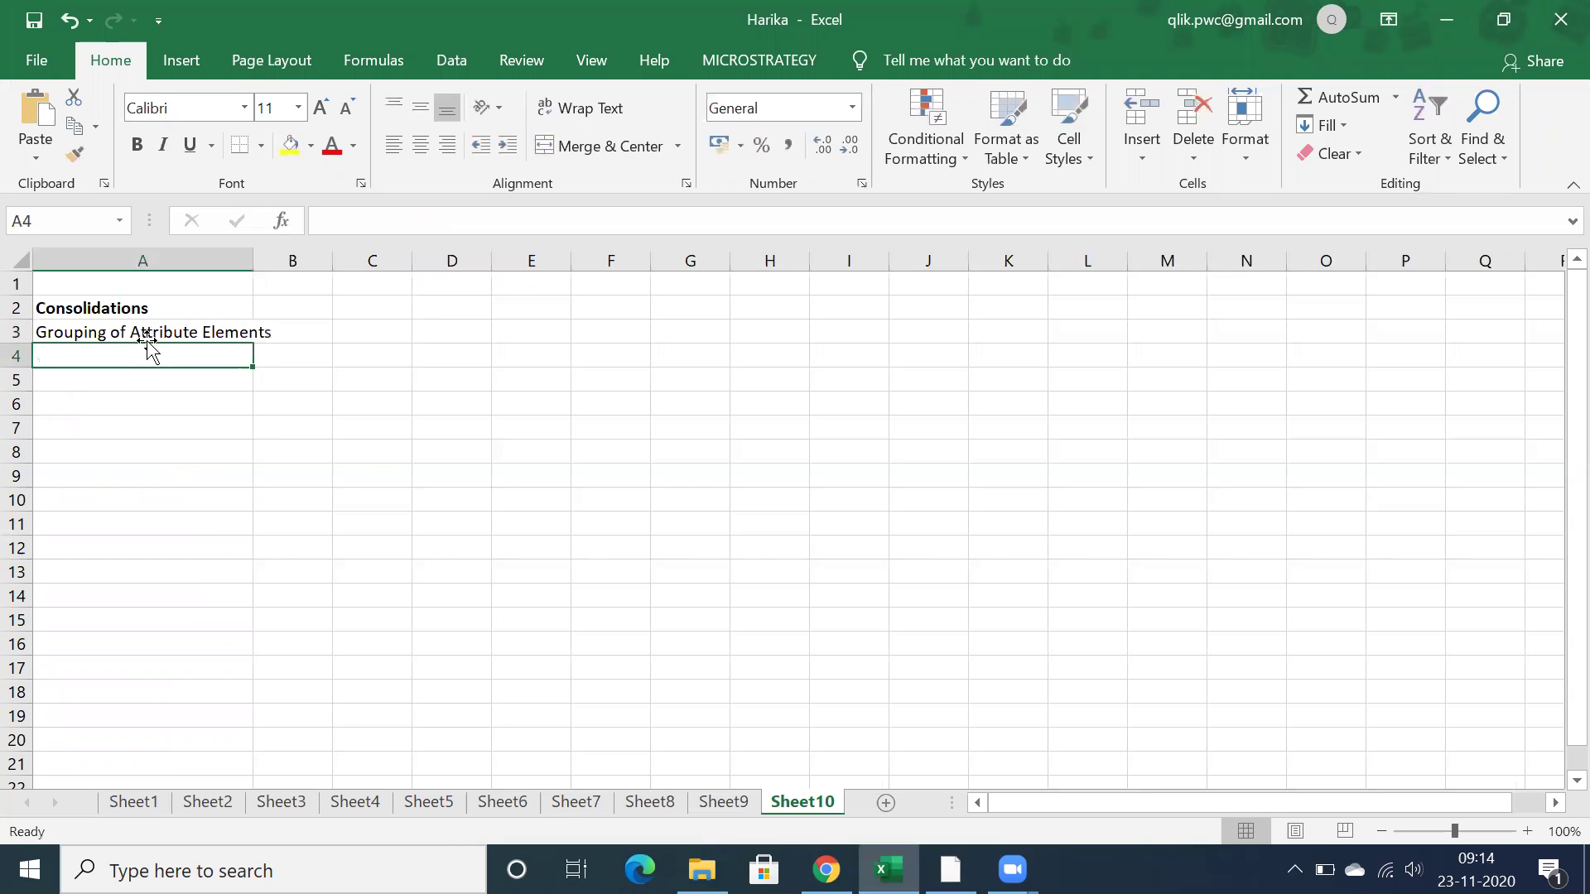
pyautogui.write('Static')
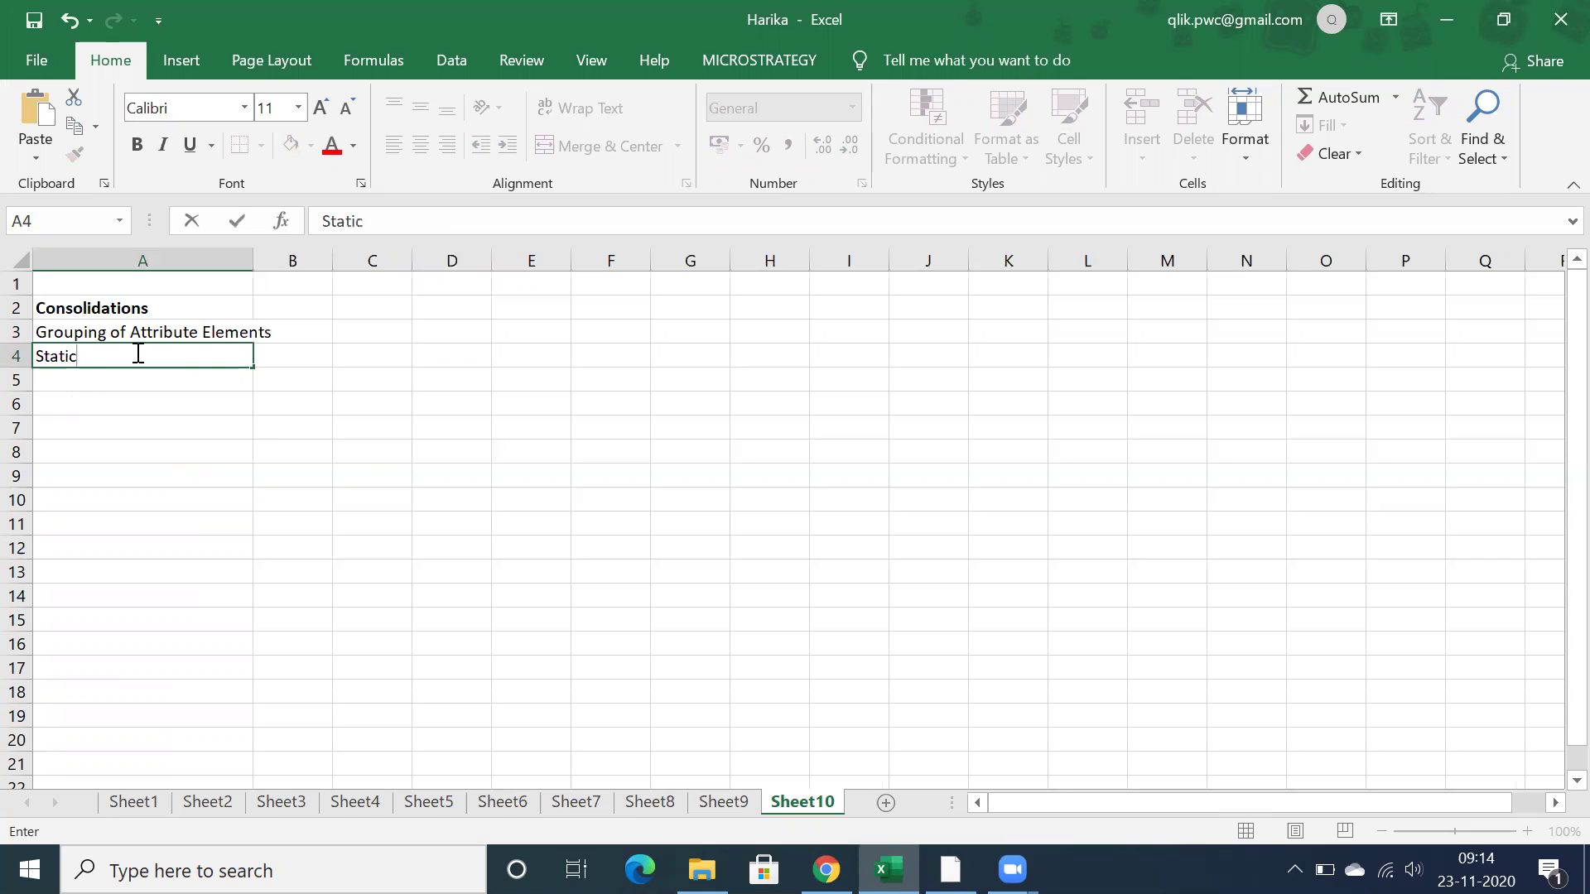
pyautogui.press('Return')
# - Widen column A so that the full text of cell A3 fits inside it
pyautogui.click(117, 332)
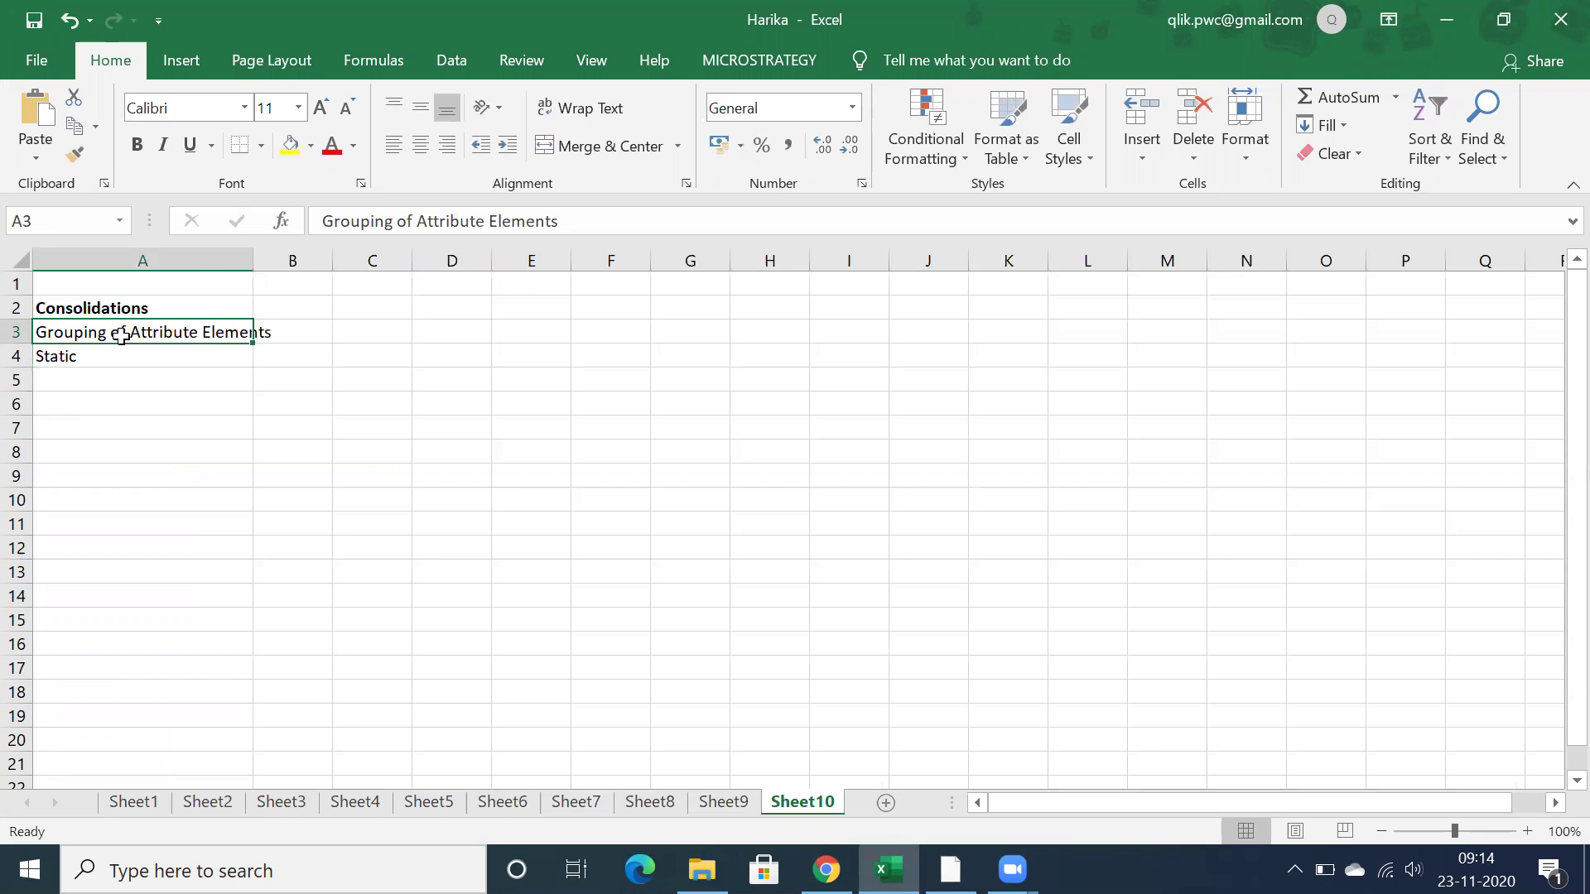
pyautogui.moveTo(256, 262); pyautogui.dragTo(320, 263)
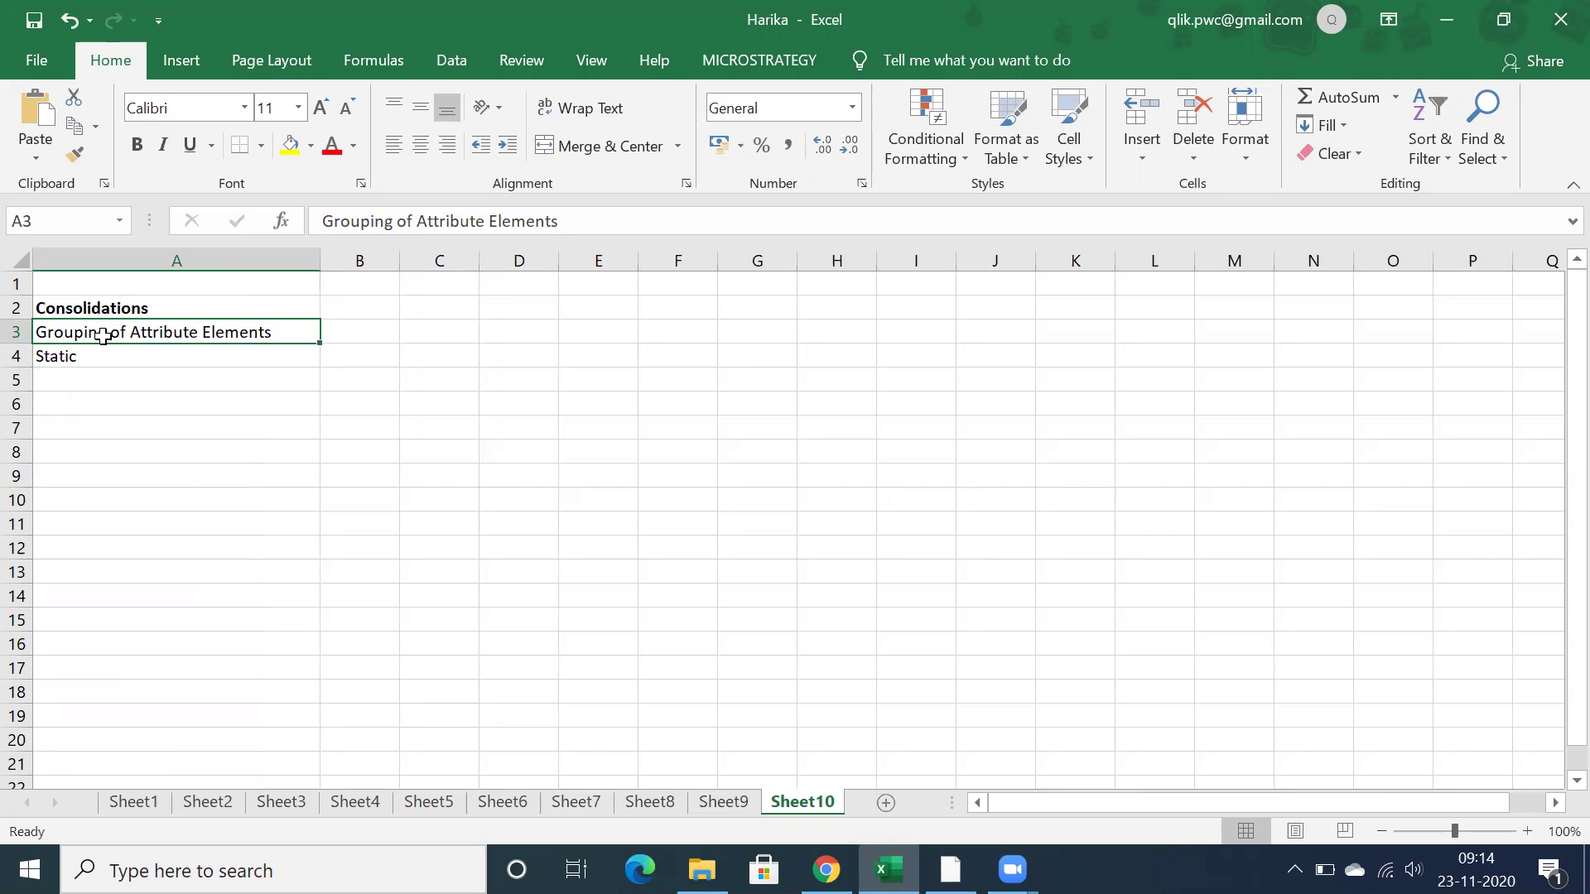
pyautogui.click(96, 308)
pyautogui.click(100, 331)
pyautogui.click(128, 358)
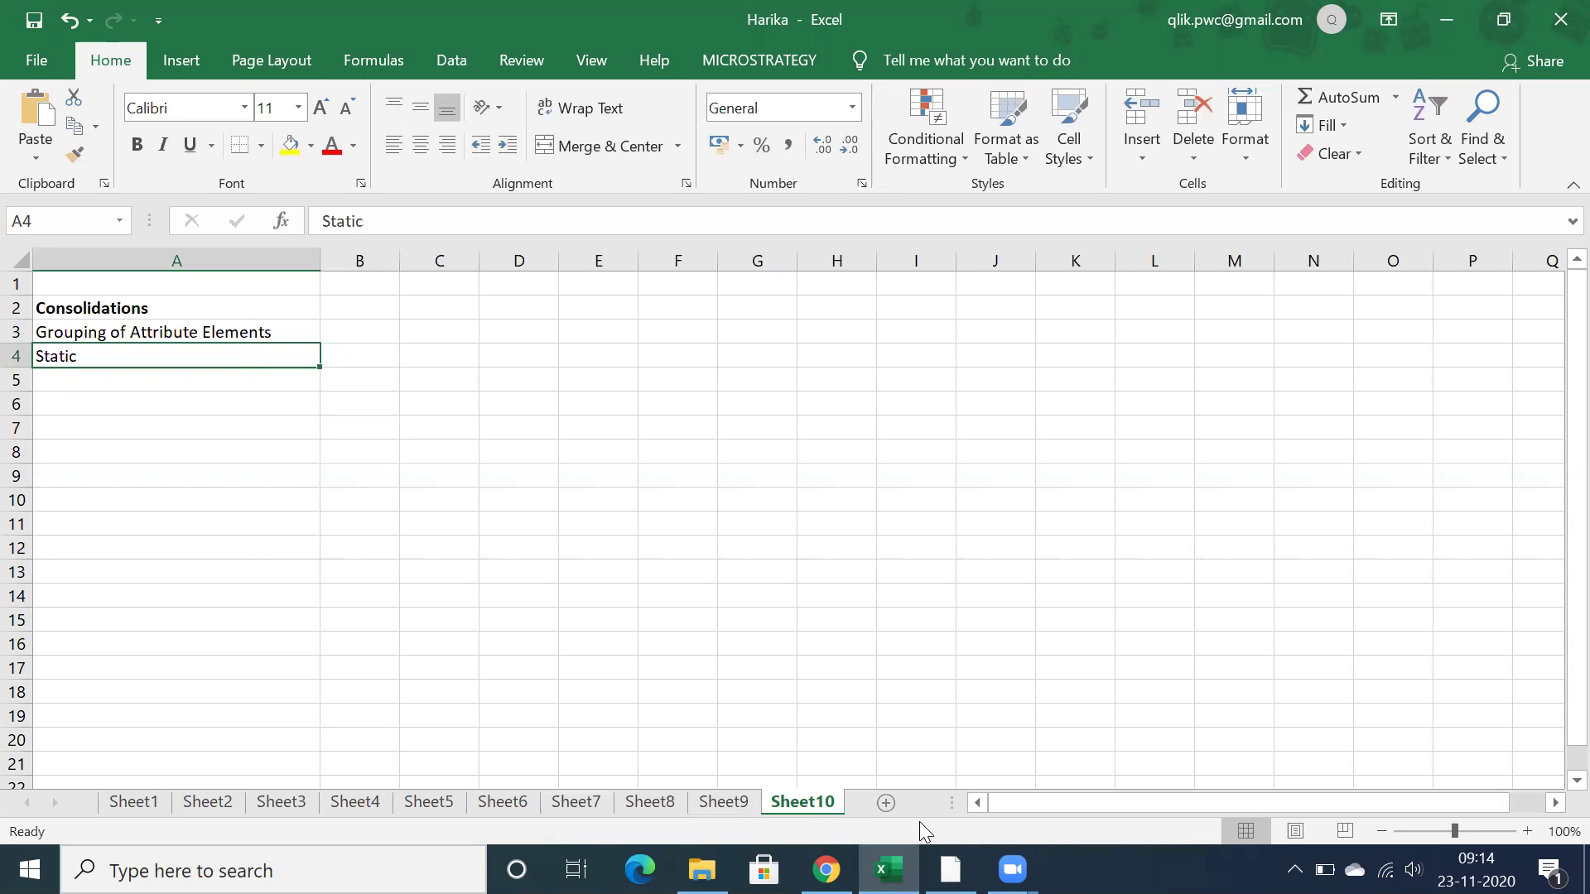
# - Switch to MicroStrategy Developer and view the existing objects in the Consolidations folder under Public Objects
pyautogui.click(950, 869)
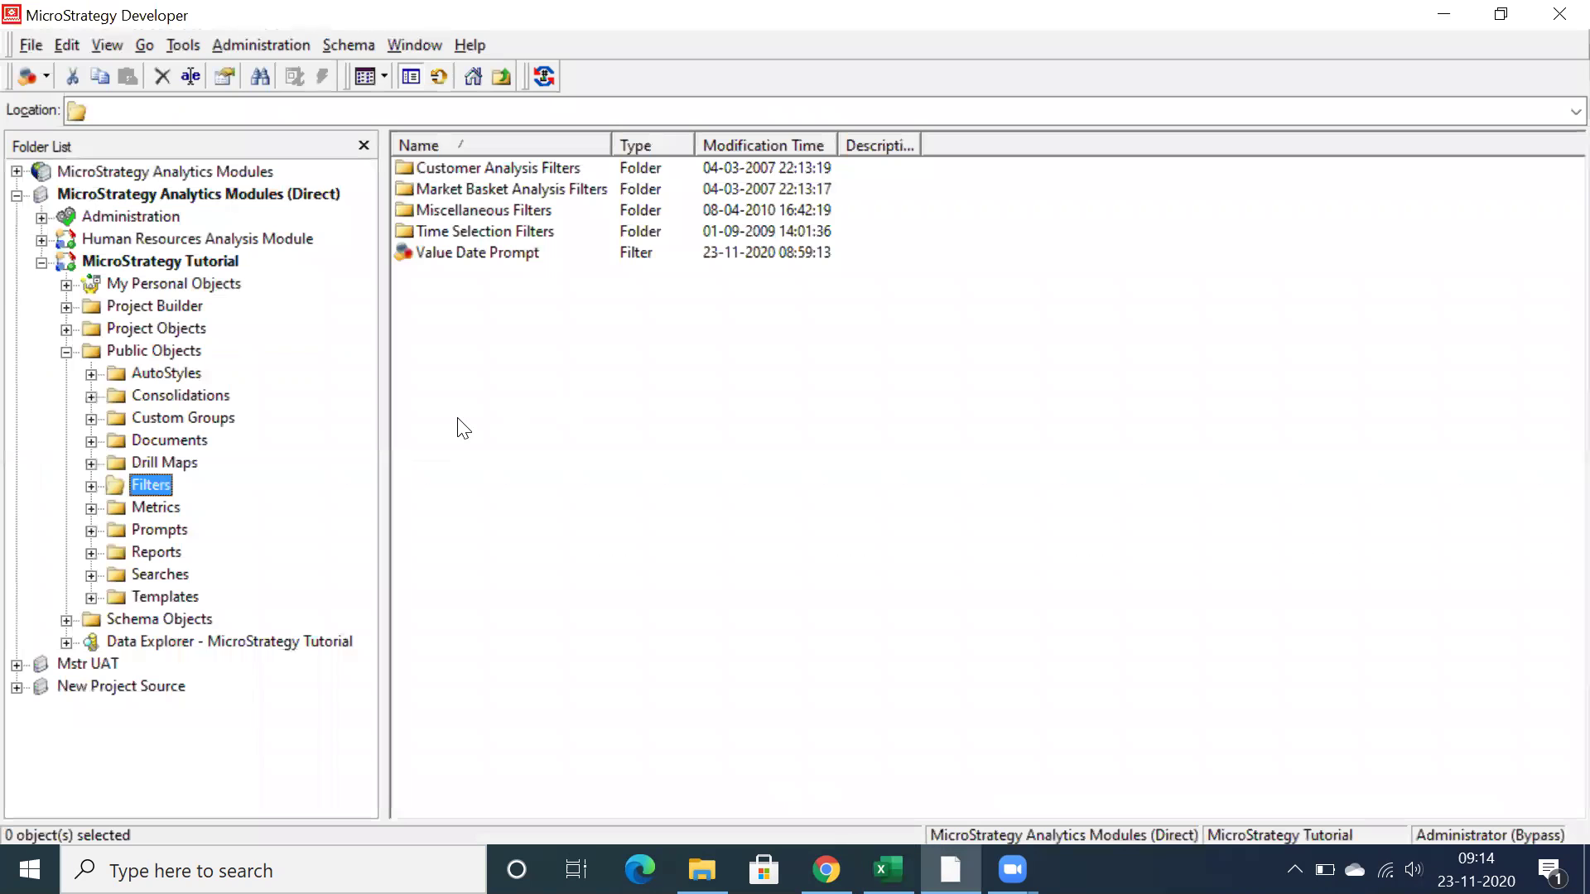
pyautogui.click(137, 399)
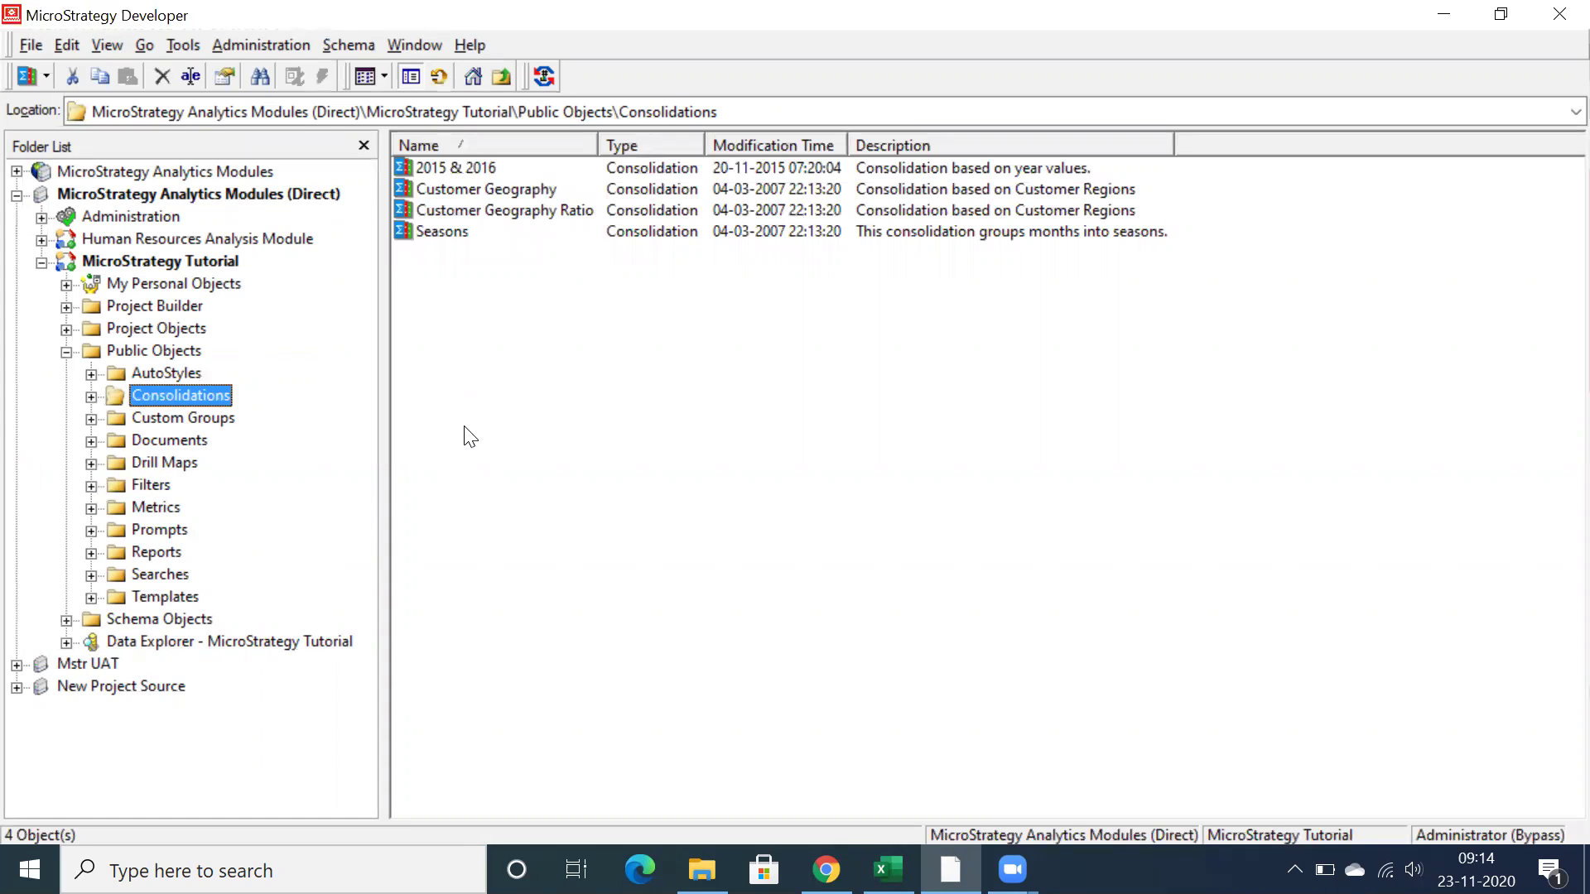
pyautogui.click(889, 870)
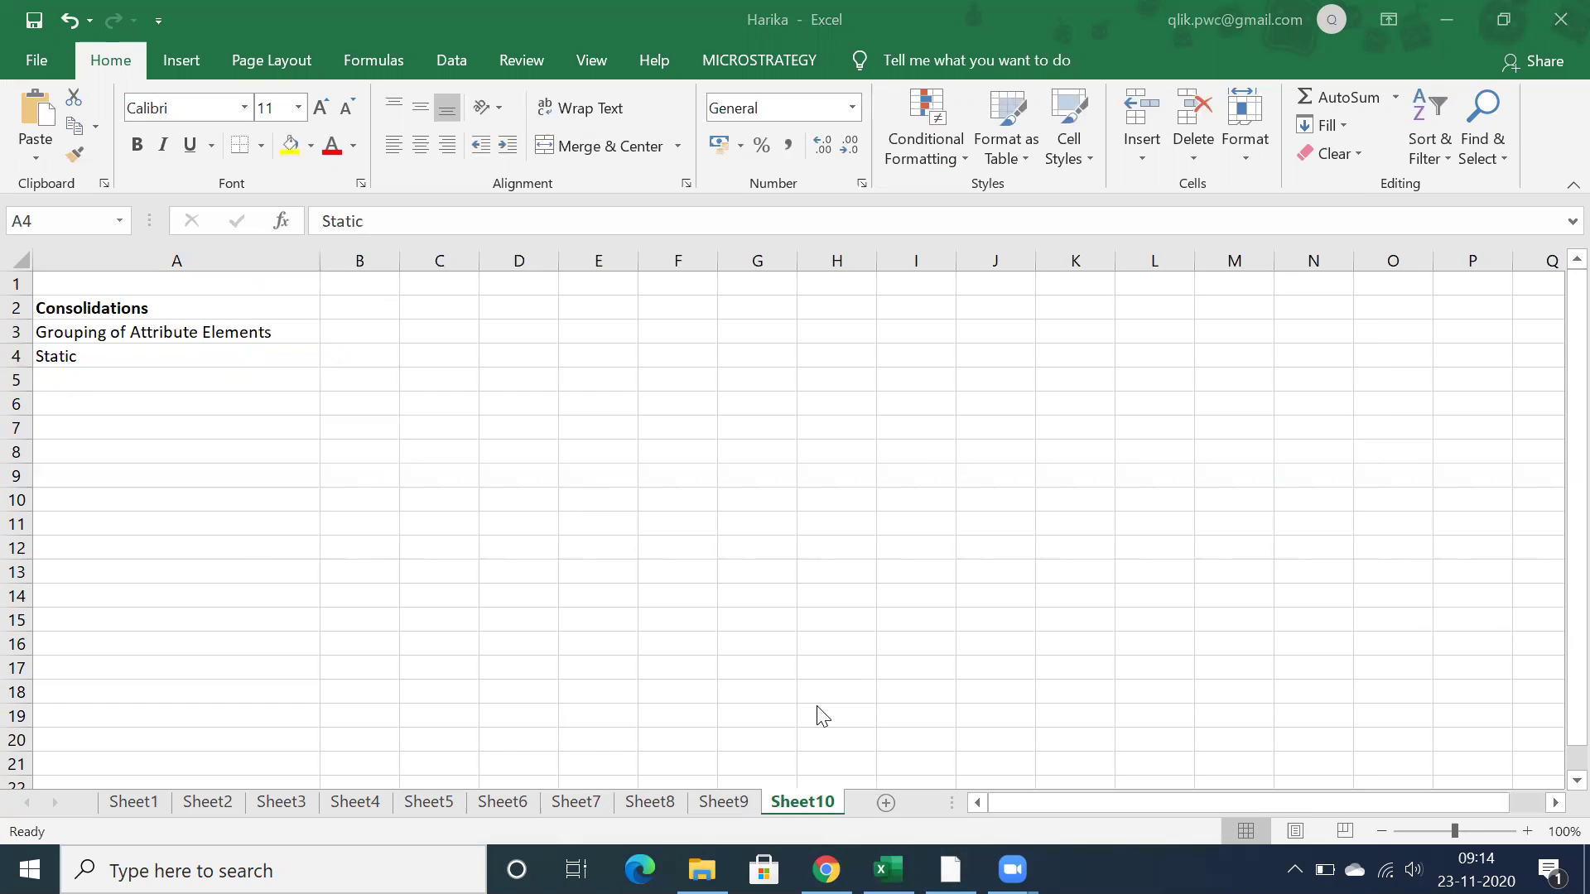
pyautogui.hotkey('alt', 'Tab')
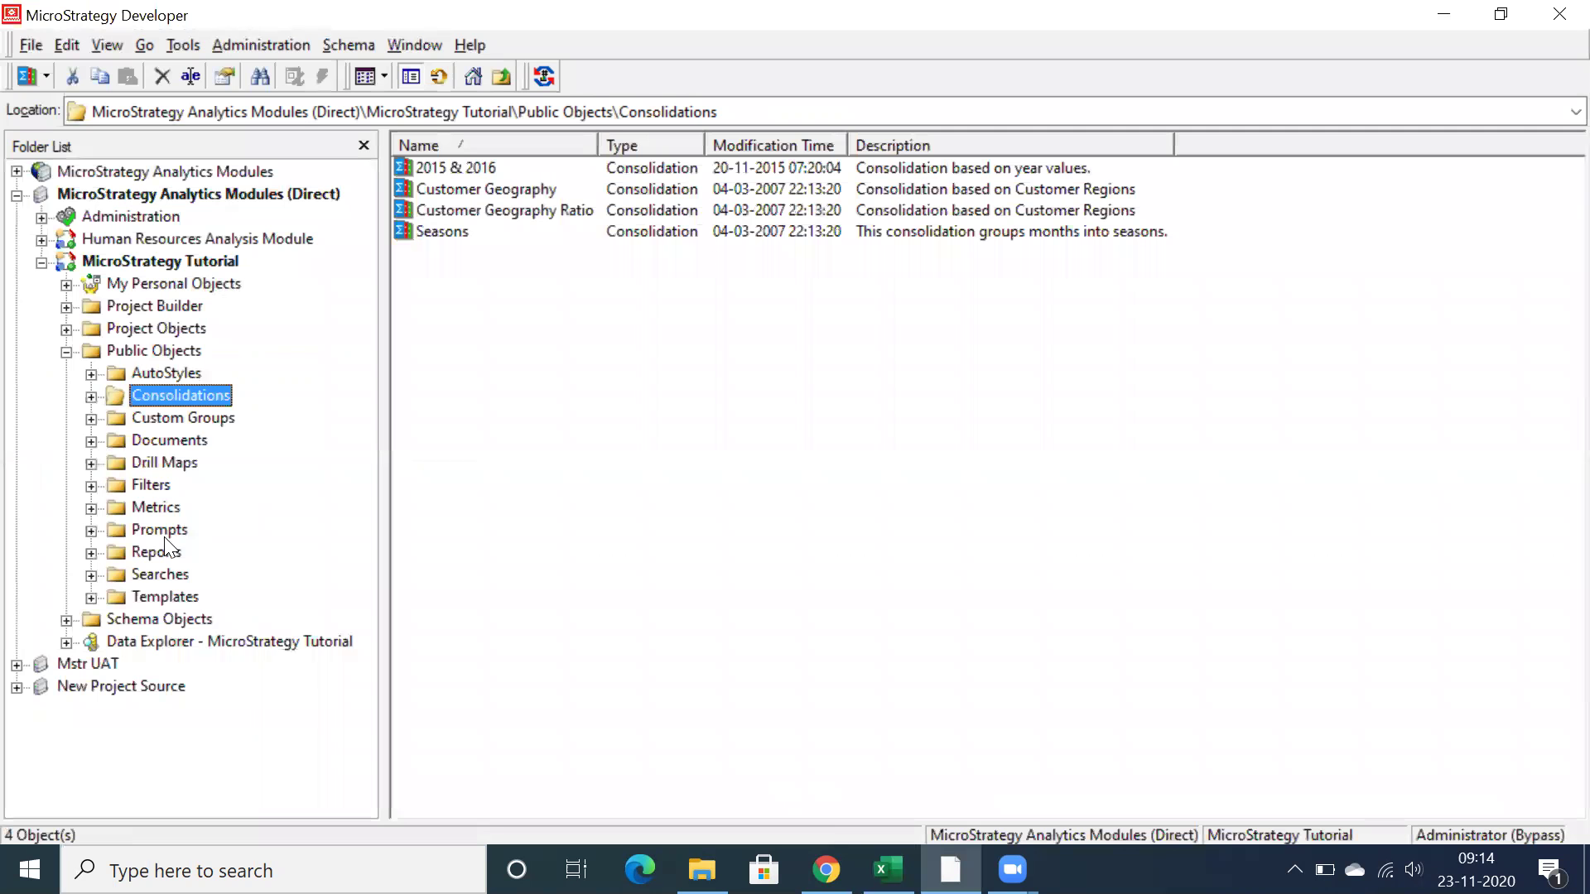
# - Create a new blank report in the Reports folder under Public Objects
pyautogui.click(151, 554)
pyautogui.rightClick(434, 391)
pyautogui.moveTo(520, 566)
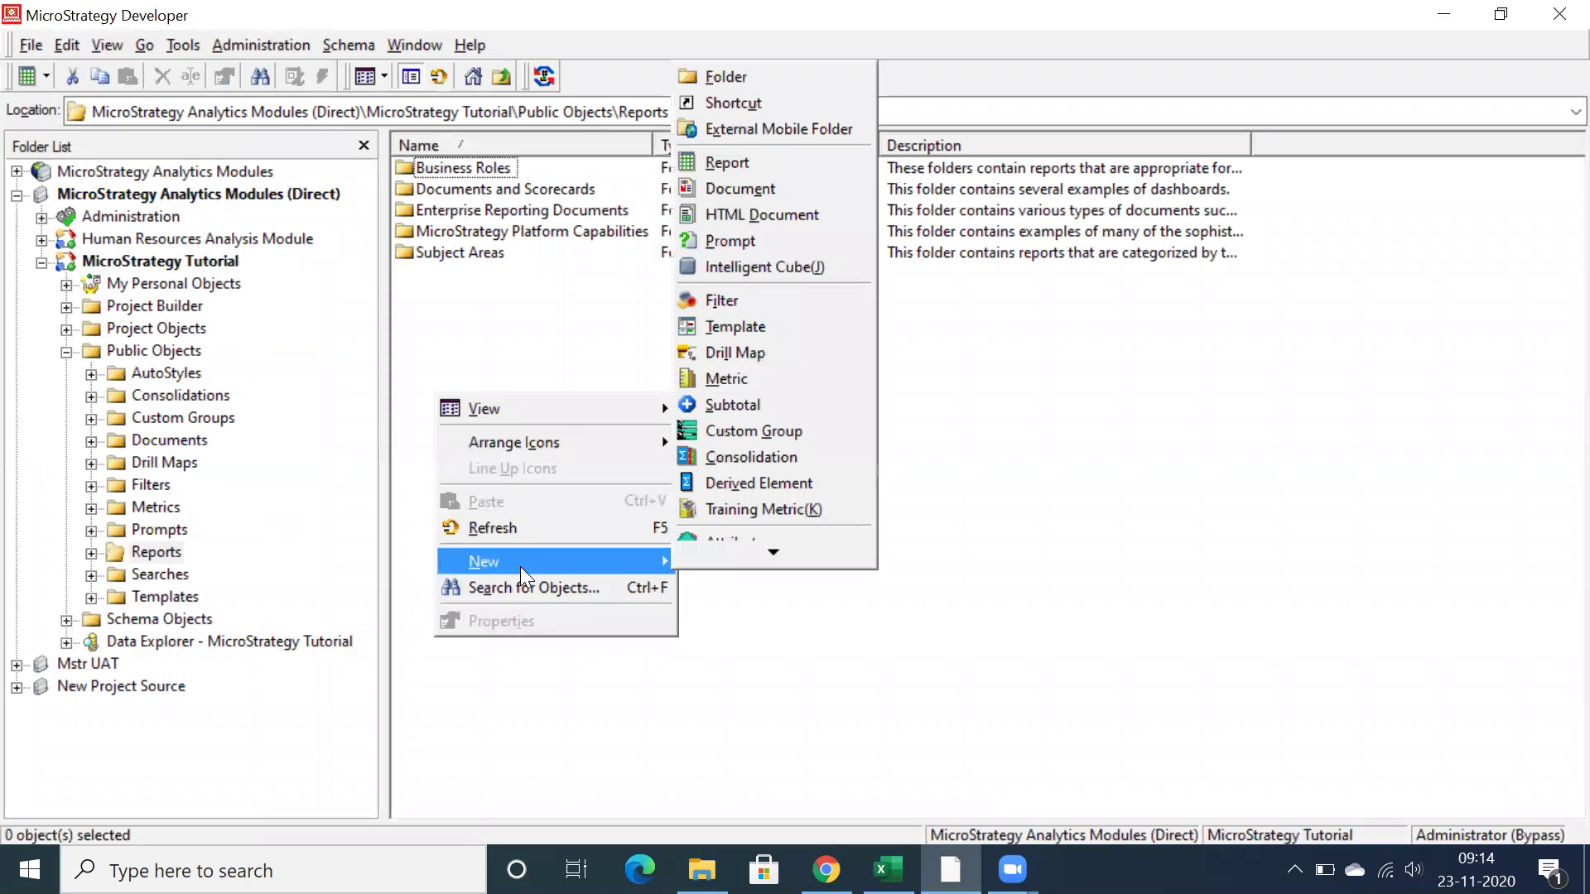
pyautogui.click(728, 160)
pyautogui.click(841, 597)
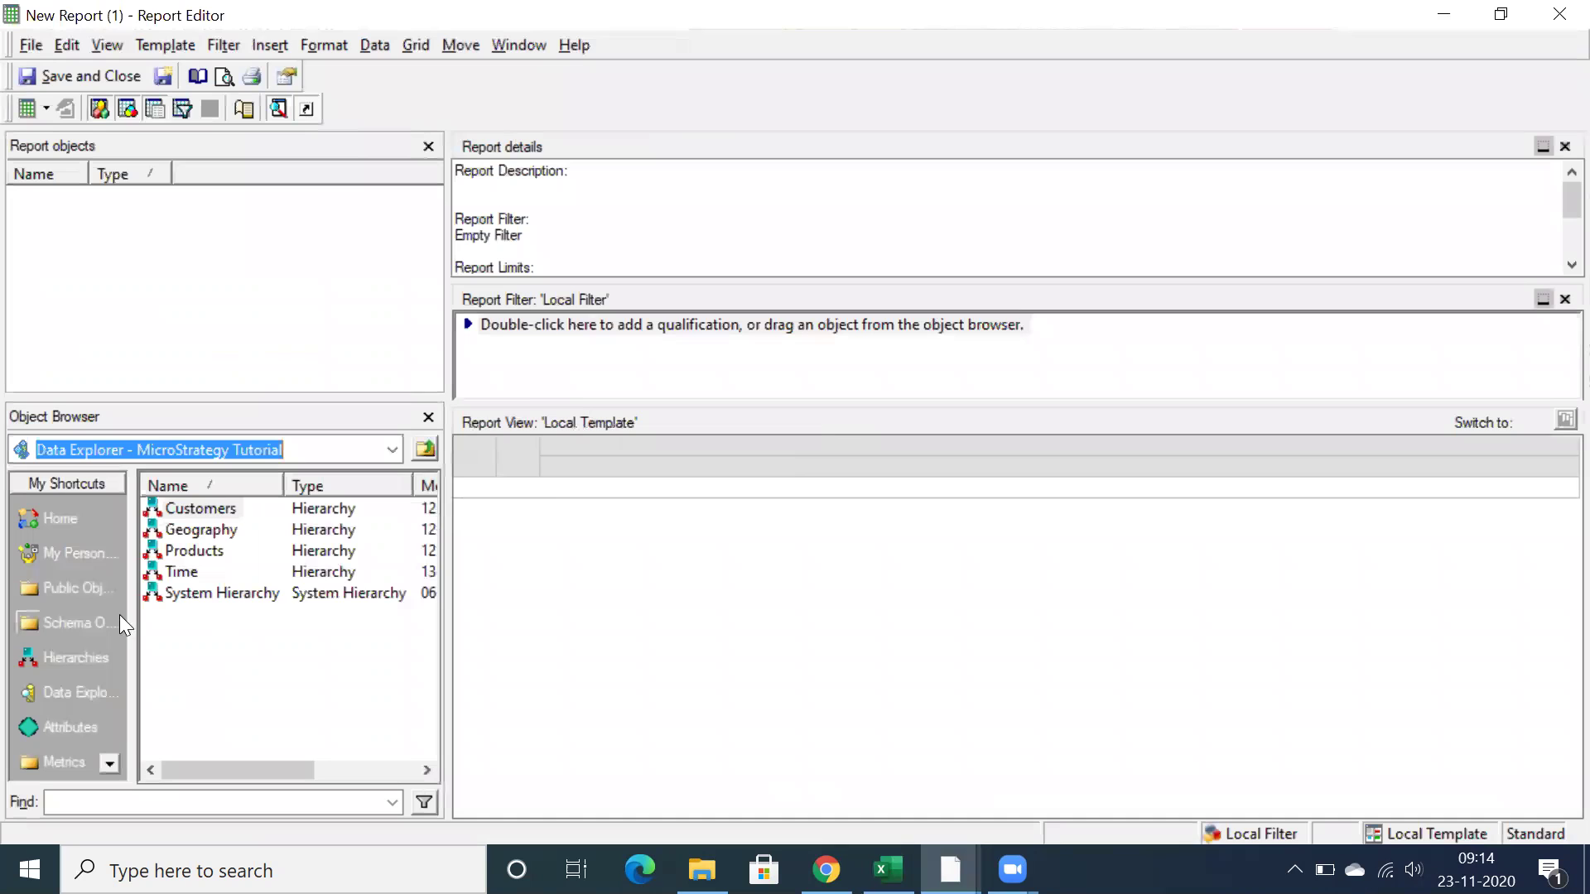
# - Add the Region attribute from the Geography hierarchy and the Profit metric from Sales Metrics, and run the report
pyautogui.doubleClick(170, 534)
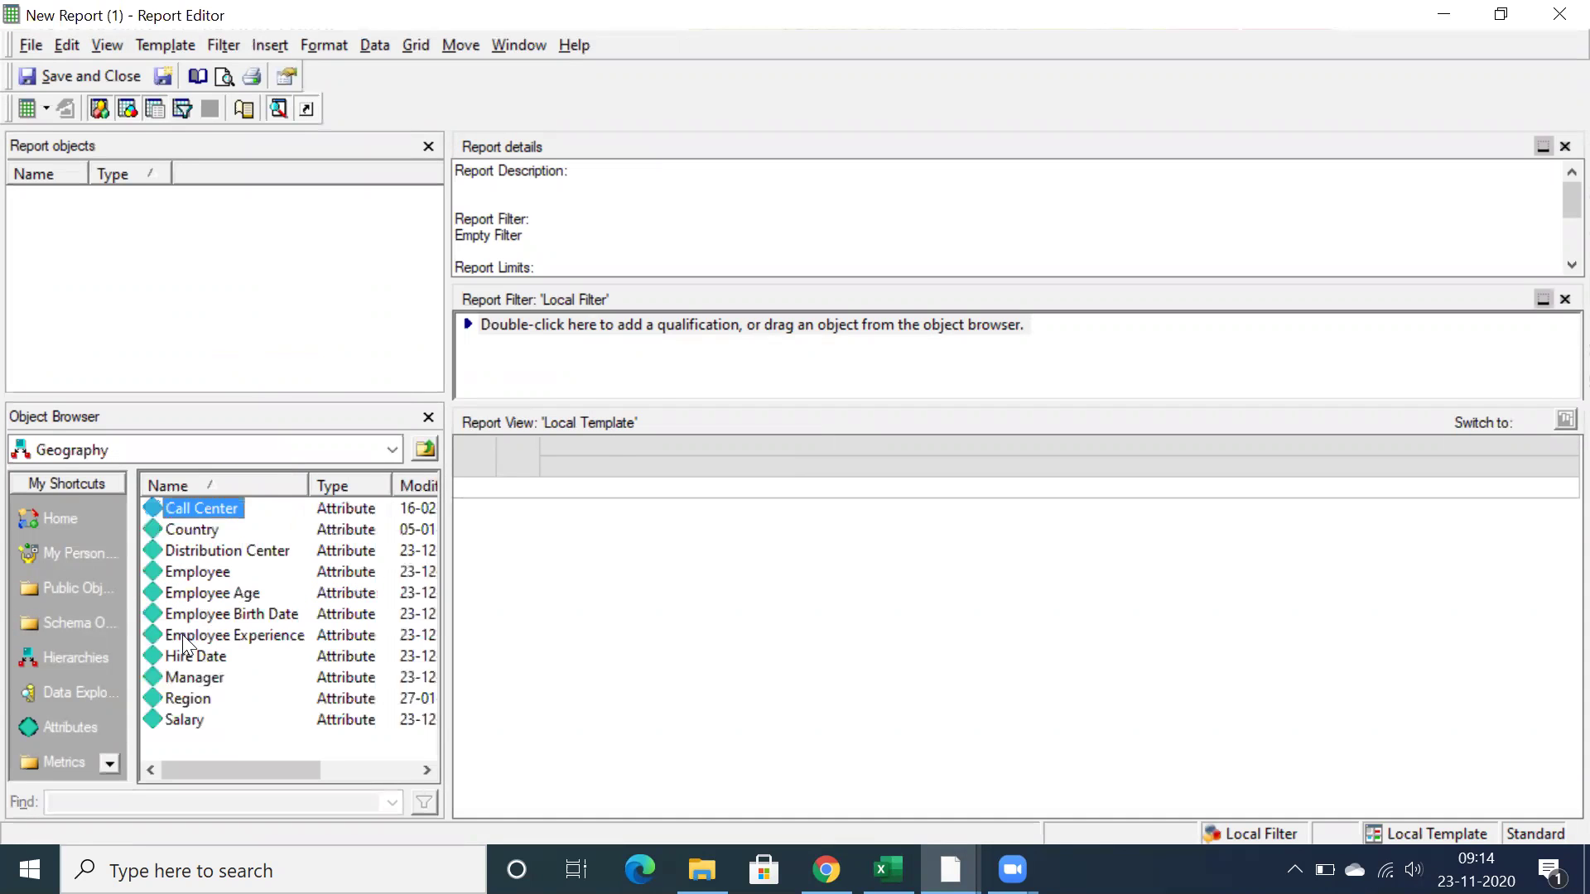
pyautogui.moveTo(177, 708); pyautogui.dragTo(734, 745)
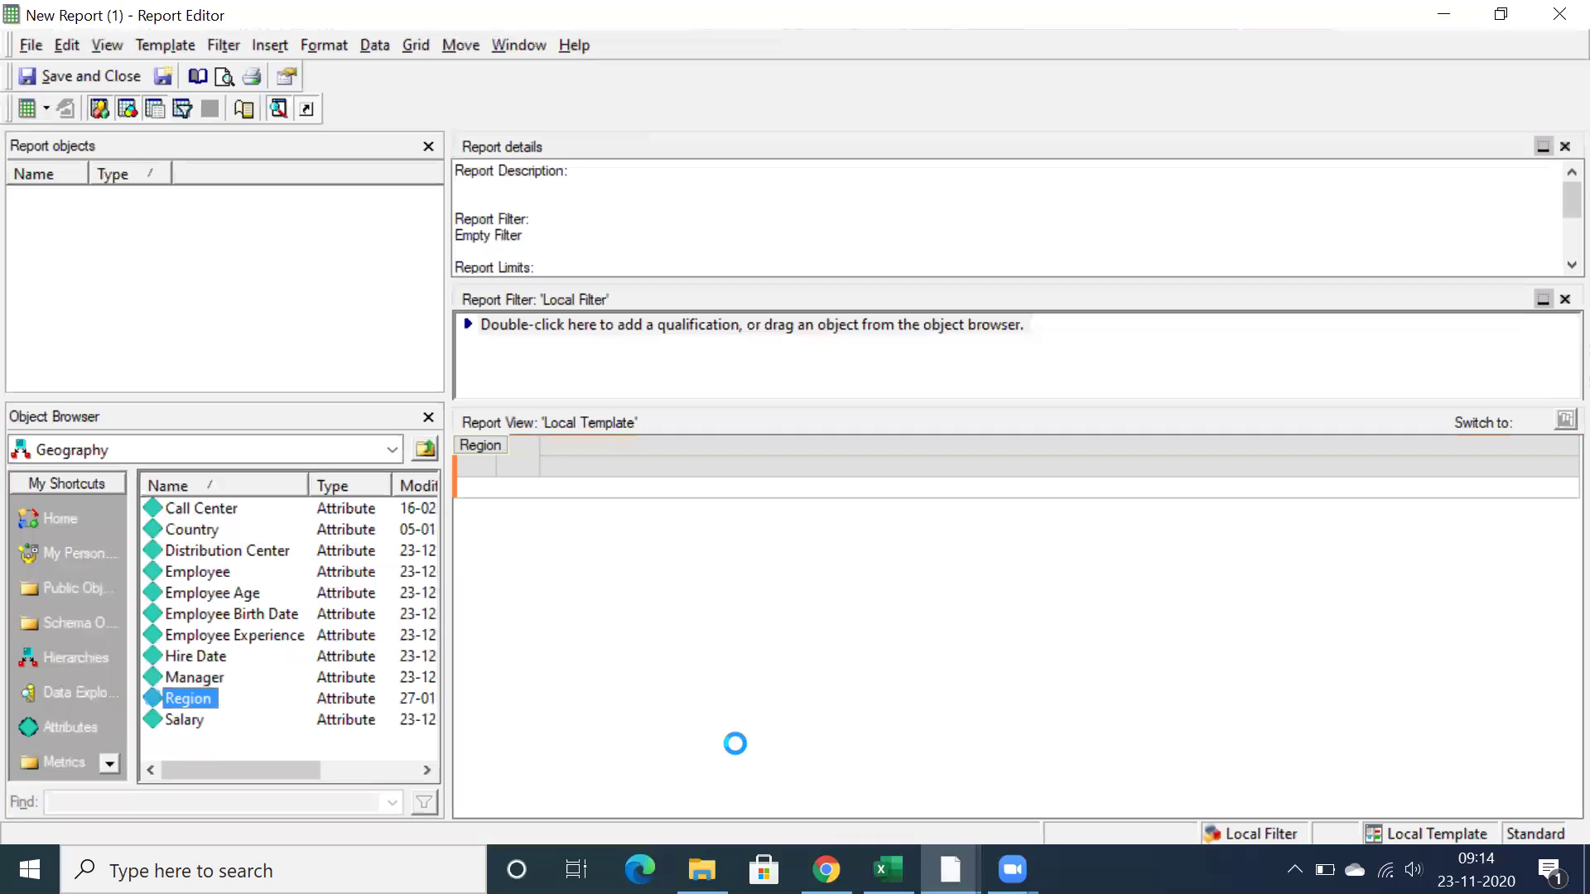
pyautogui.click(61, 759)
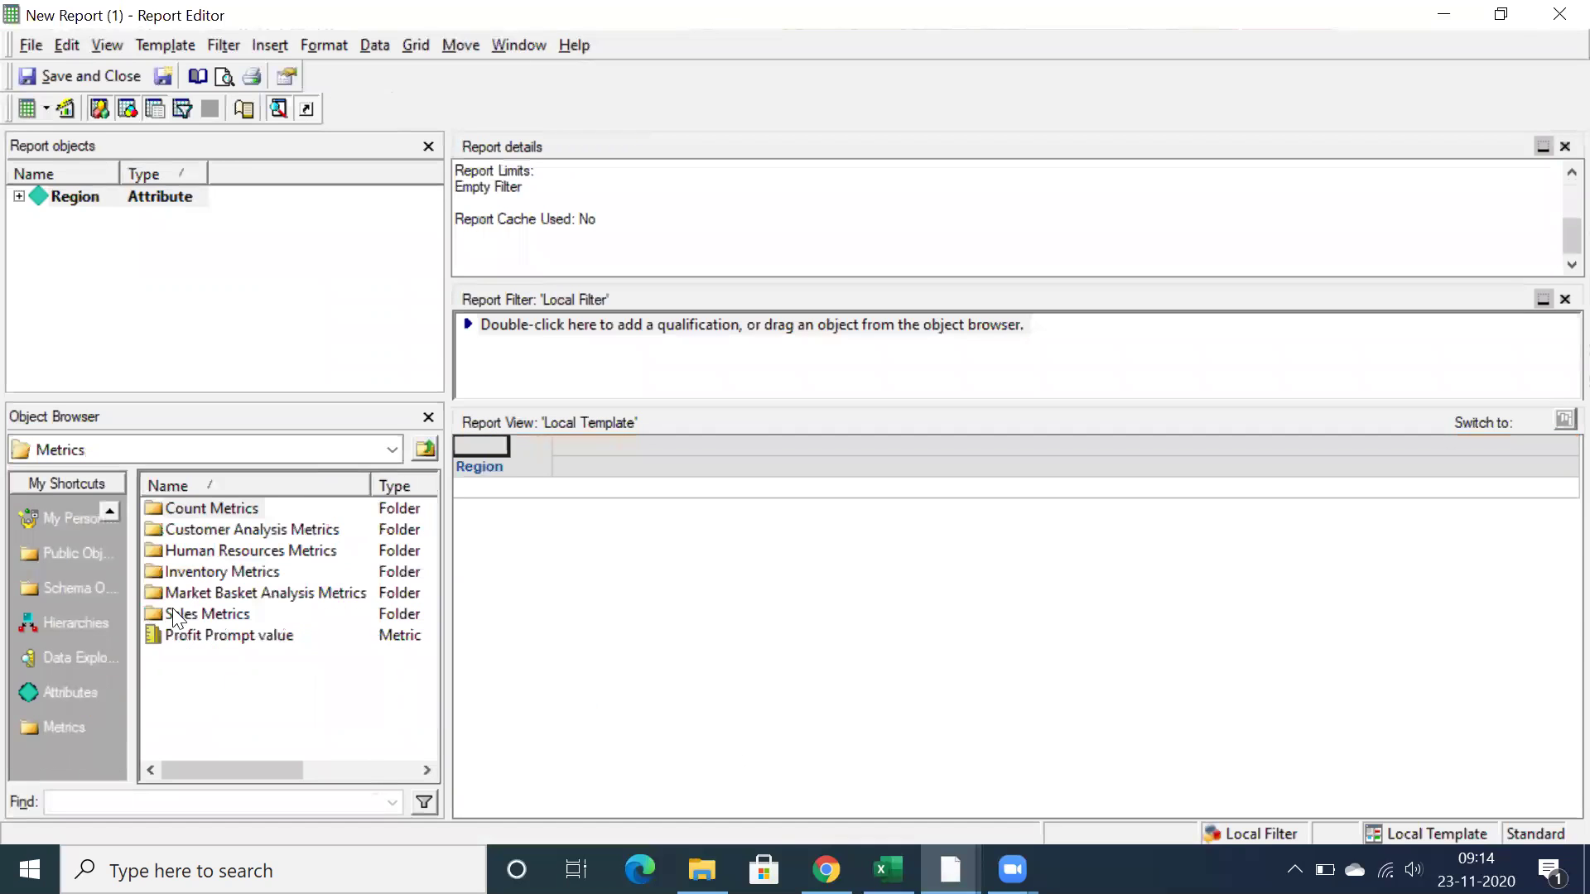
pyautogui.doubleClick(173, 614)
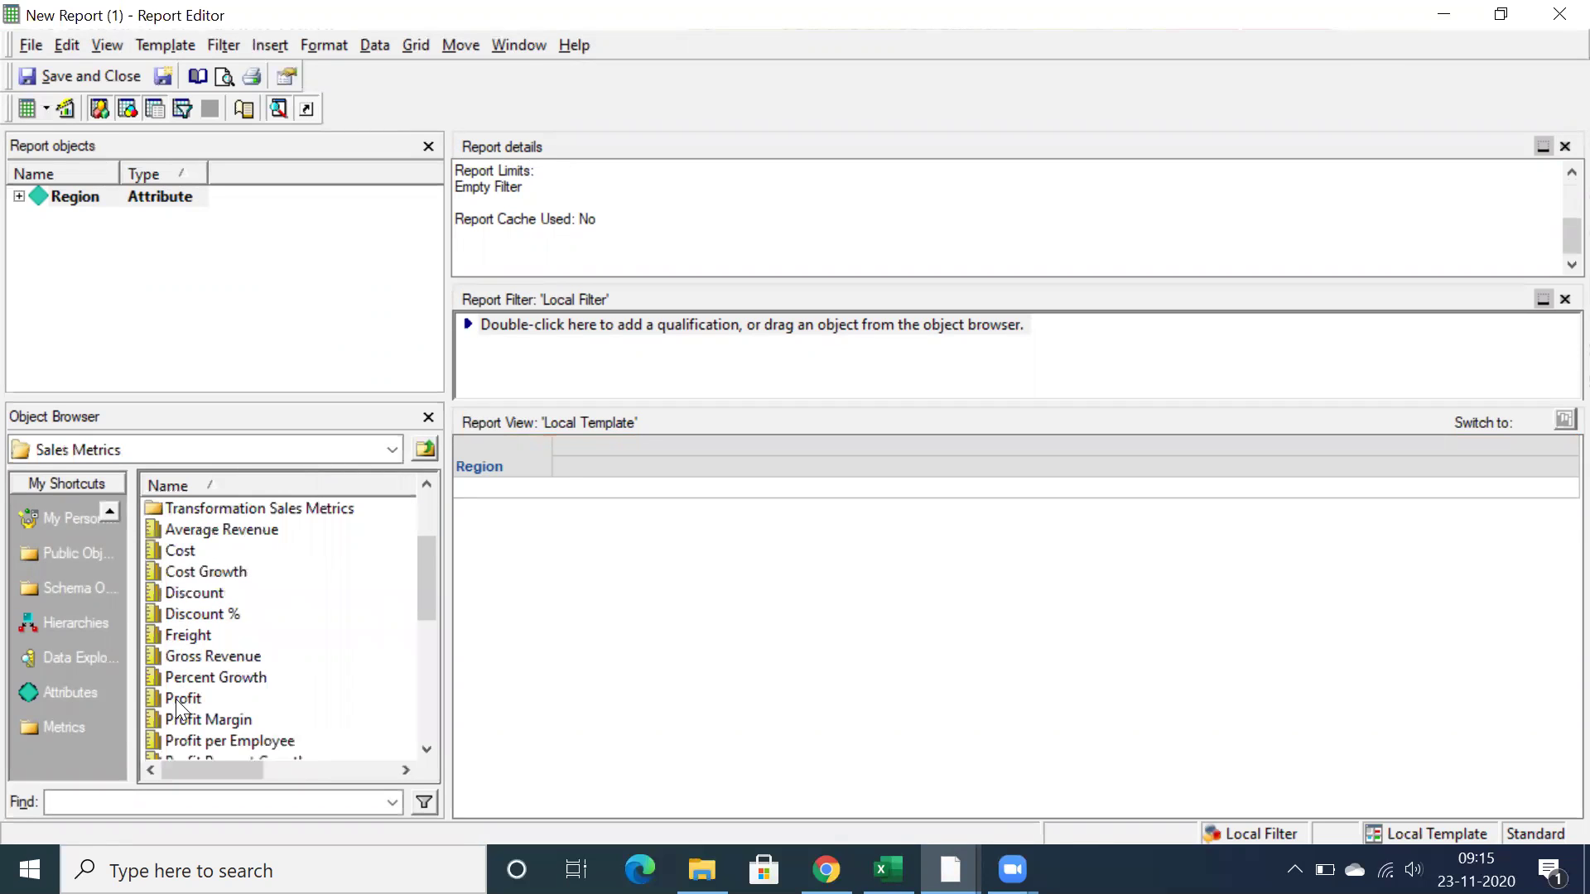
pyautogui.doubleClick(176, 698)
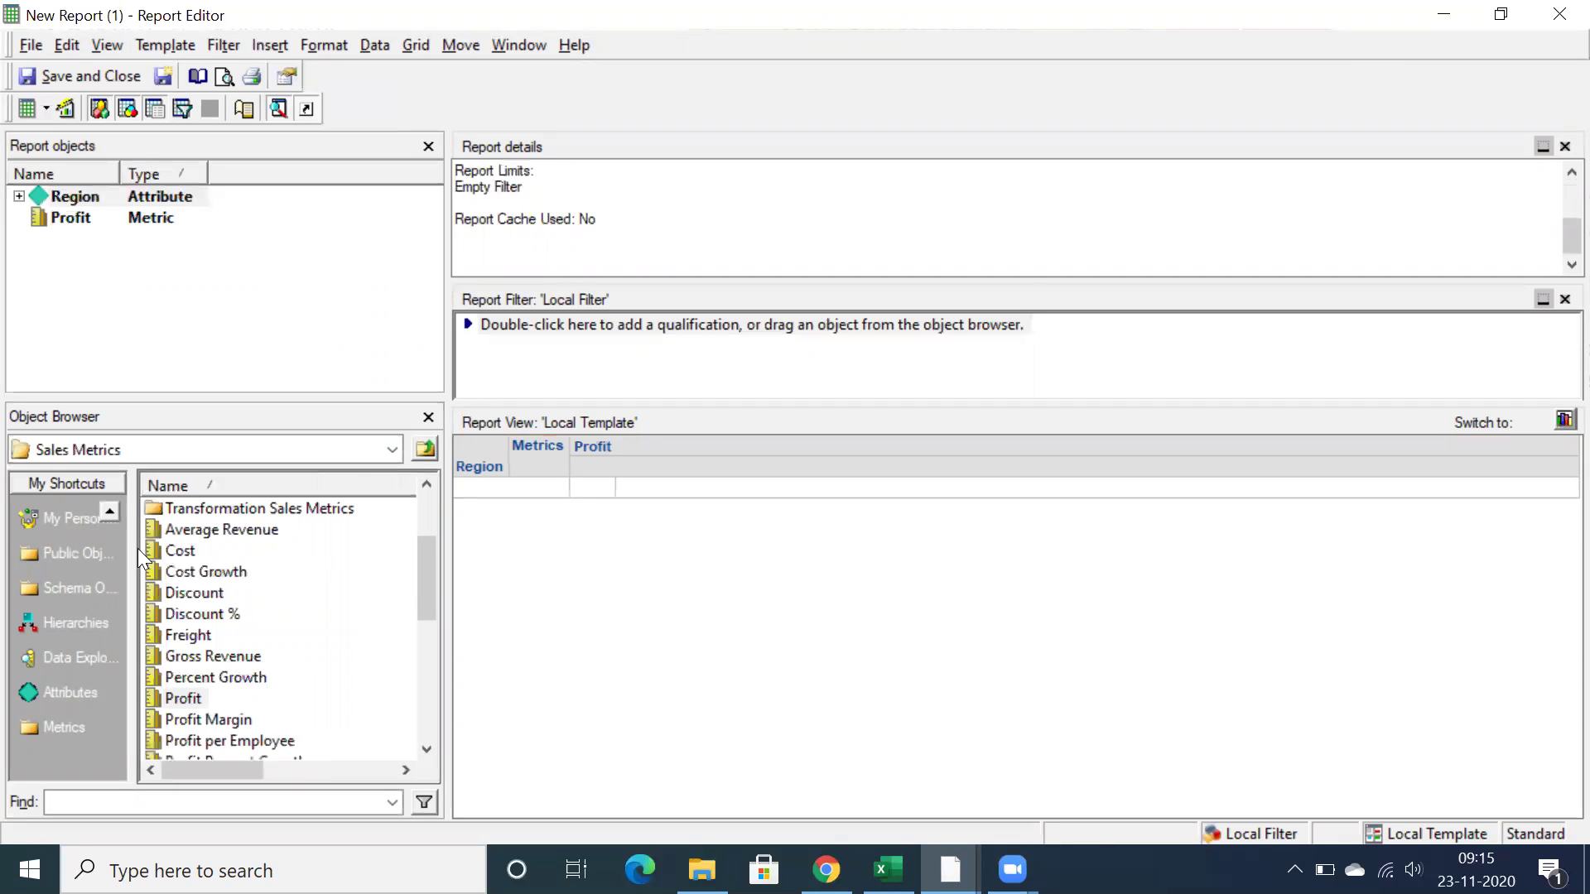
pyautogui.click(31, 107)
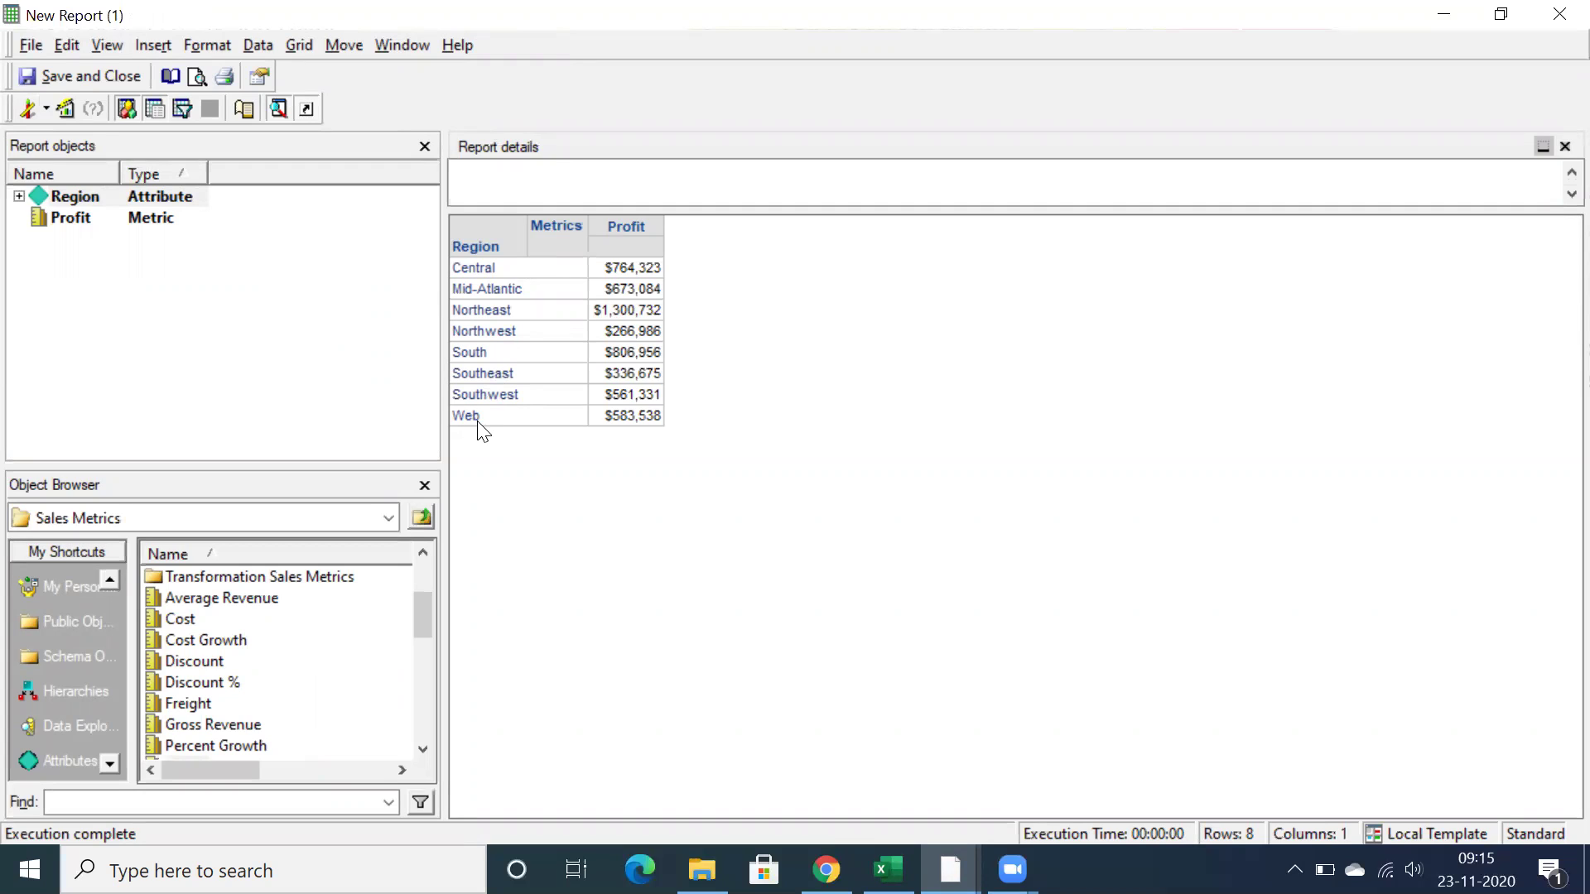
# - Examine the South, Southeast, Southwest, Northeast and Northwest rows as candidate elements for grouping in the report
pyautogui.click(480, 351)
pyautogui.click(477, 377)
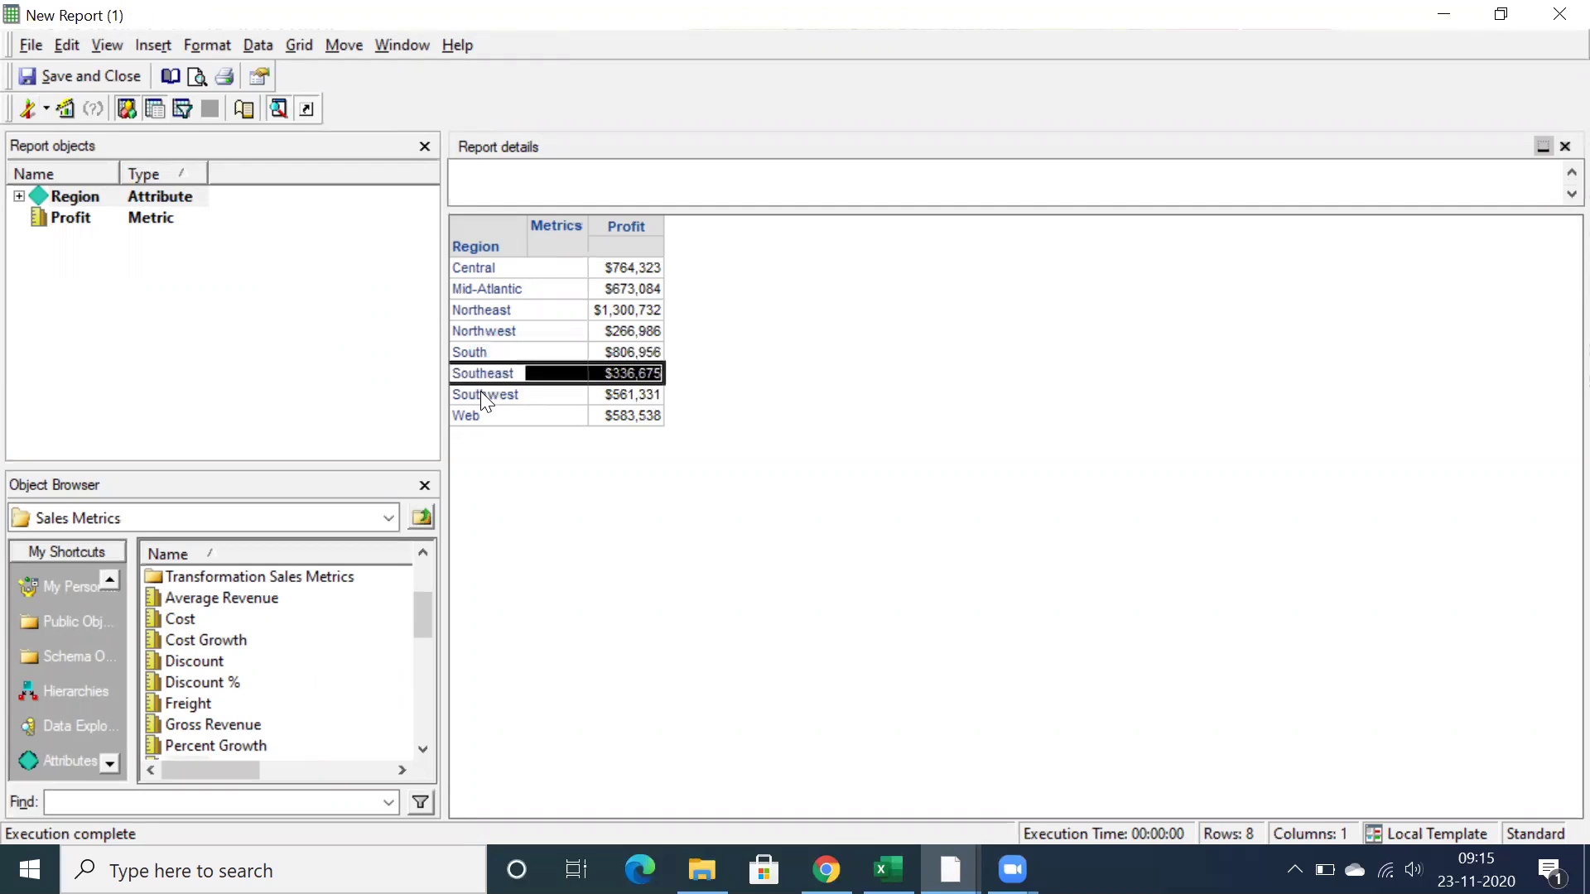
pyautogui.click(481, 391)
pyautogui.click(475, 311)
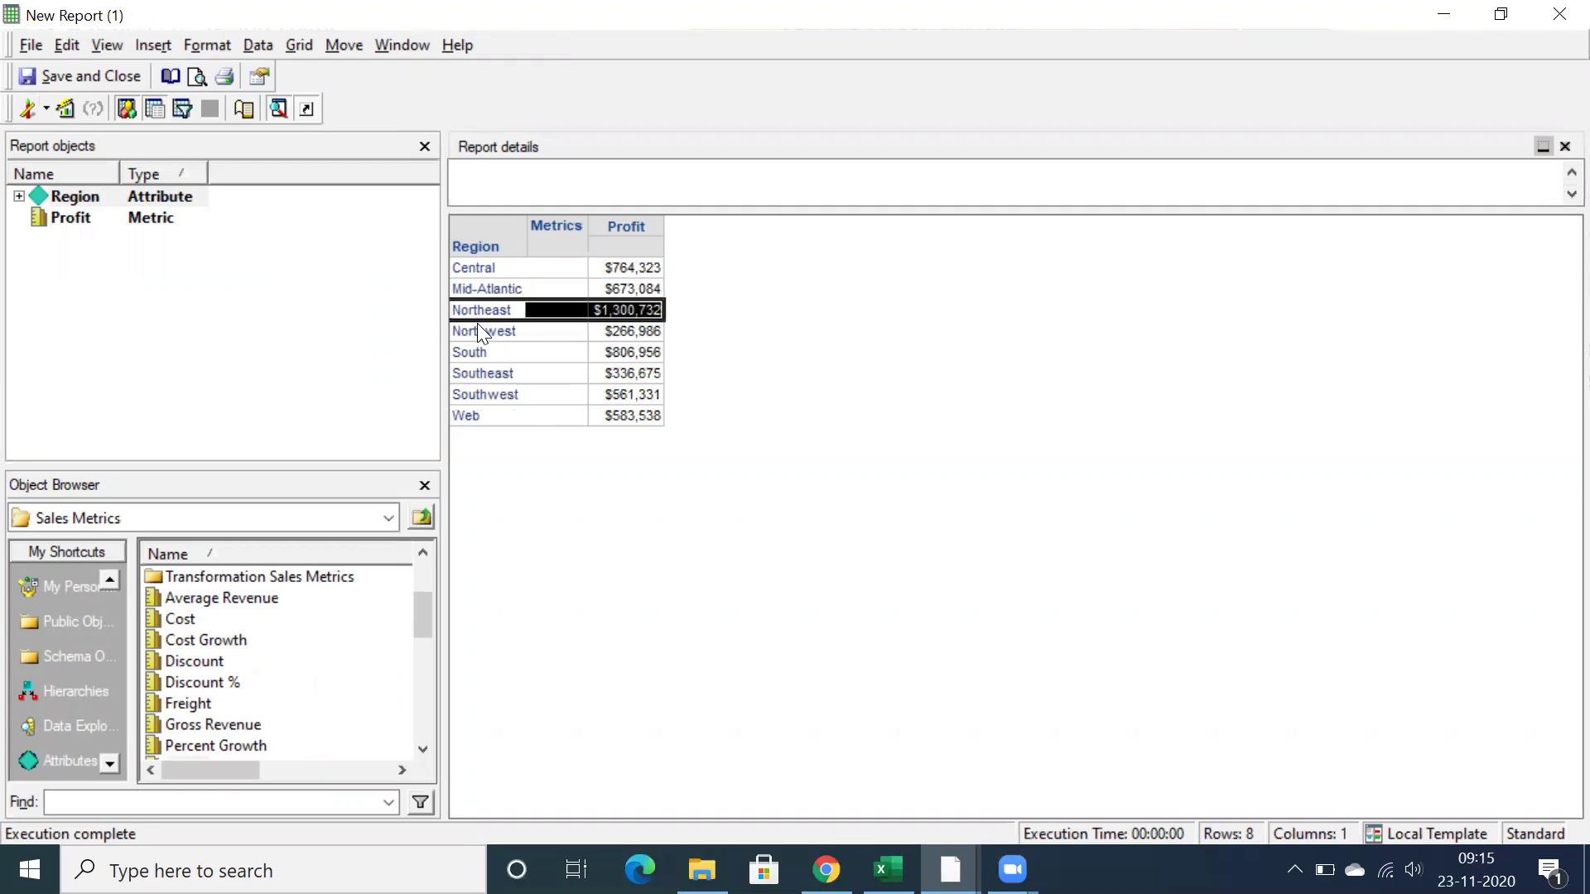
pyautogui.click(478, 328)
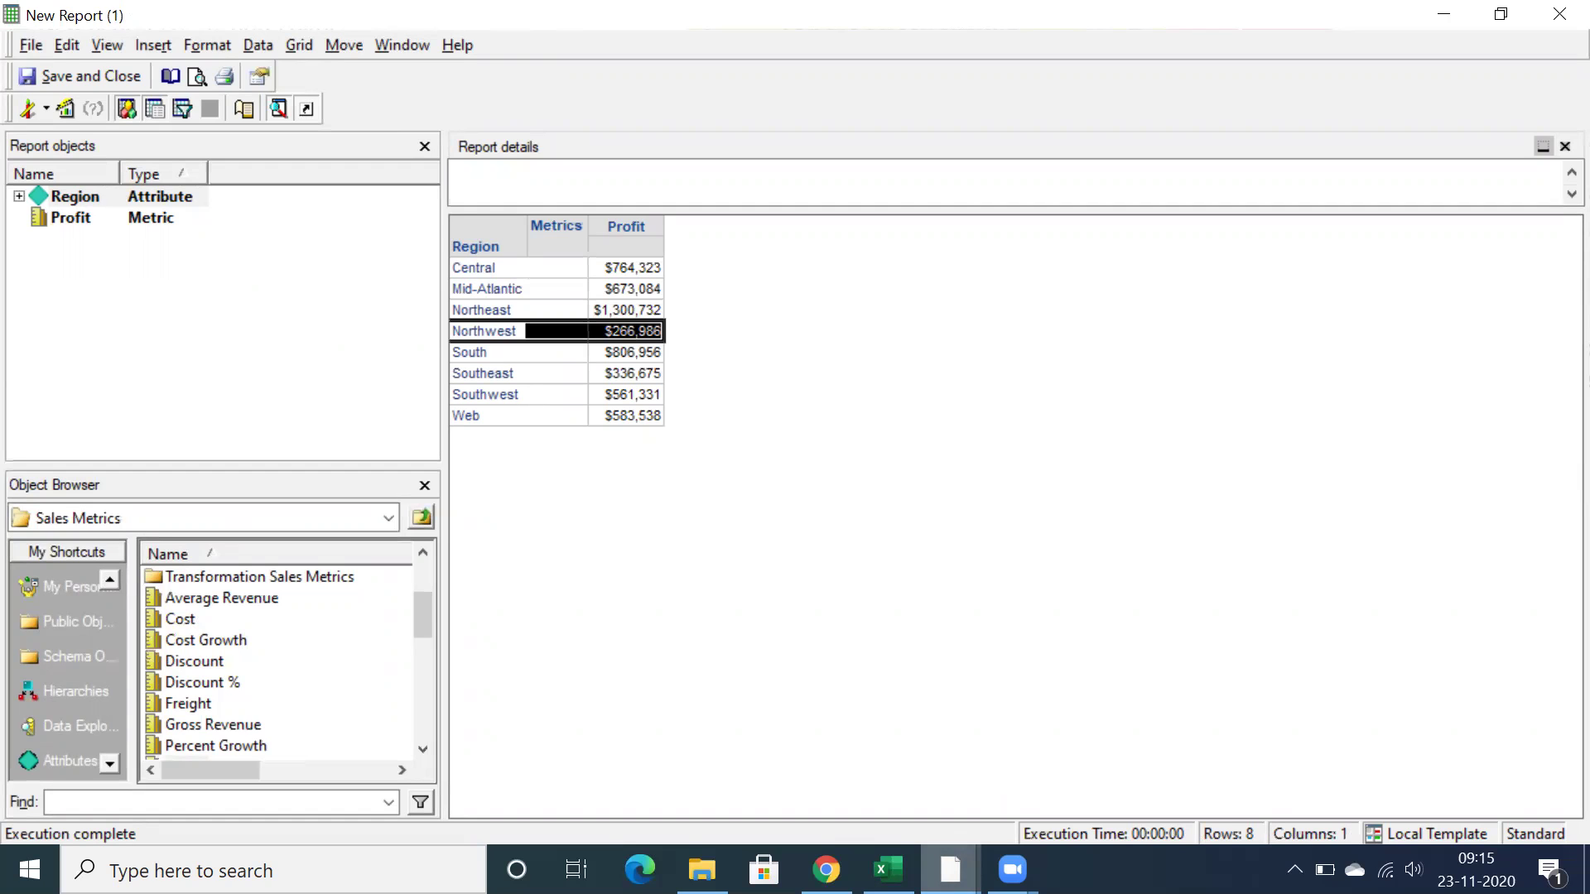
# - Return to the main Developer window and create a new empty consolidation in the Consolidations folder
pyautogui.moveTo(950, 869)
pyautogui.click(754, 731)
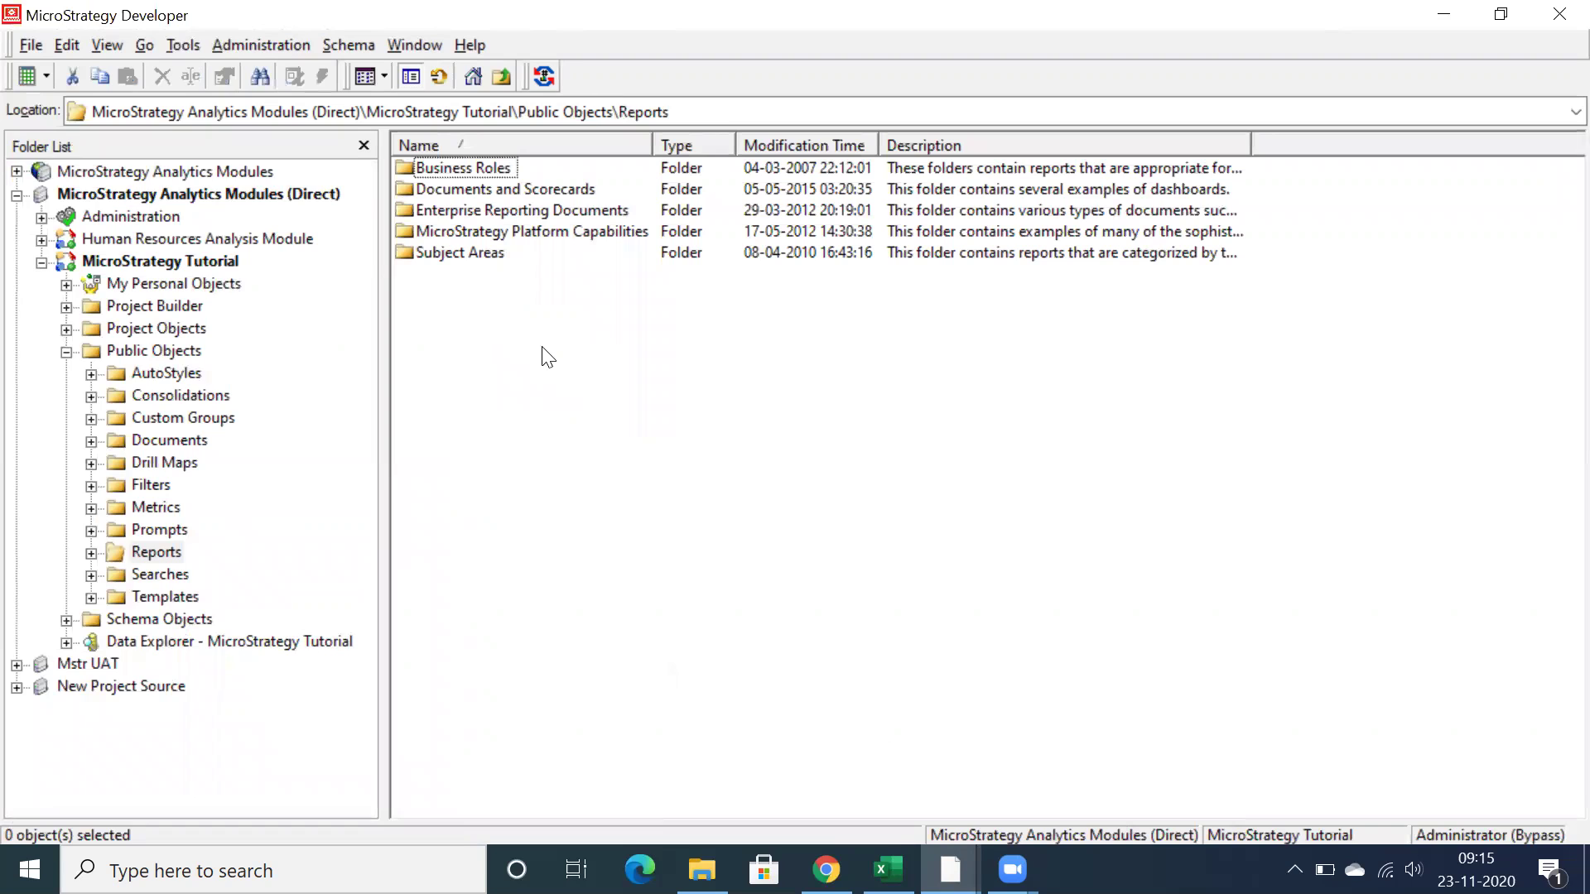
pyautogui.rightClick(443, 354)
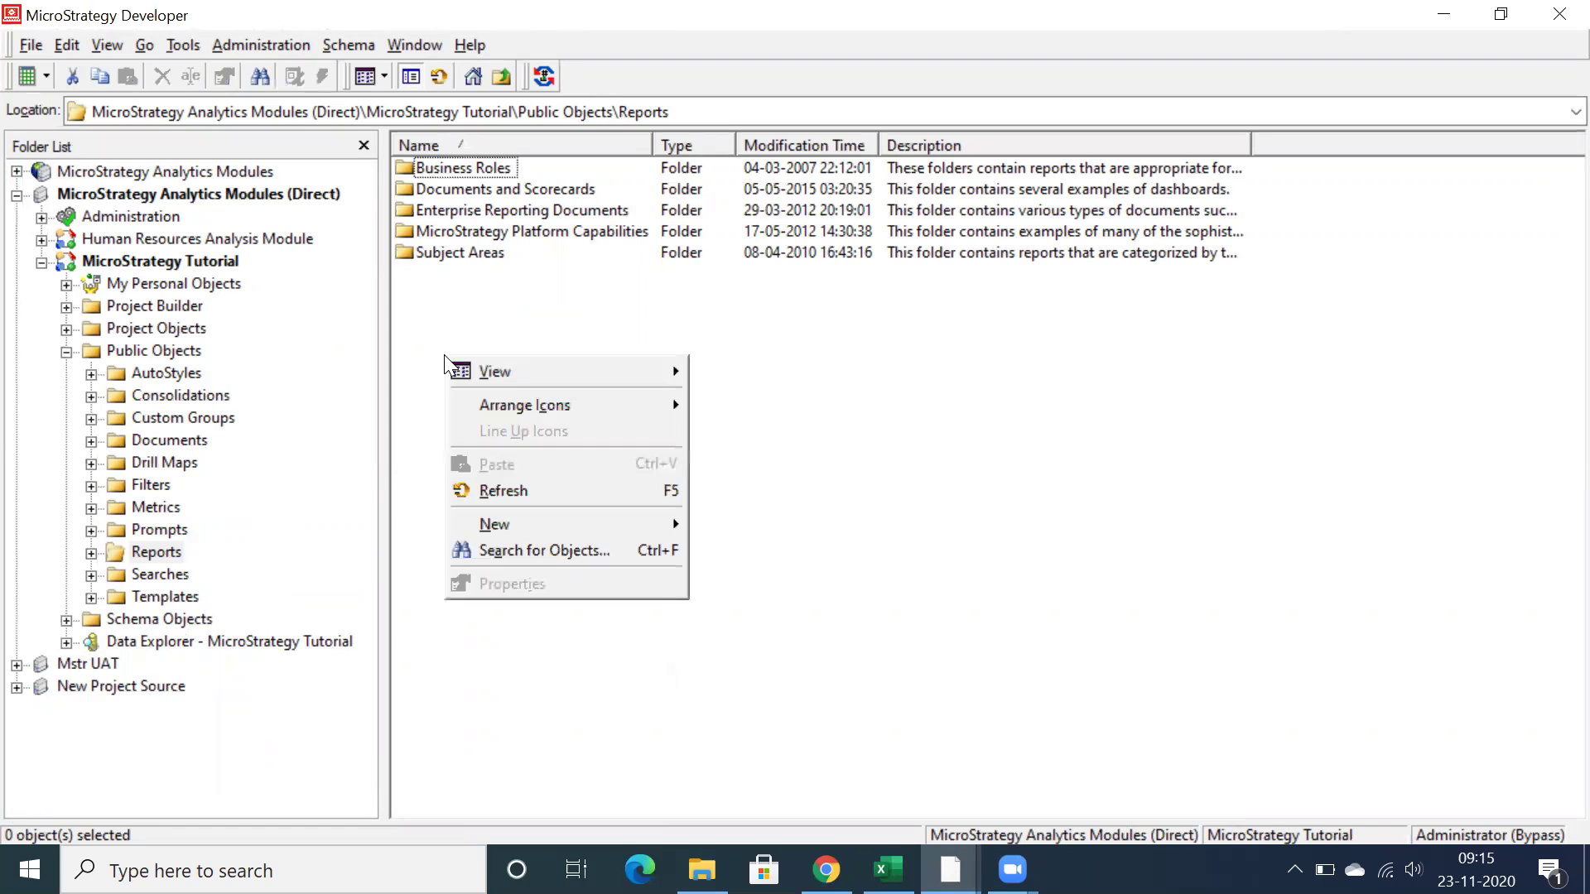
pyautogui.click(444, 354)
pyautogui.click(193, 396)
pyautogui.click(436, 383)
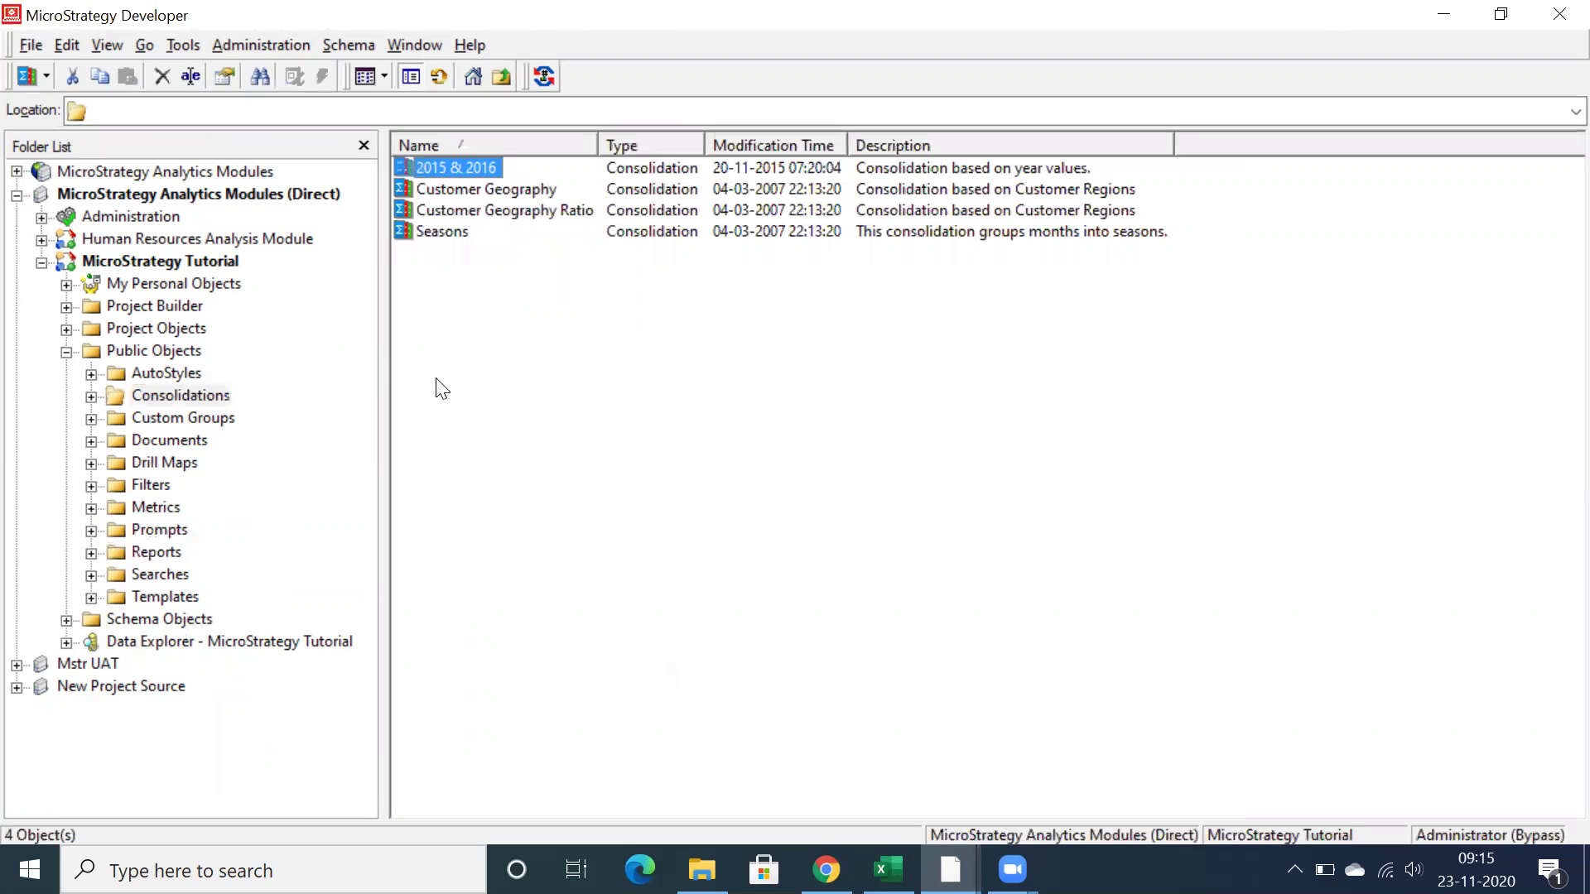
pyautogui.rightClick(439, 380)
pyautogui.moveTo(532, 548)
pyautogui.moveTo(669, 548)
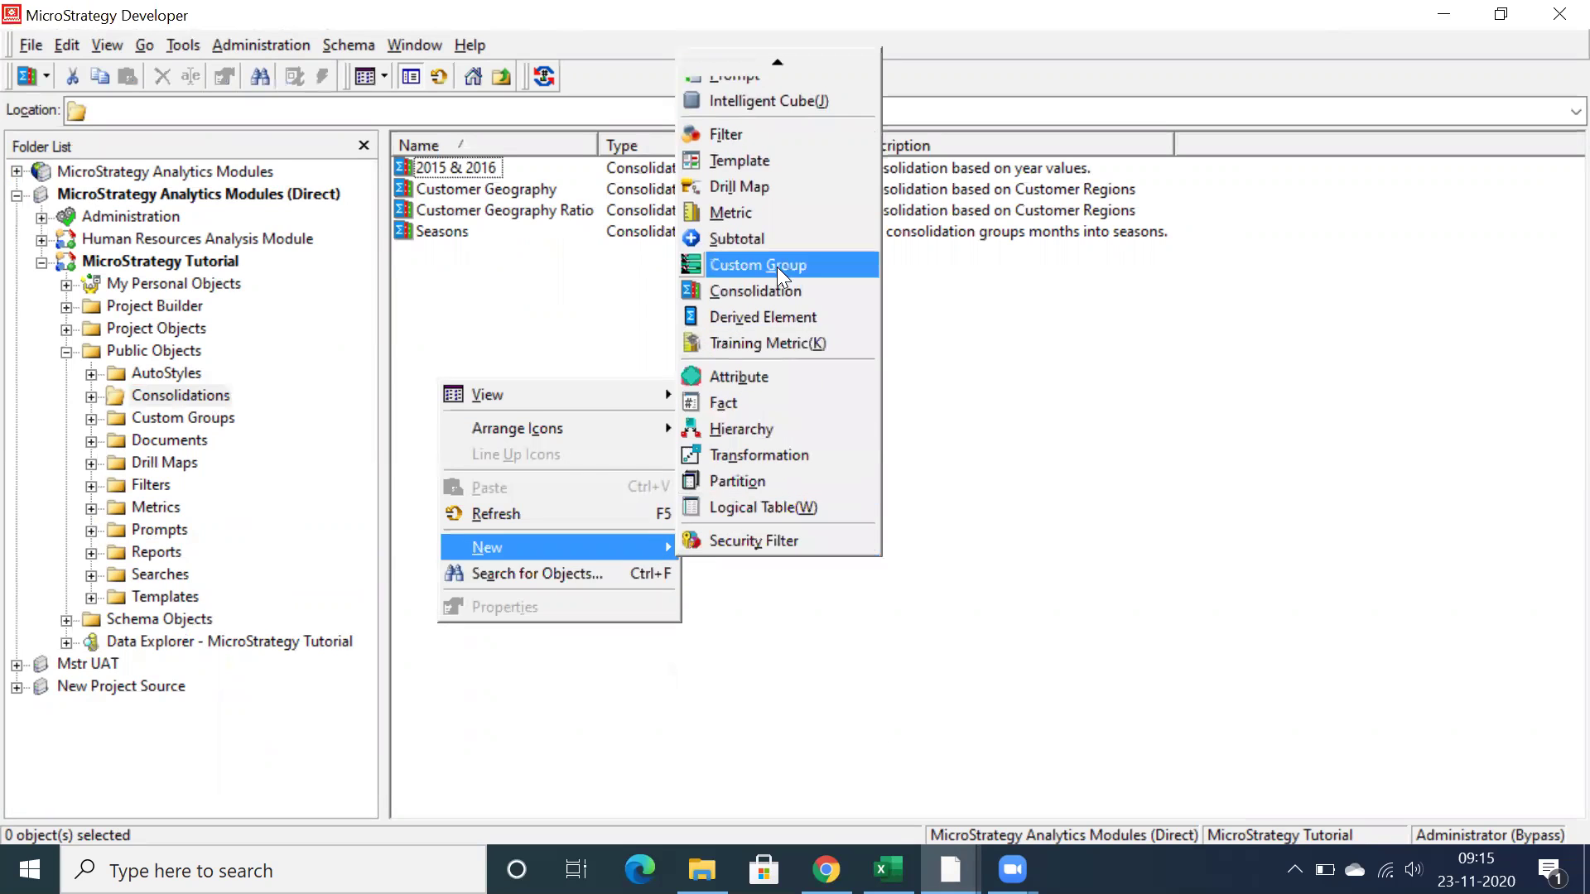
pyautogui.click(757, 295)
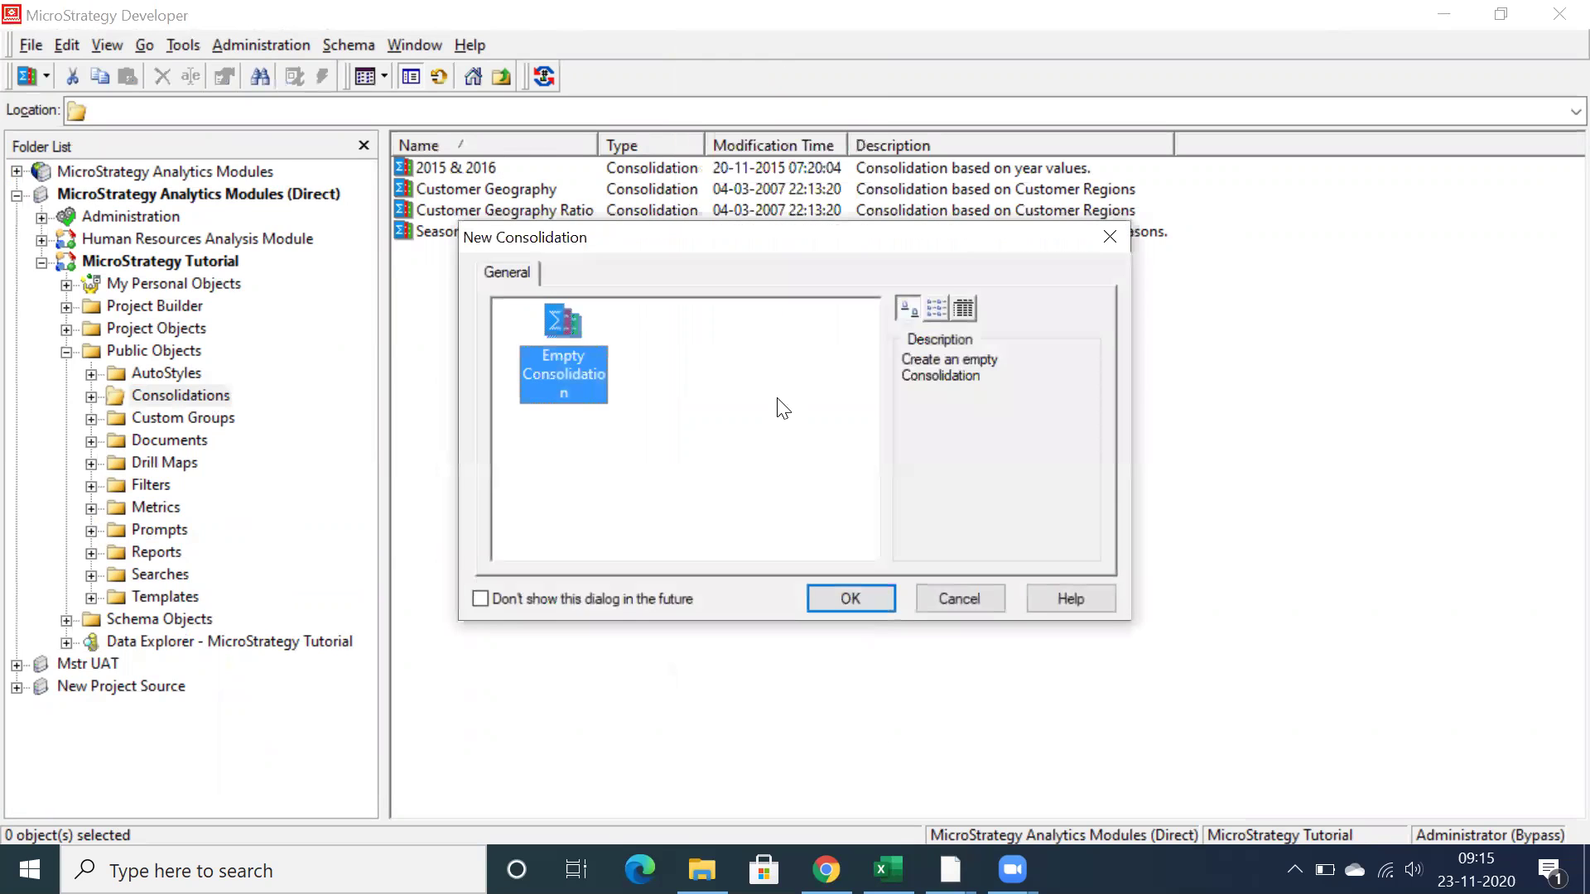
pyautogui.click(849, 597)
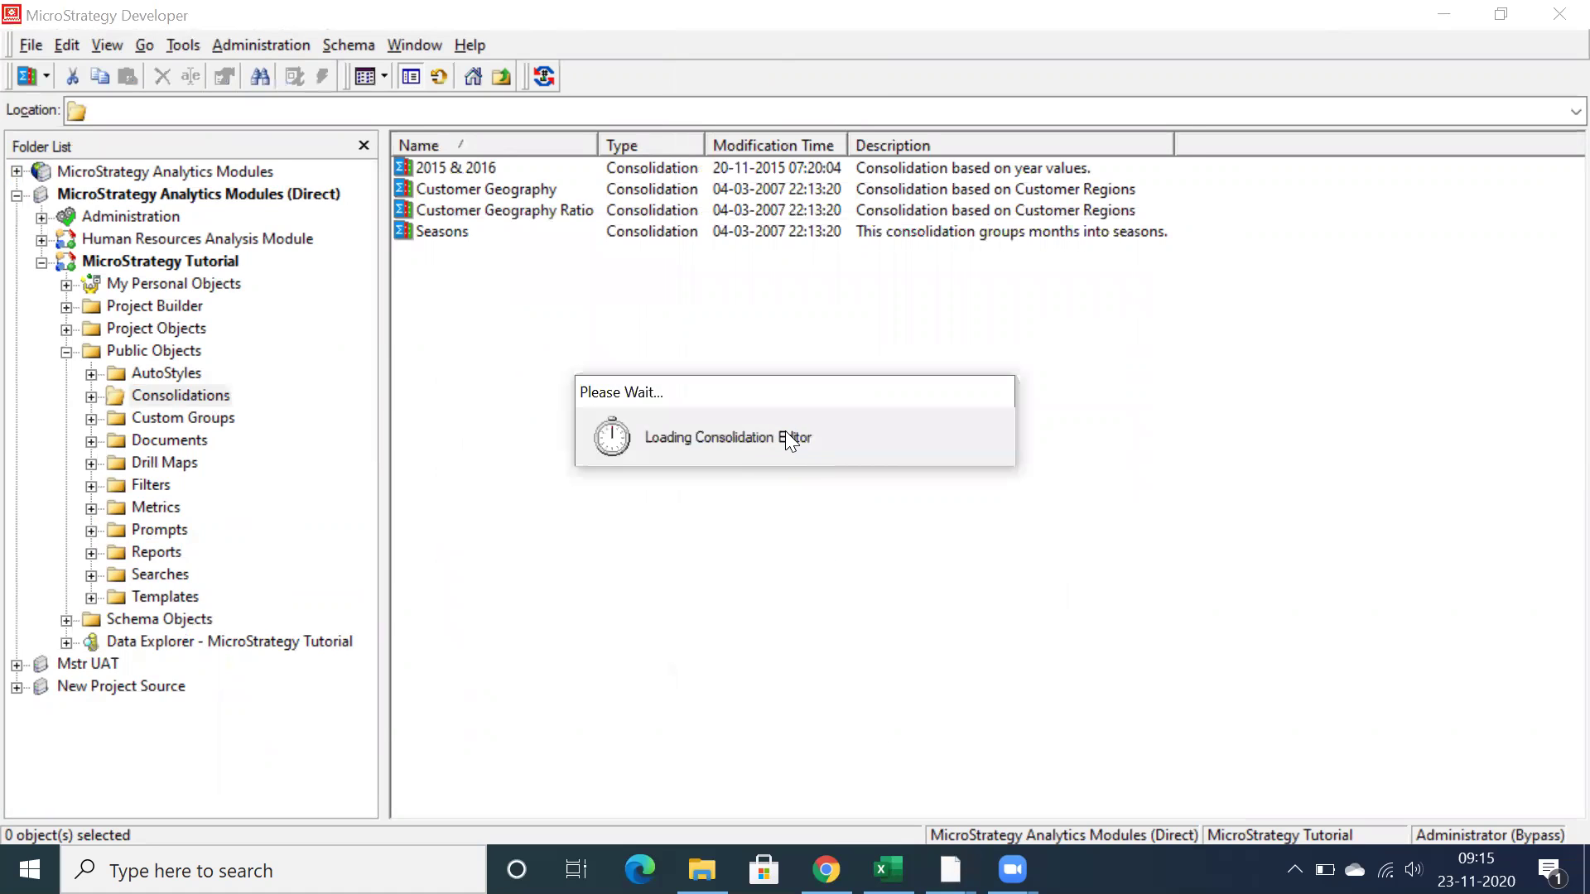
# - Add a new consolidation element named South
pyautogui.doubleClick(783, 139)
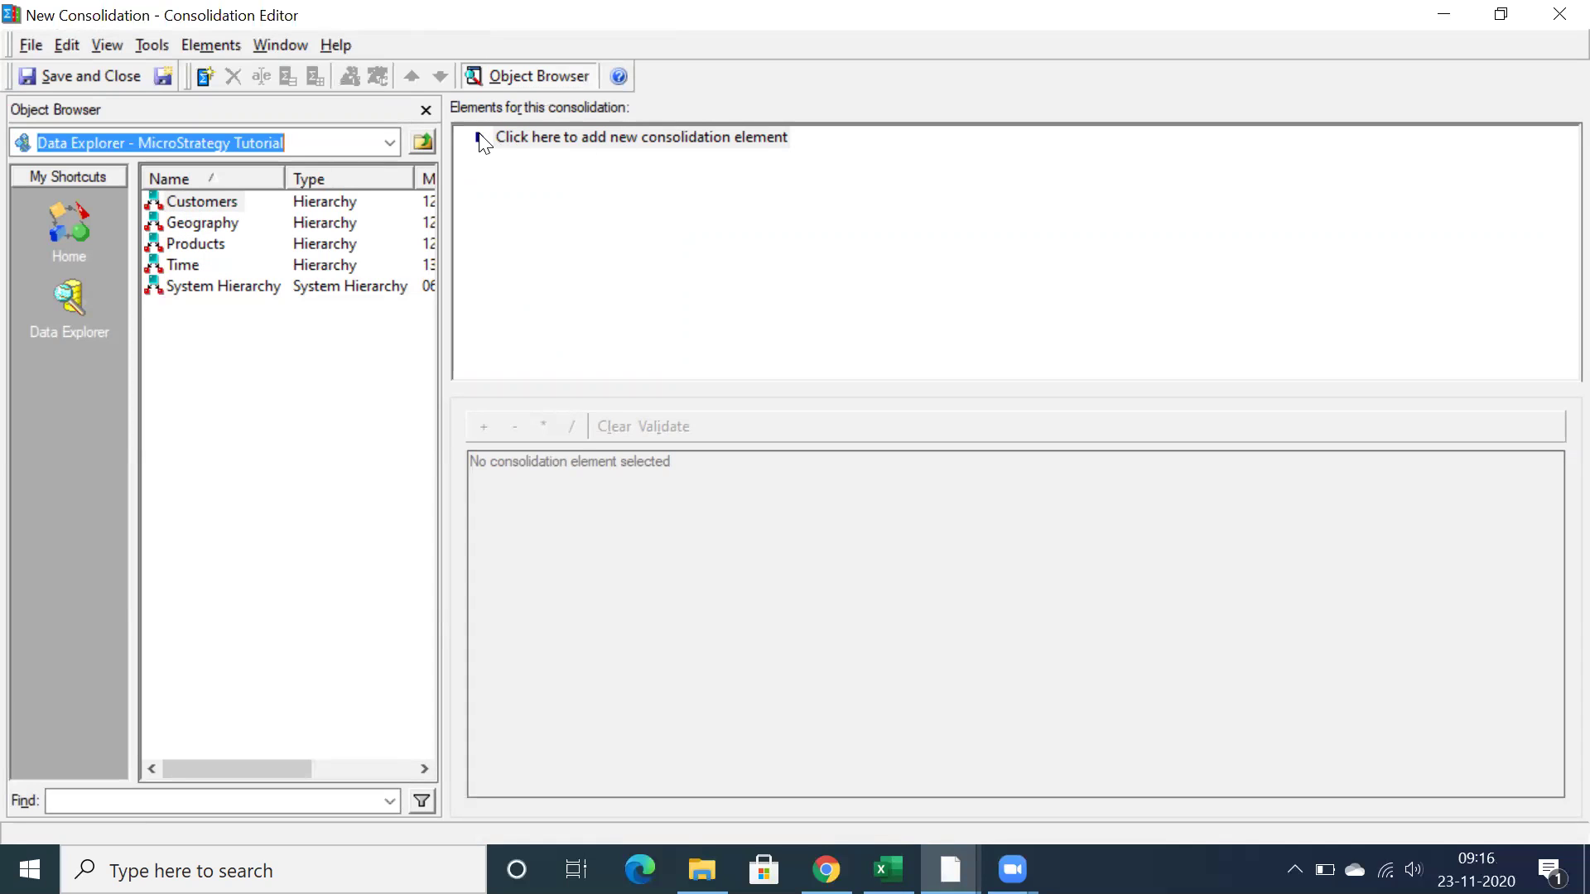
pyautogui.click(507, 136)
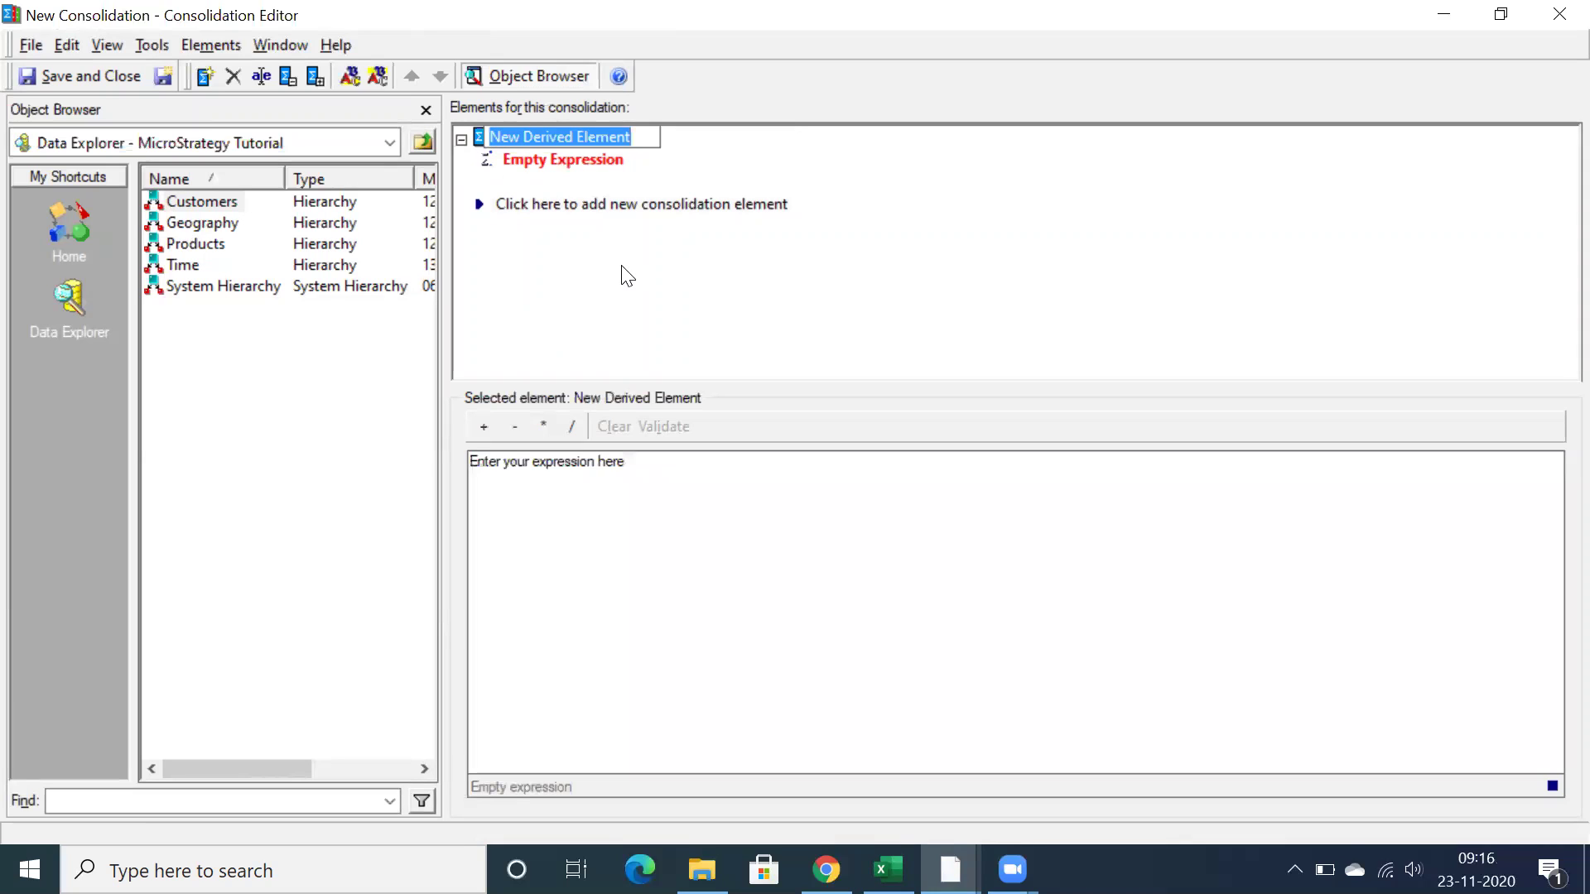
pyautogui.write('South')
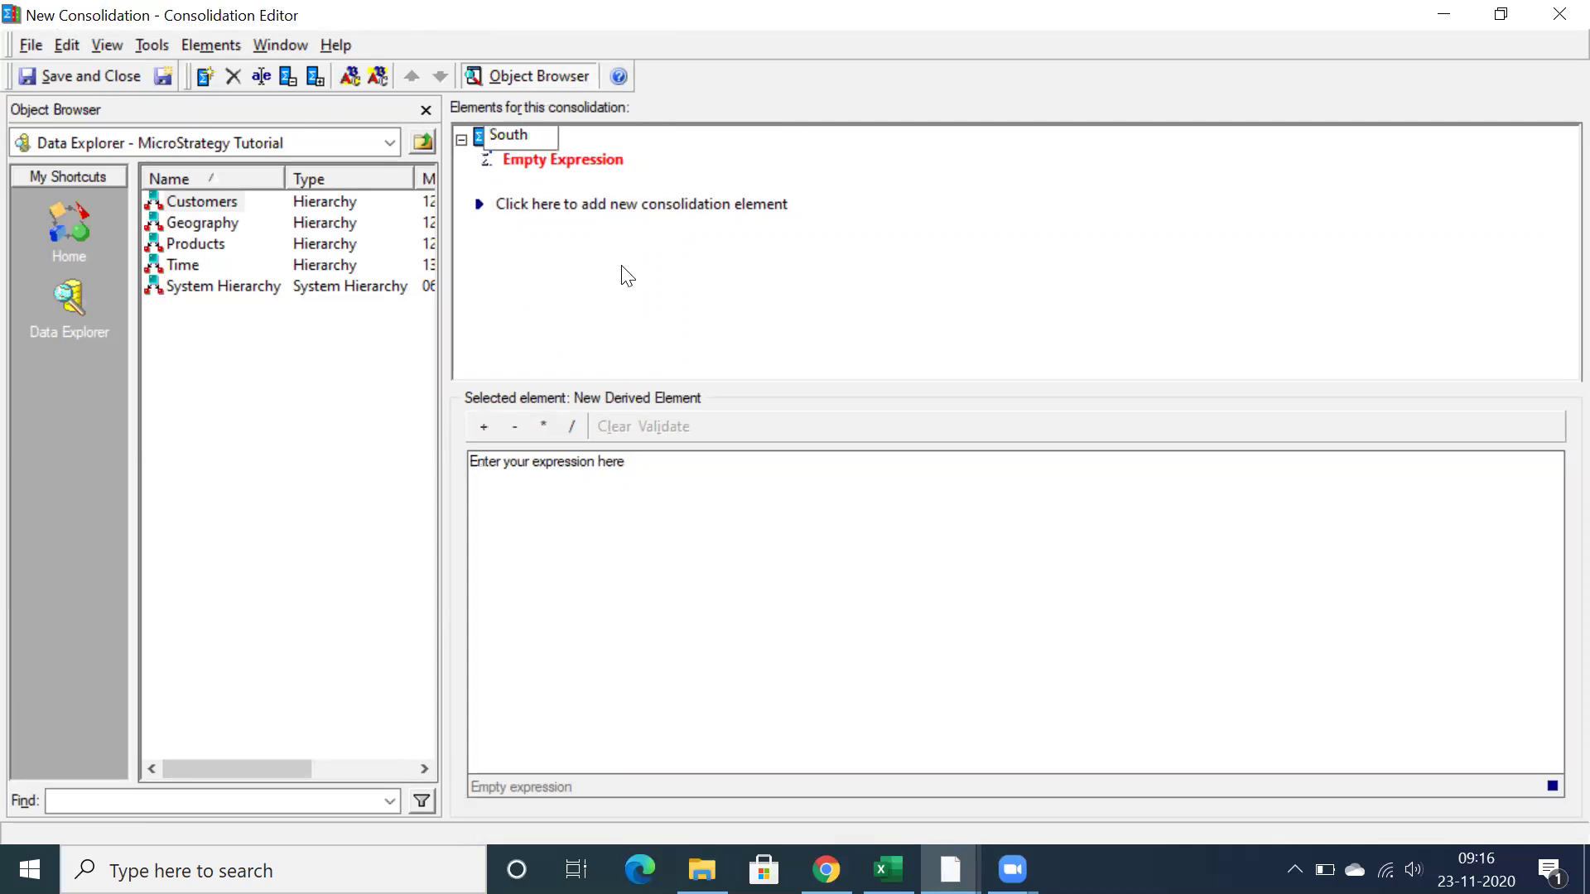
pyautogui.press('Return')
# - Define the South element's expression as the sum of the Geography hierarchy's Region elements South, Southeast and Southwest
pyautogui.click(560, 159)
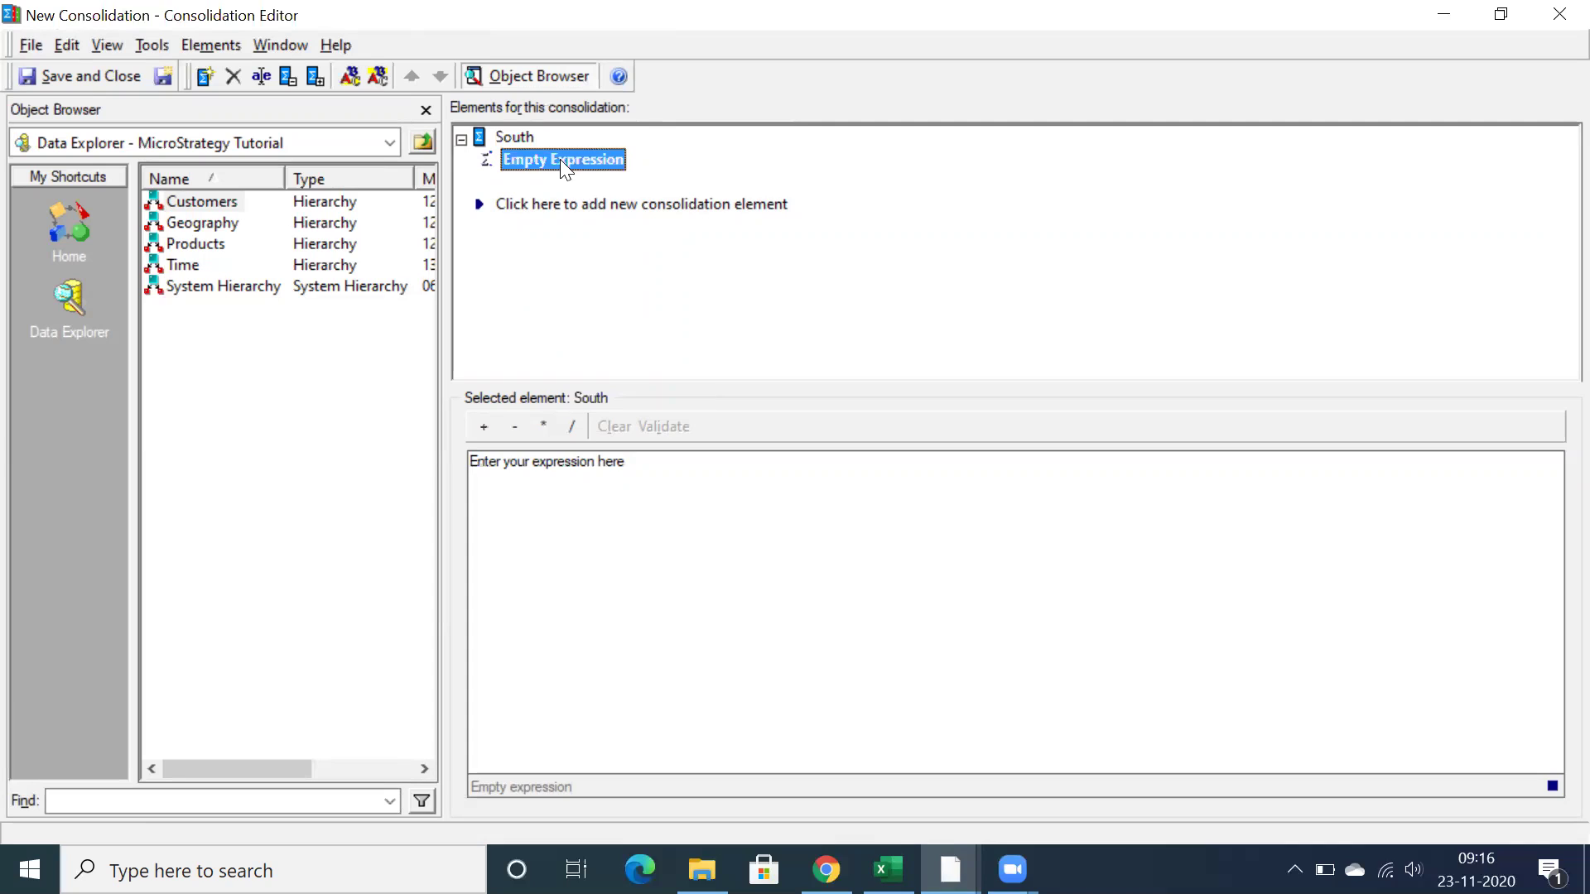
pyautogui.click(515, 497)
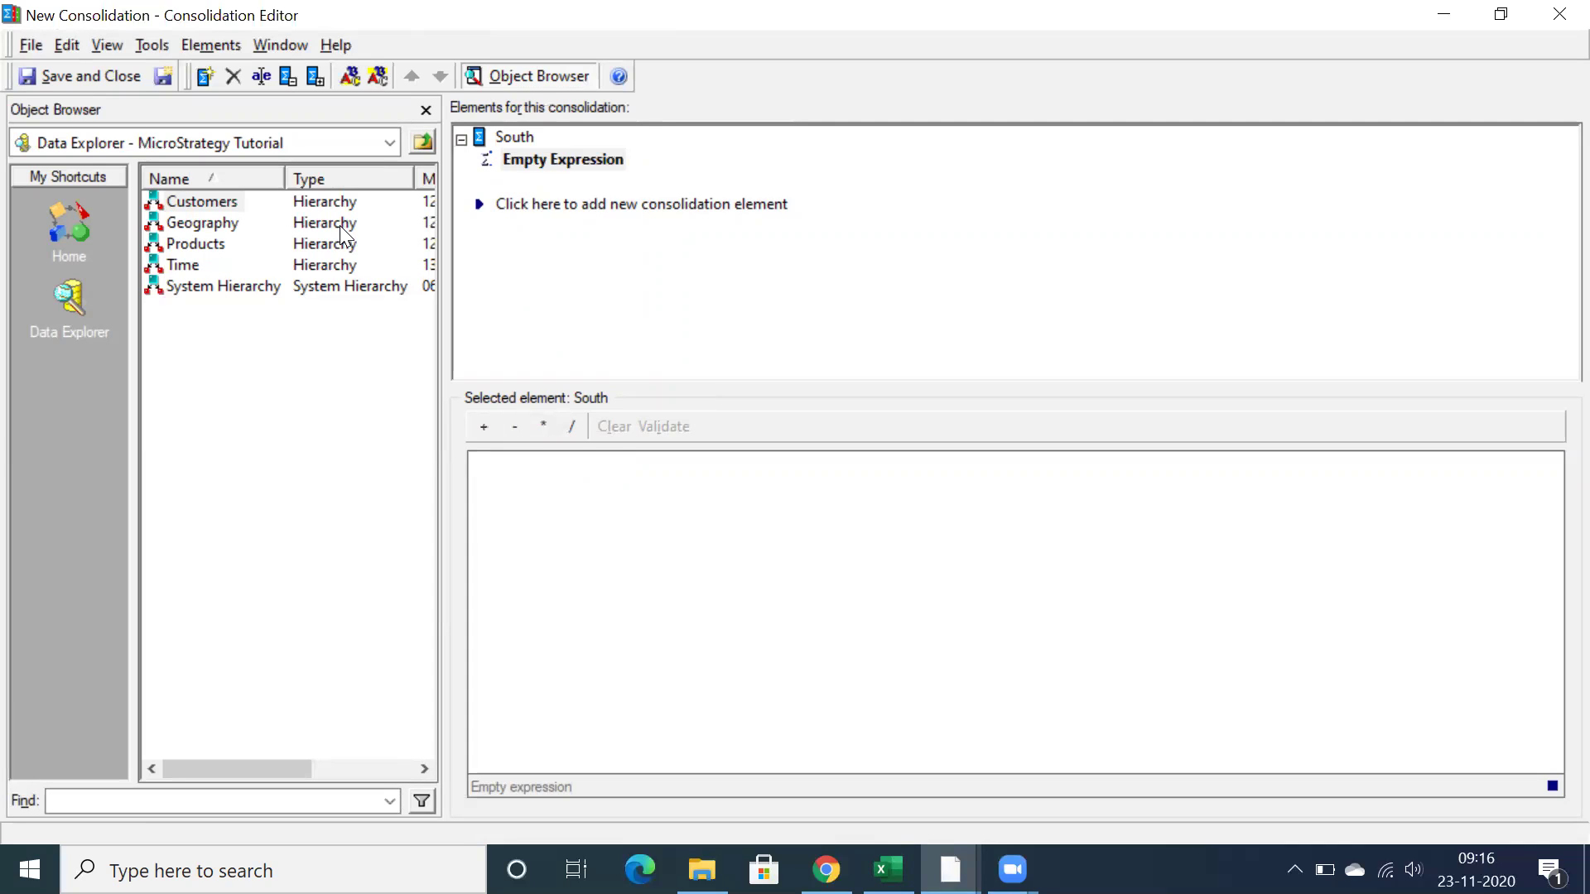
pyautogui.doubleClick(183, 225)
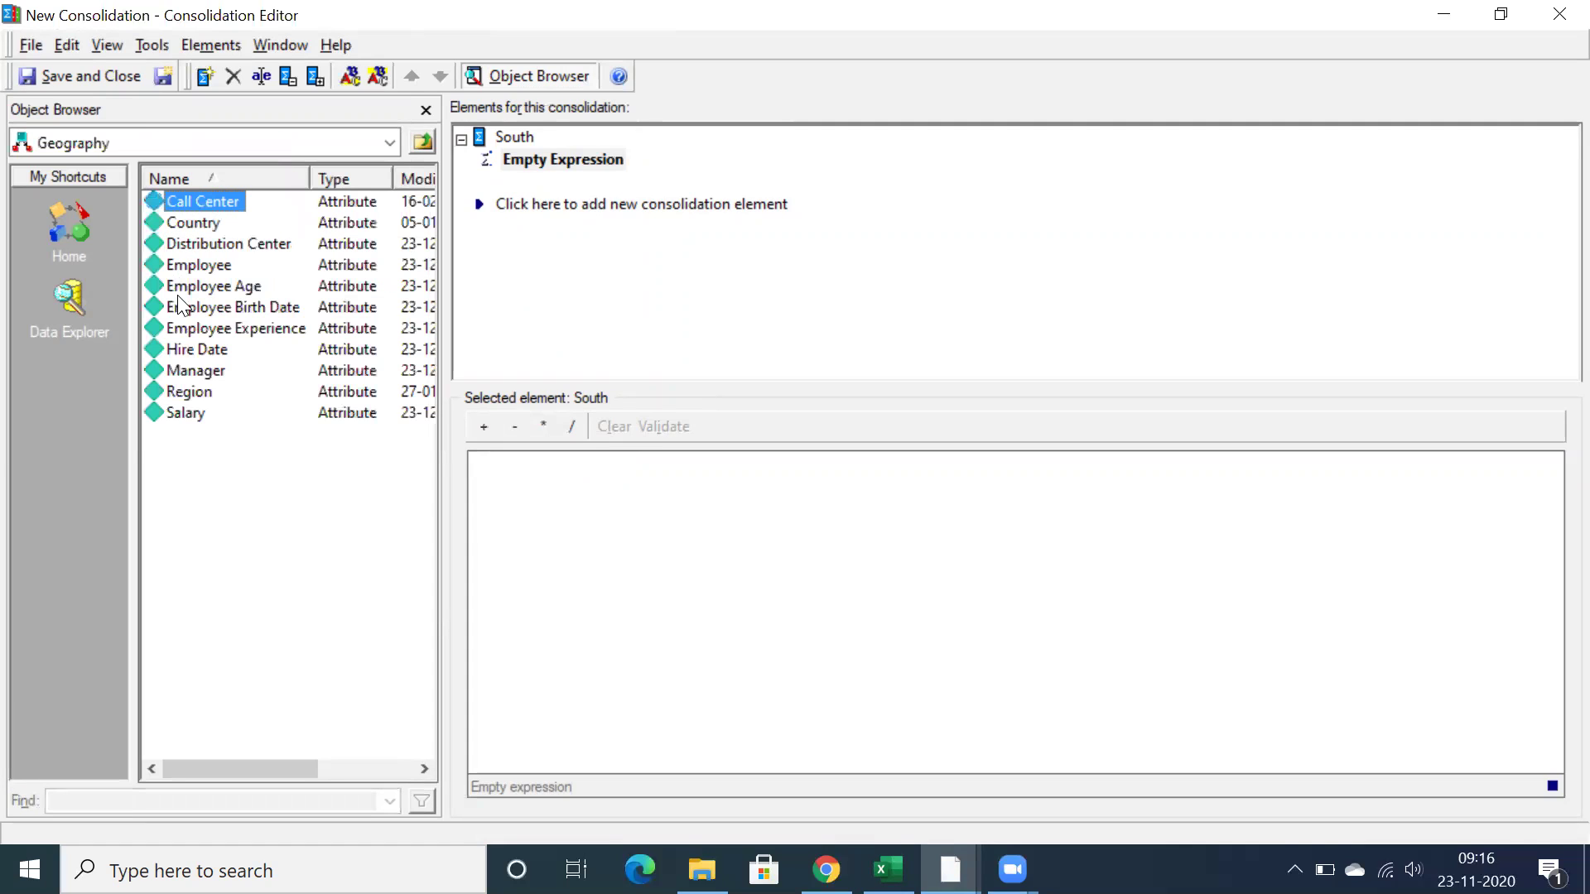
pyautogui.doubleClick(185, 394)
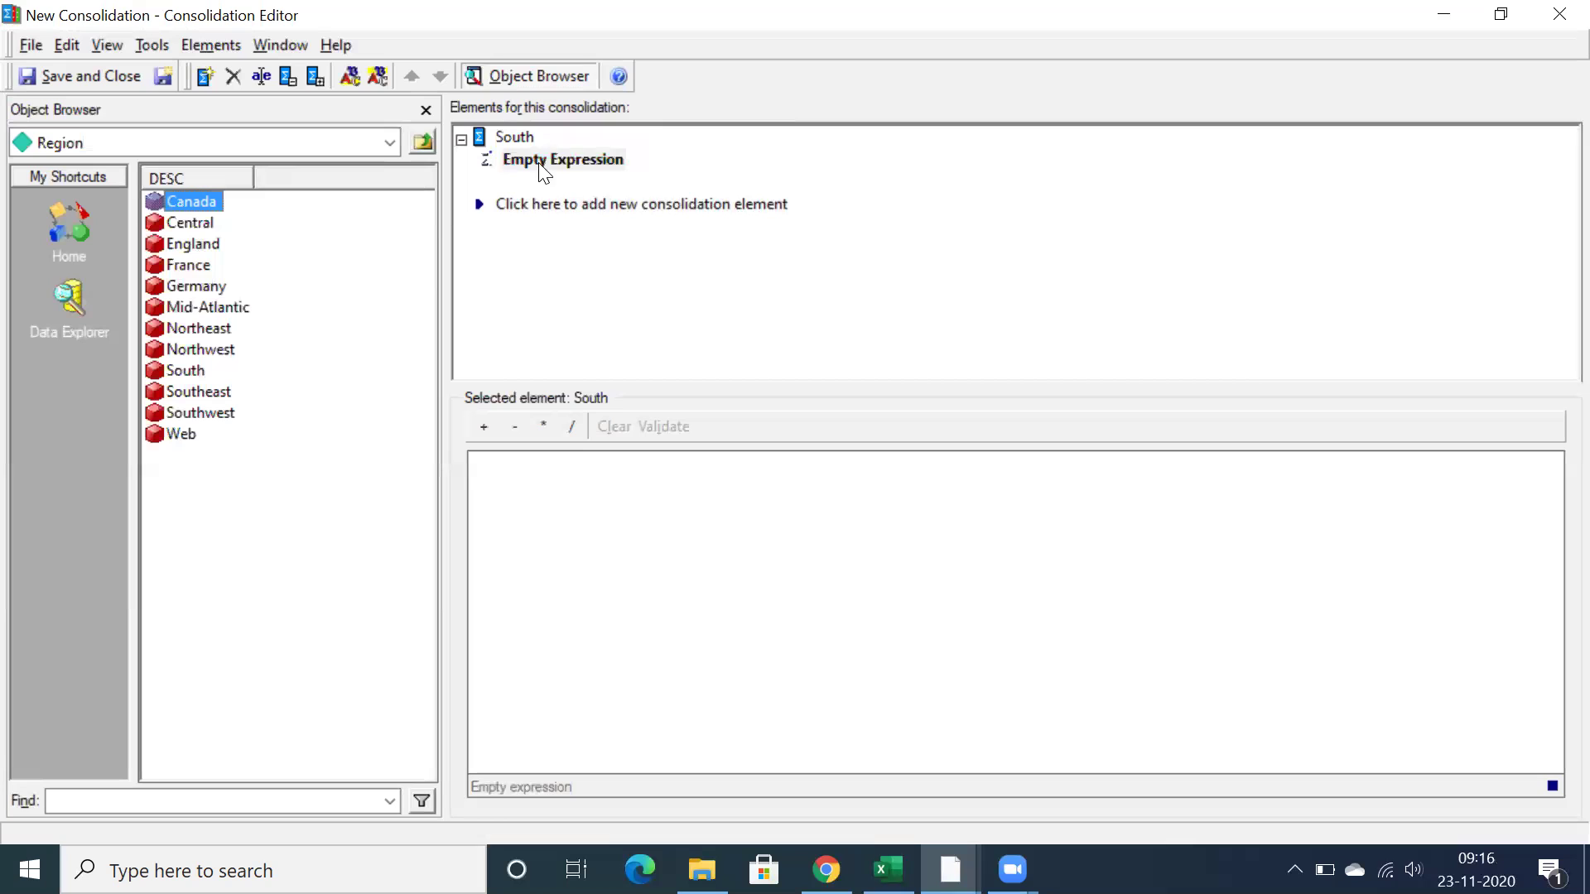
pyautogui.click(512, 131)
pyautogui.click(509, 153)
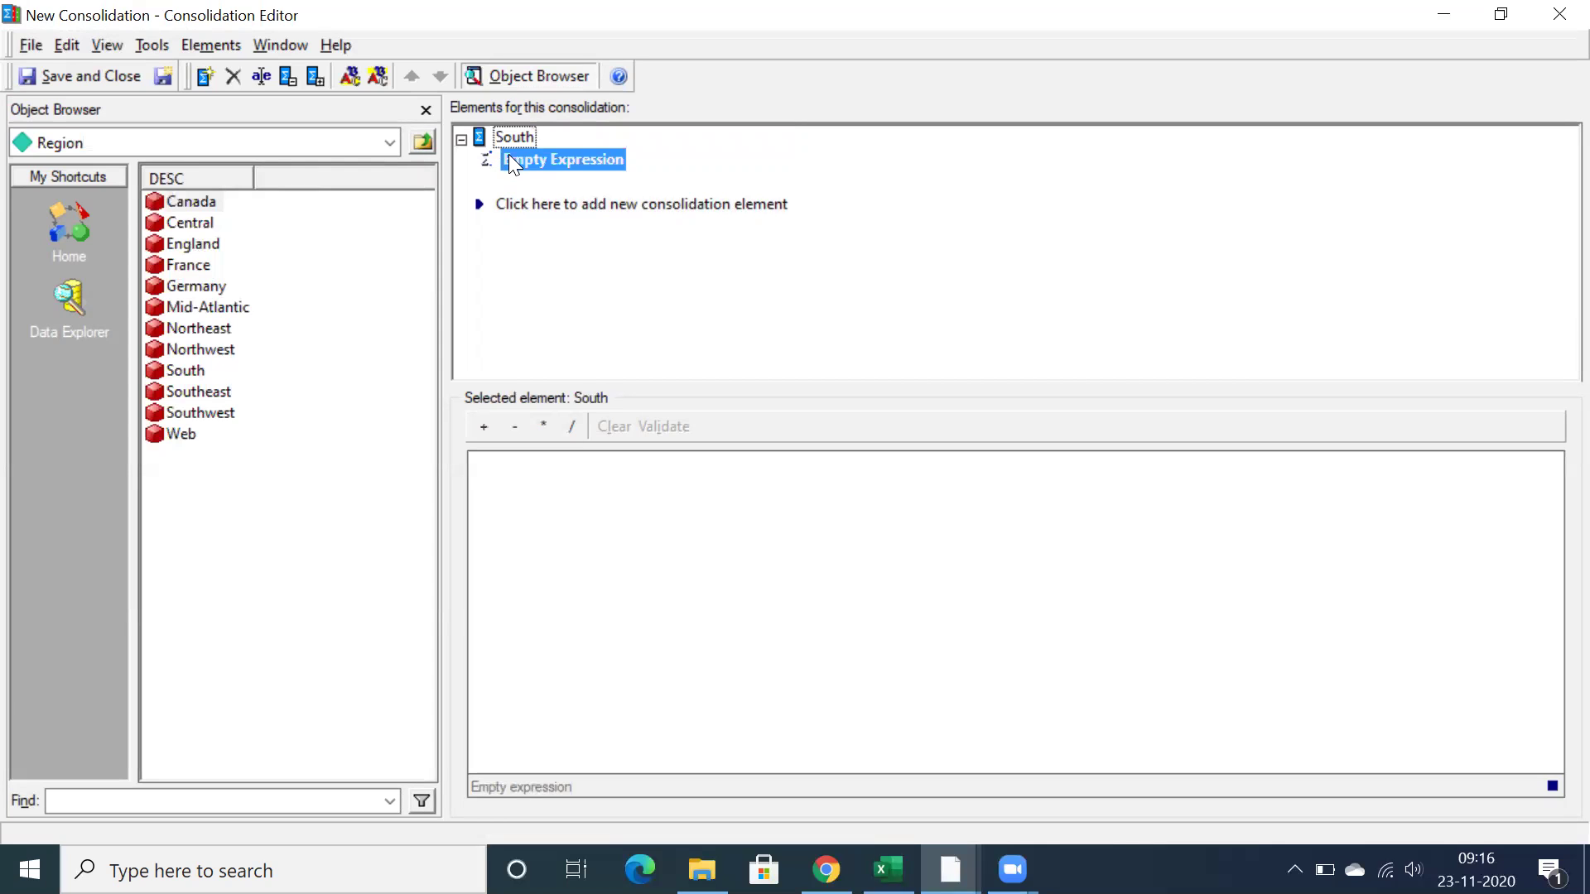
pyautogui.click(175, 370)
pyautogui.keyDown('shift'); pyautogui.click(184, 411); pyautogui.keyUp('shift')
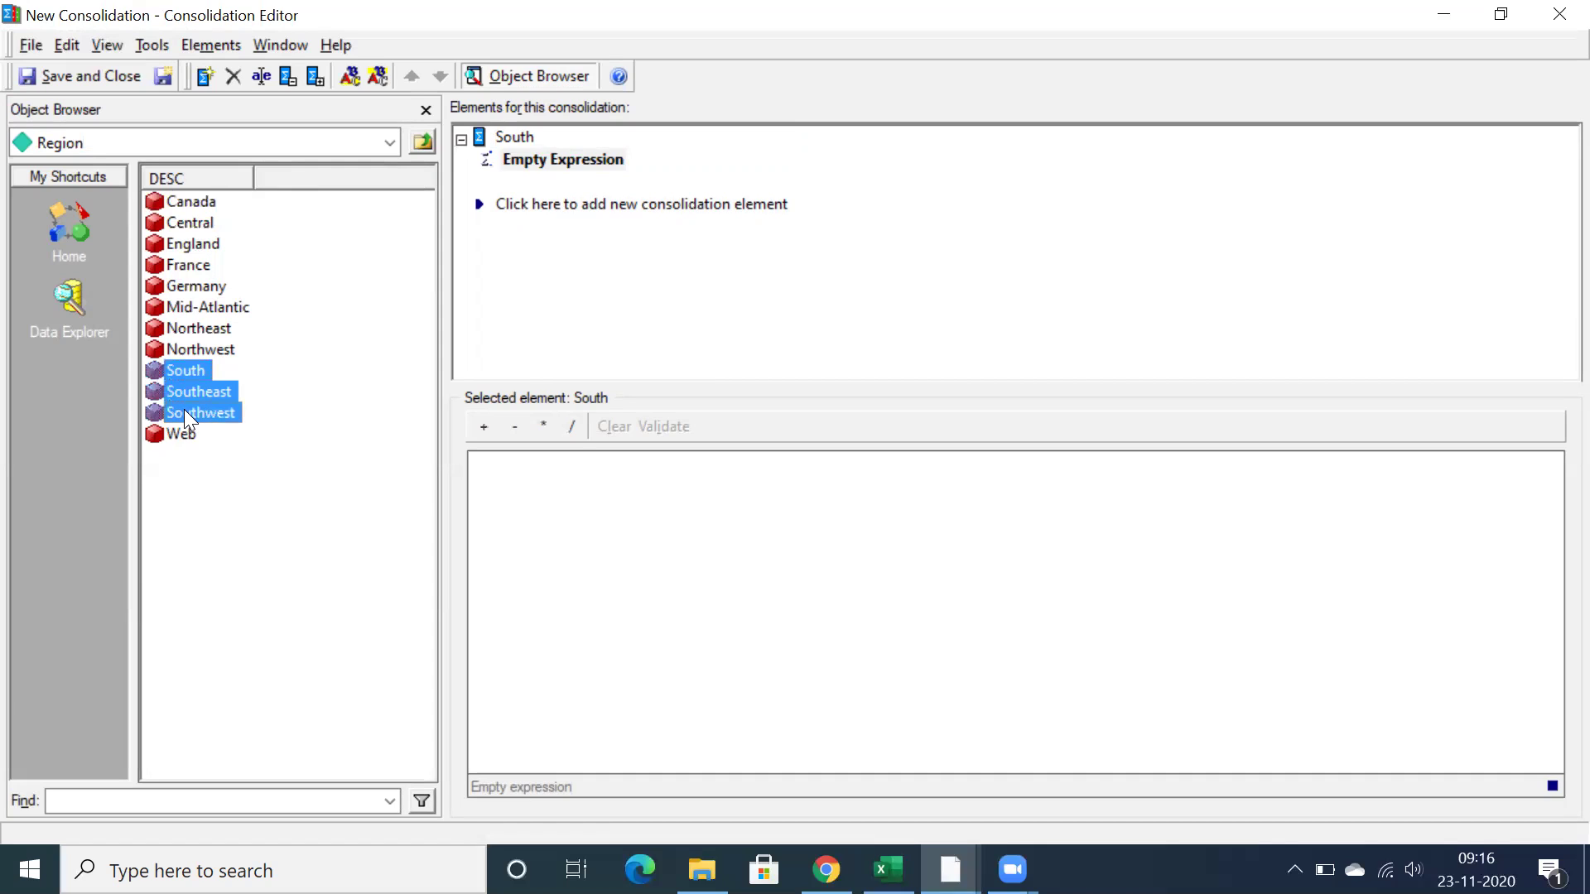
pyautogui.moveTo(187, 402); pyautogui.dragTo(579, 497)
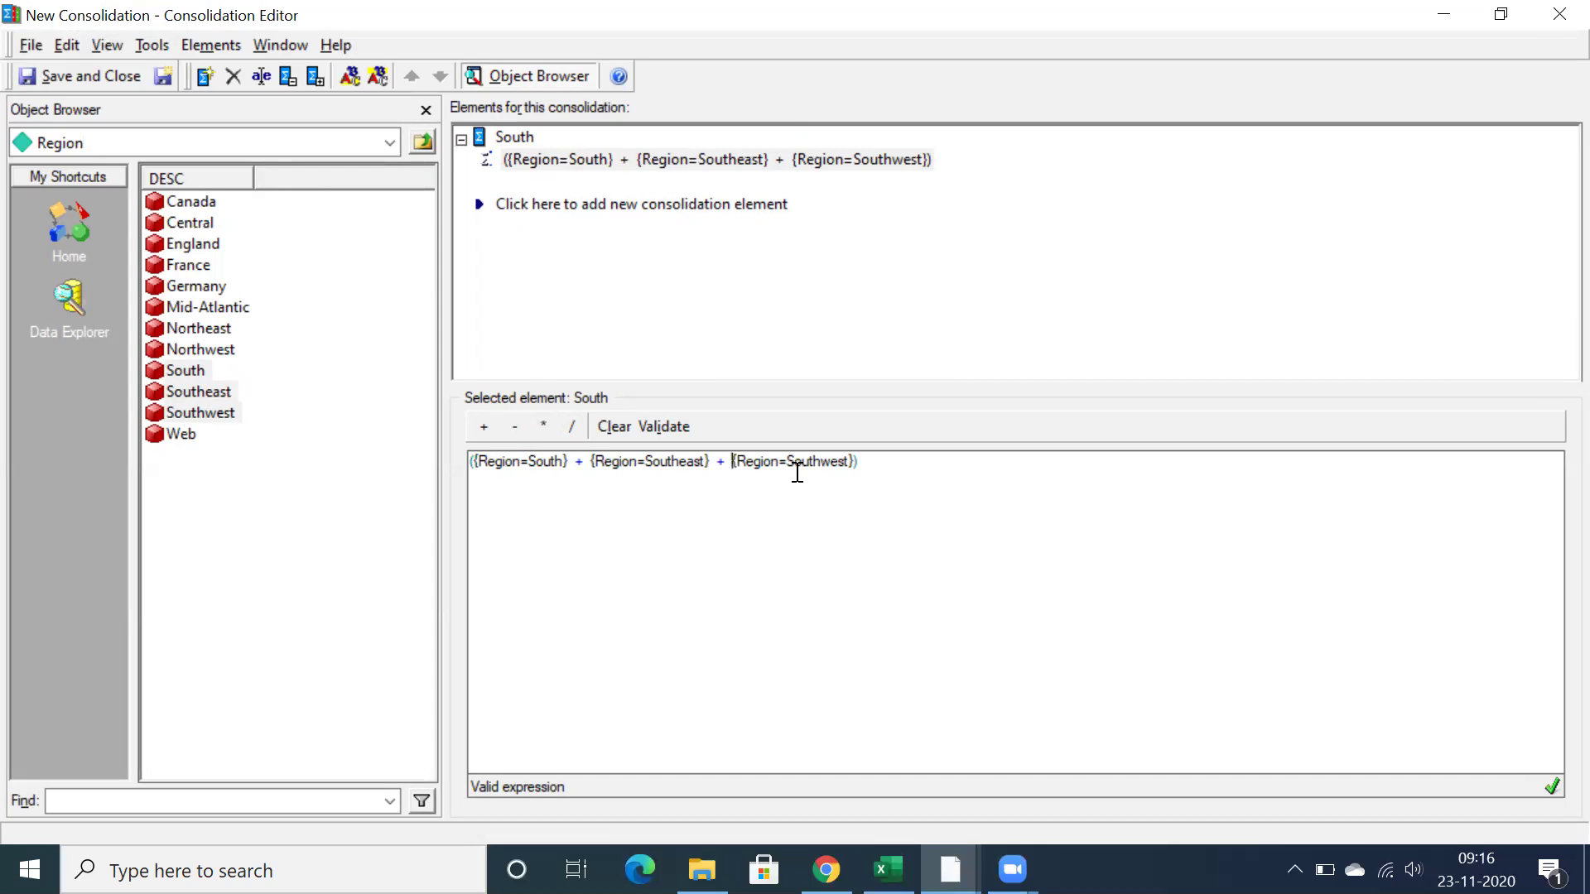
# - Add a consolidation element named North that sums the Northeast and Northwest regions
pyautogui.click(479, 207)
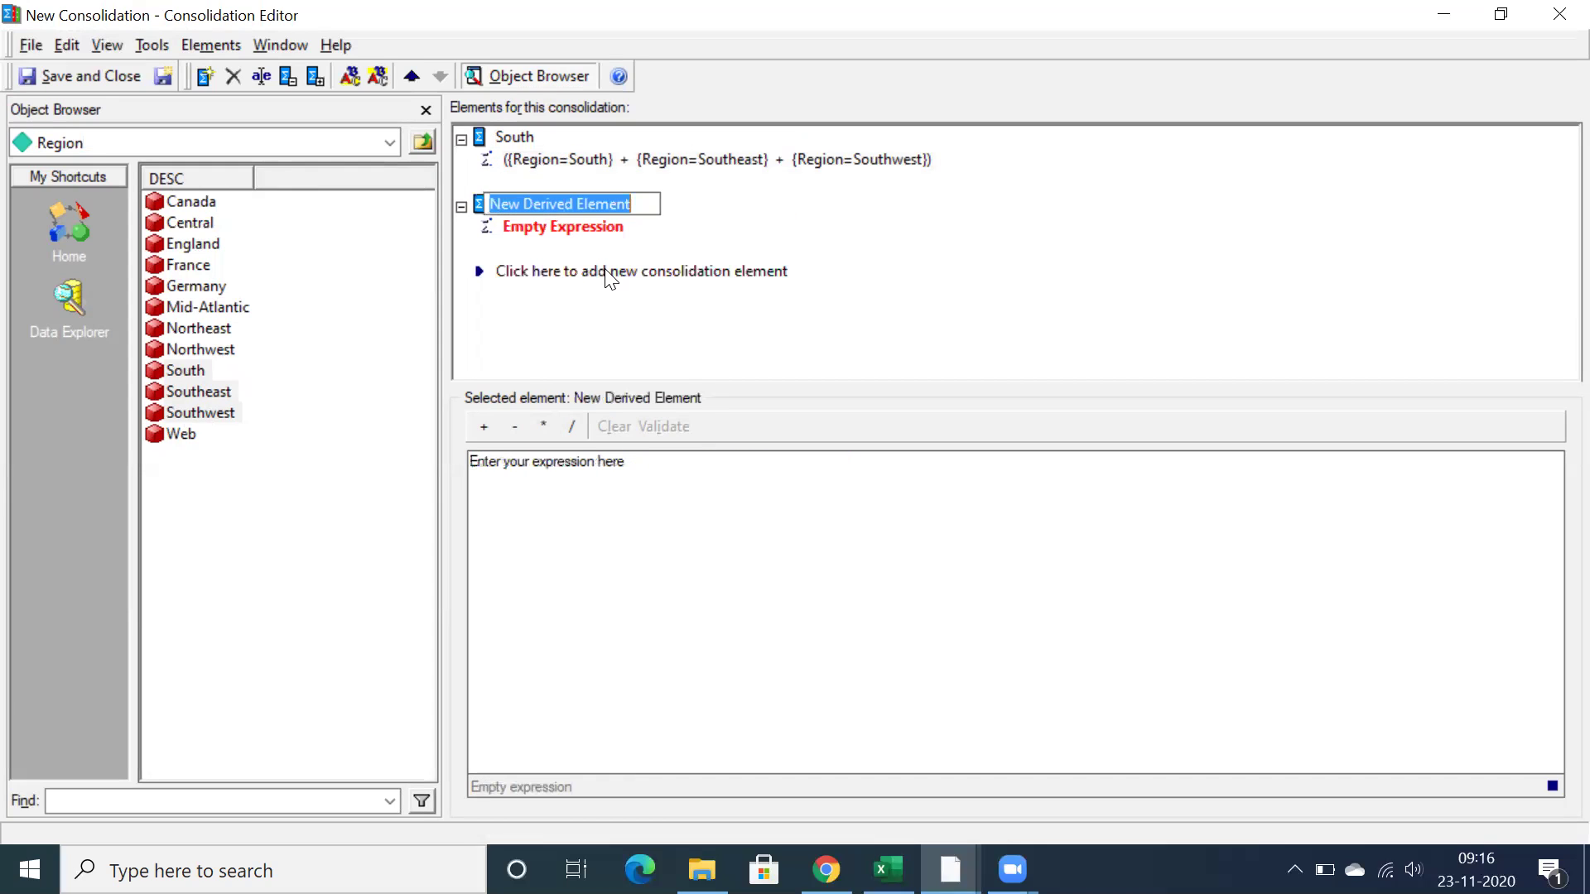
pyautogui.write('North')
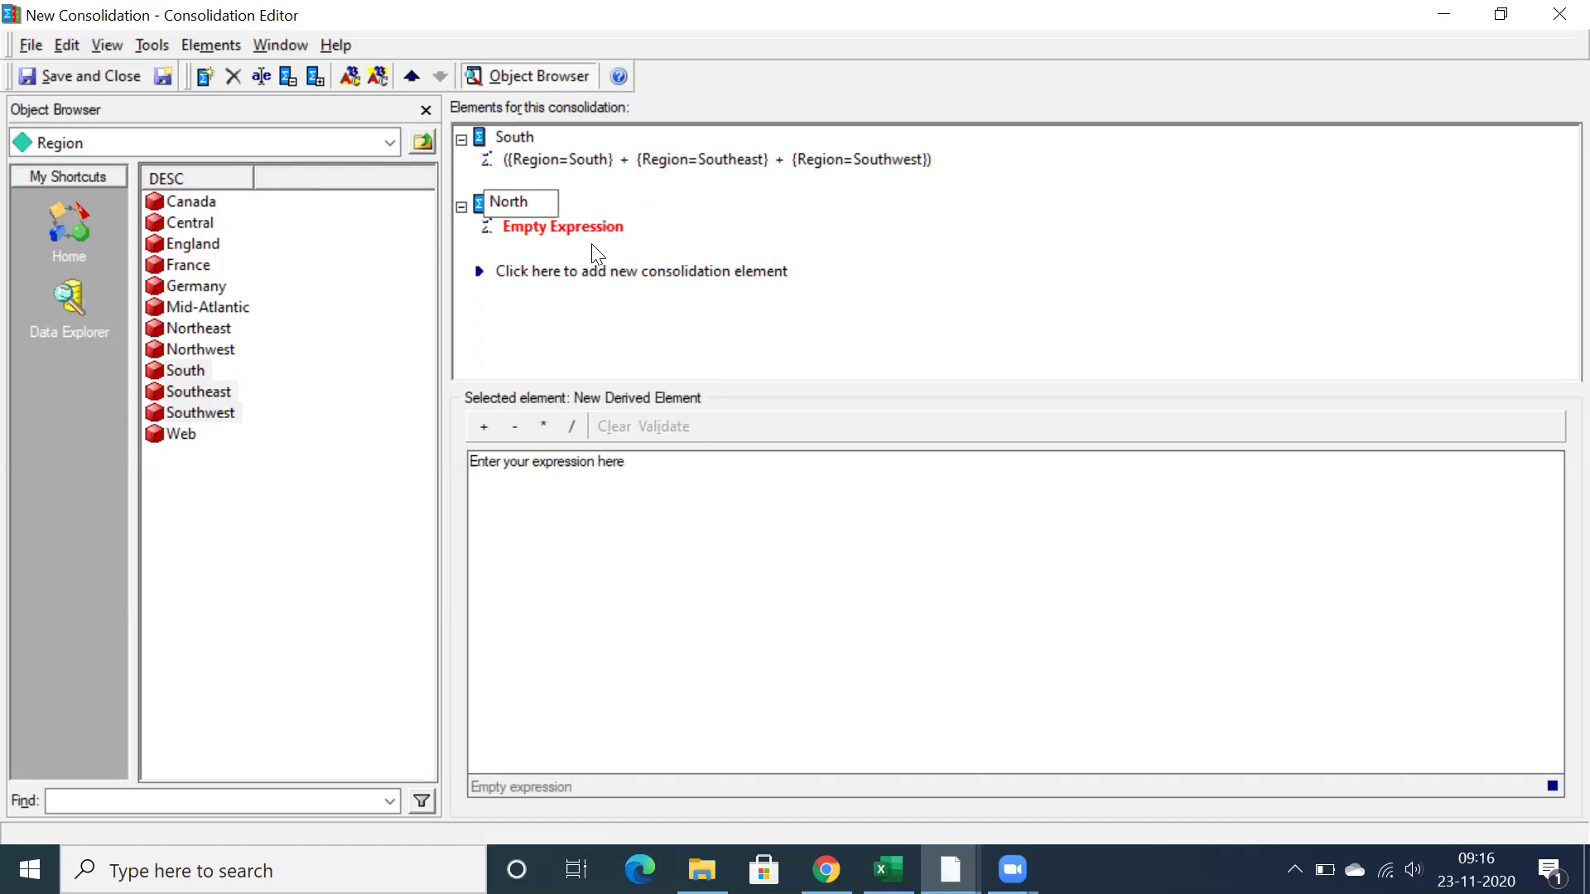
pyautogui.click(564, 233)
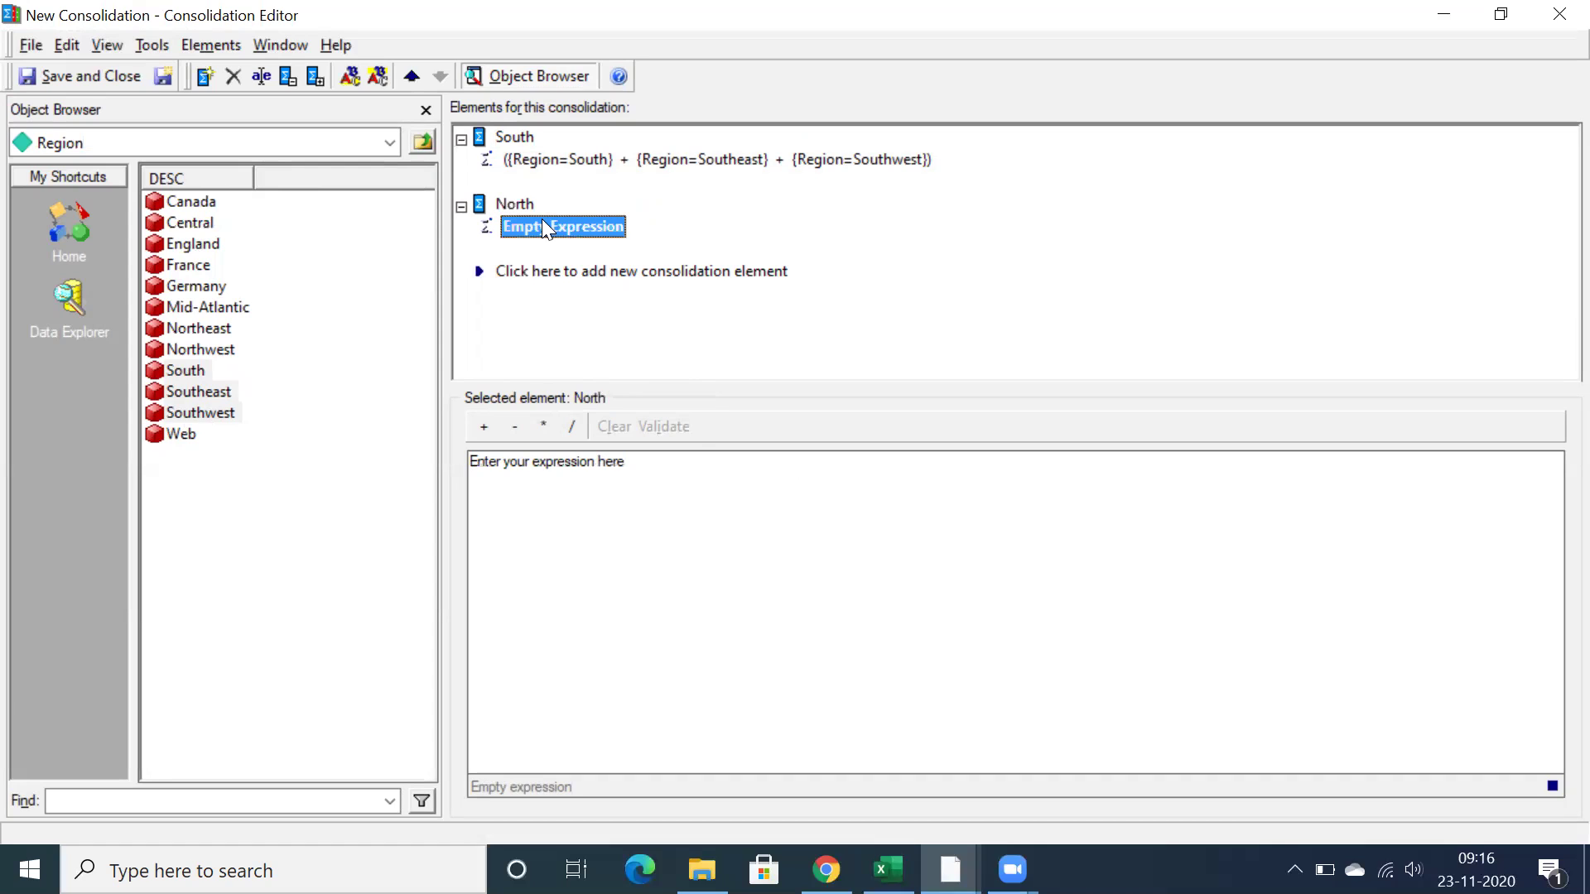
pyautogui.moveTo(214, 327); pyautogui.dragTo(580, 559)
pyautogui.moveTo(200, 347); pyautogui.dragTo(822, 542)
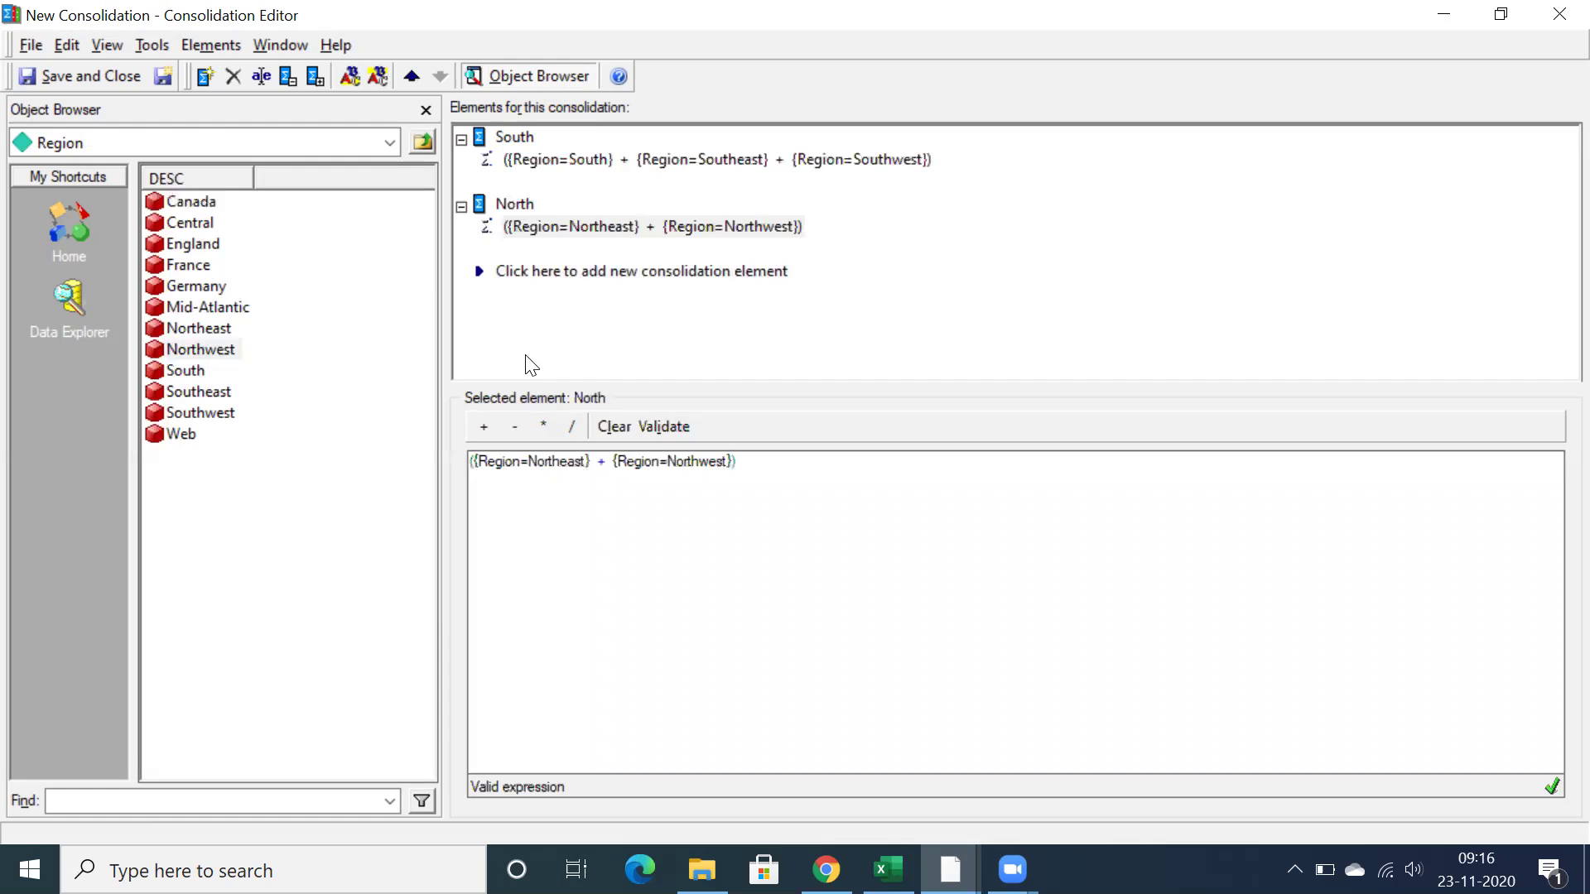
# - Add a consolidation element named Other that sums the Central, Mid-Atlantic and Web regions
pyautogui.click(480, 273)
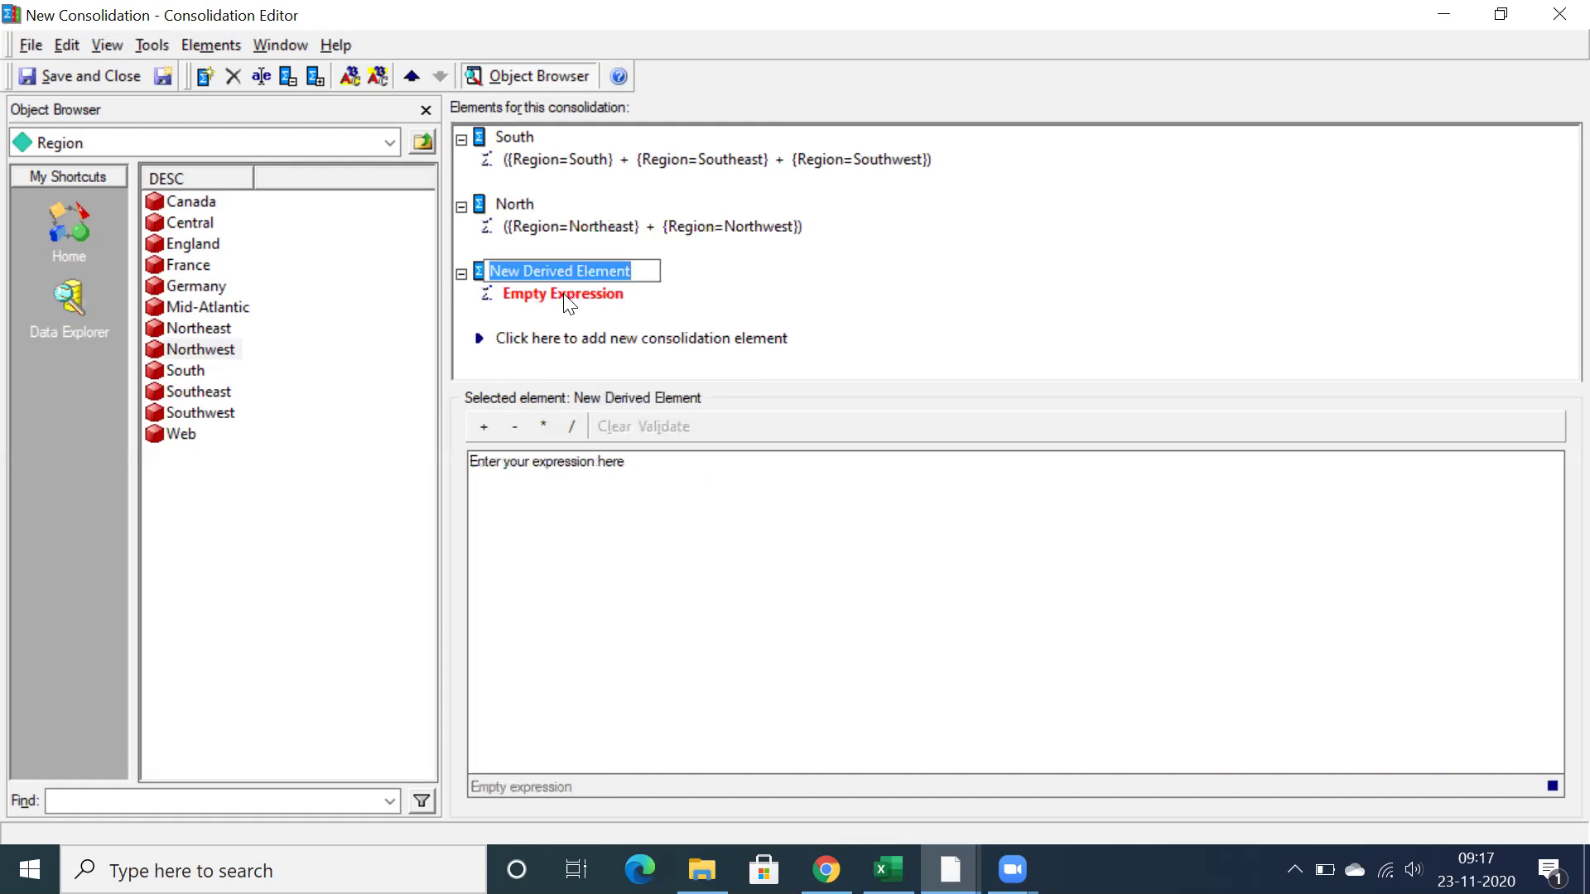
pyautogui.write('Other')
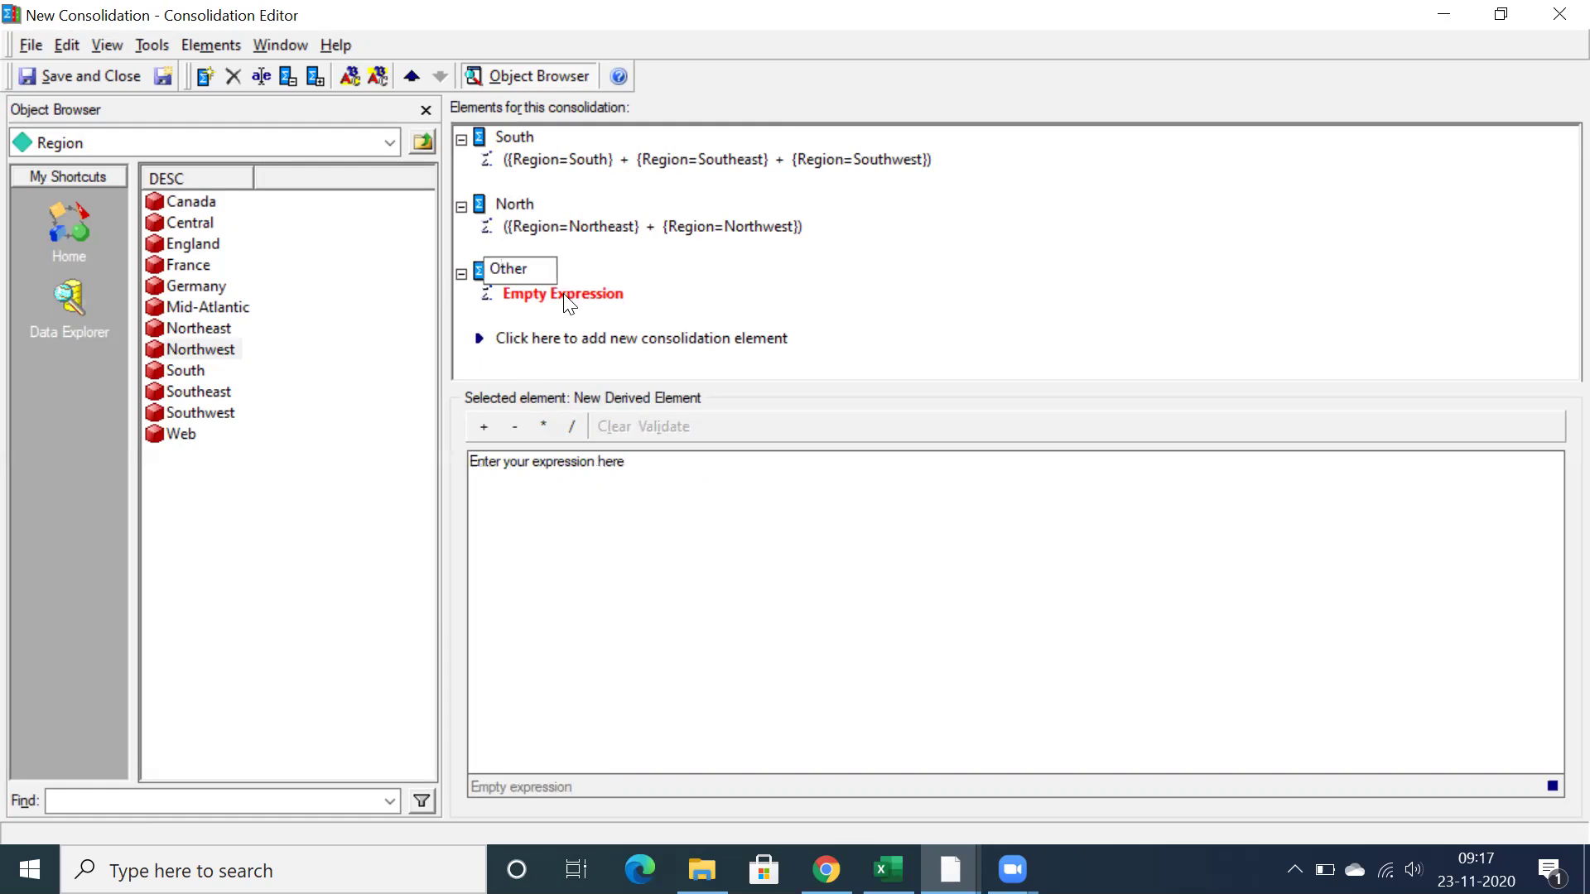
pyautogui.click(561, 295)
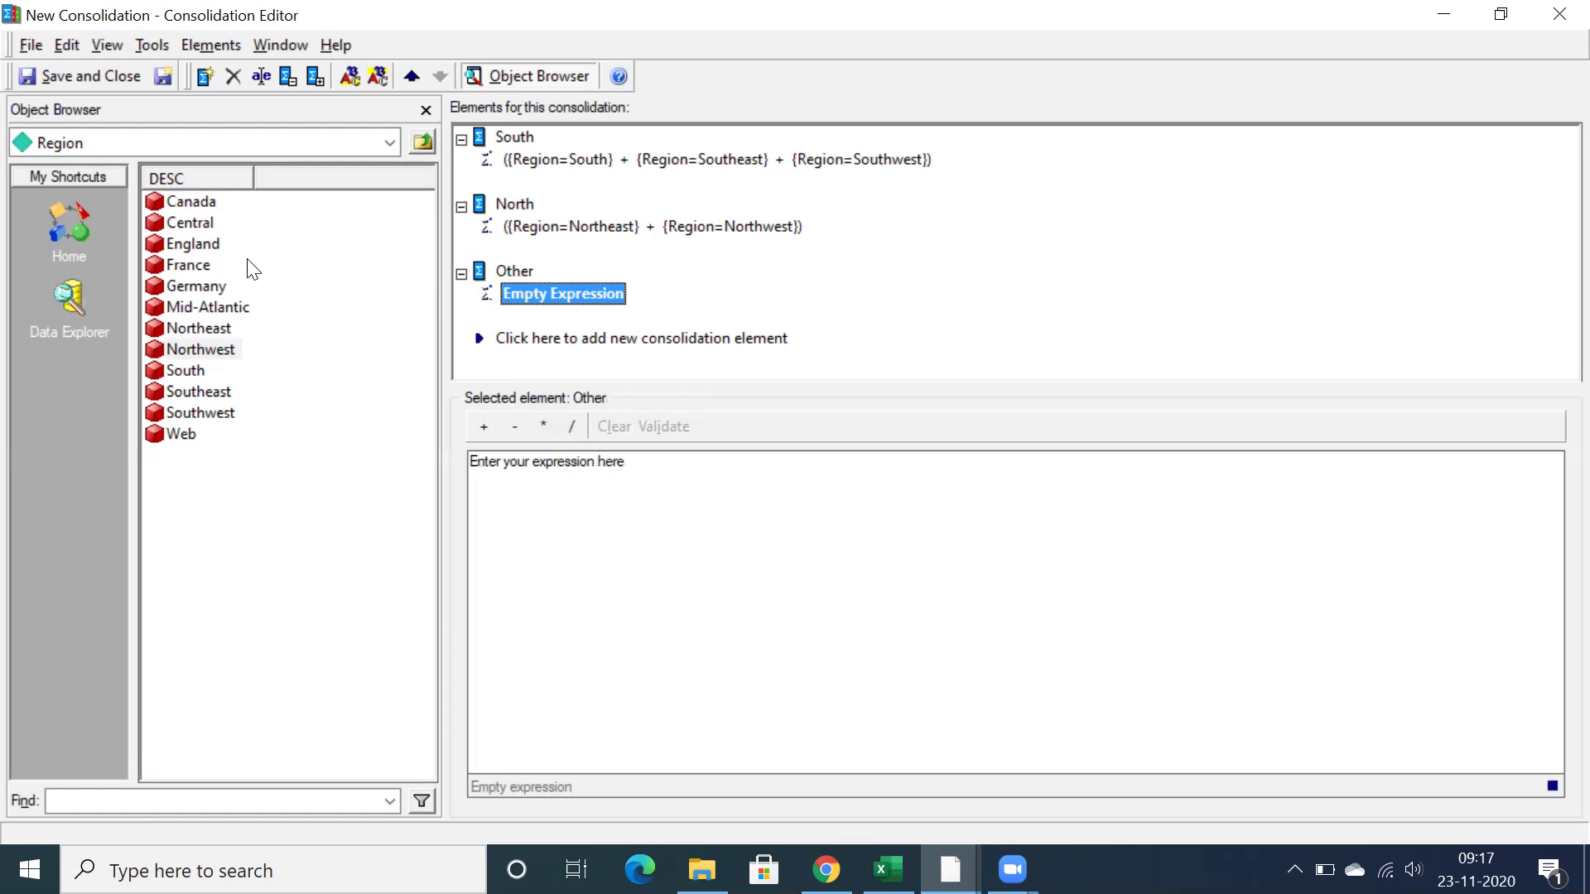
pyautogui.moveTo(183, 224); pyautogui.dragTo(623, 597)
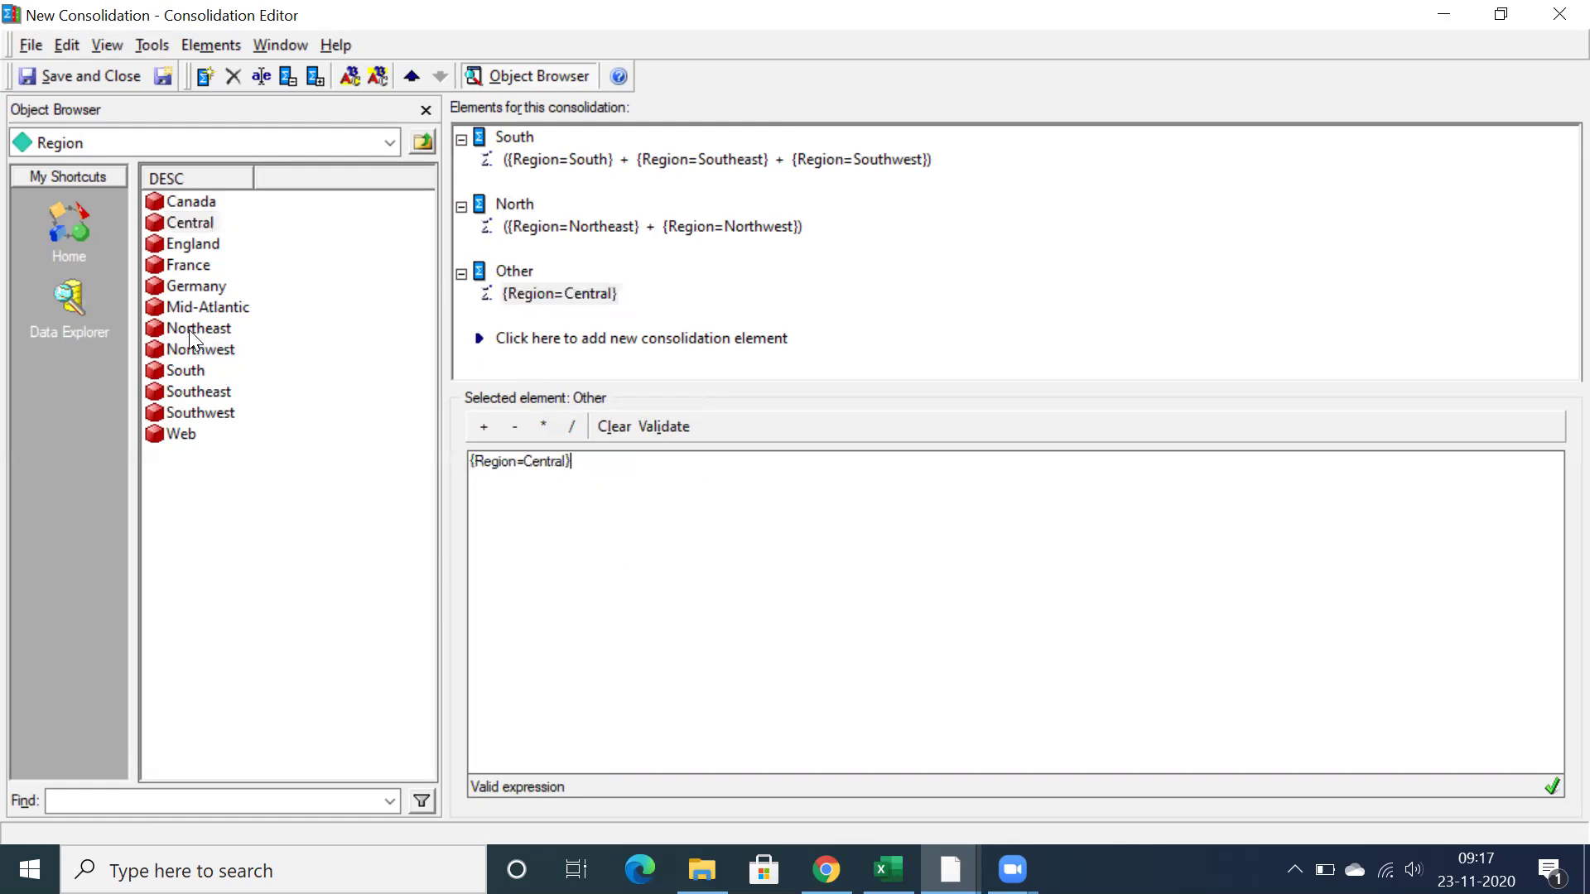
pyautogui.moveTo(193, 307); pyautogui.dragTo(774, 491)
pyautogui.moveTo(183, 435); pyautogui.dragTo(936, 540)
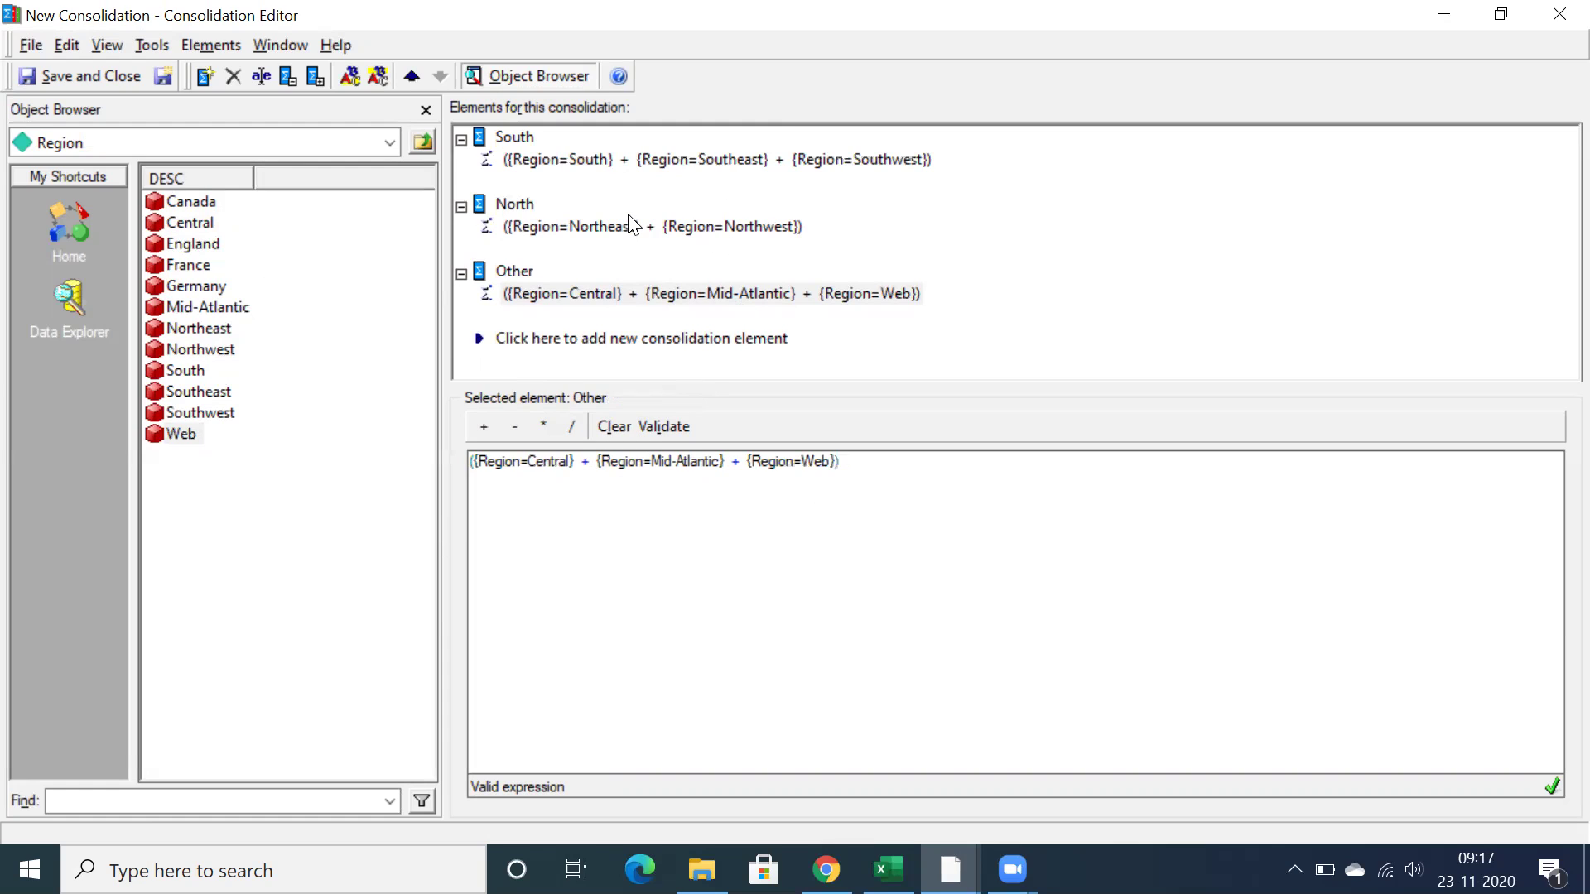
# - Save the consolidation as Region Group in the Consolidations folder and close the editor
pyautogui.click(78, 73)
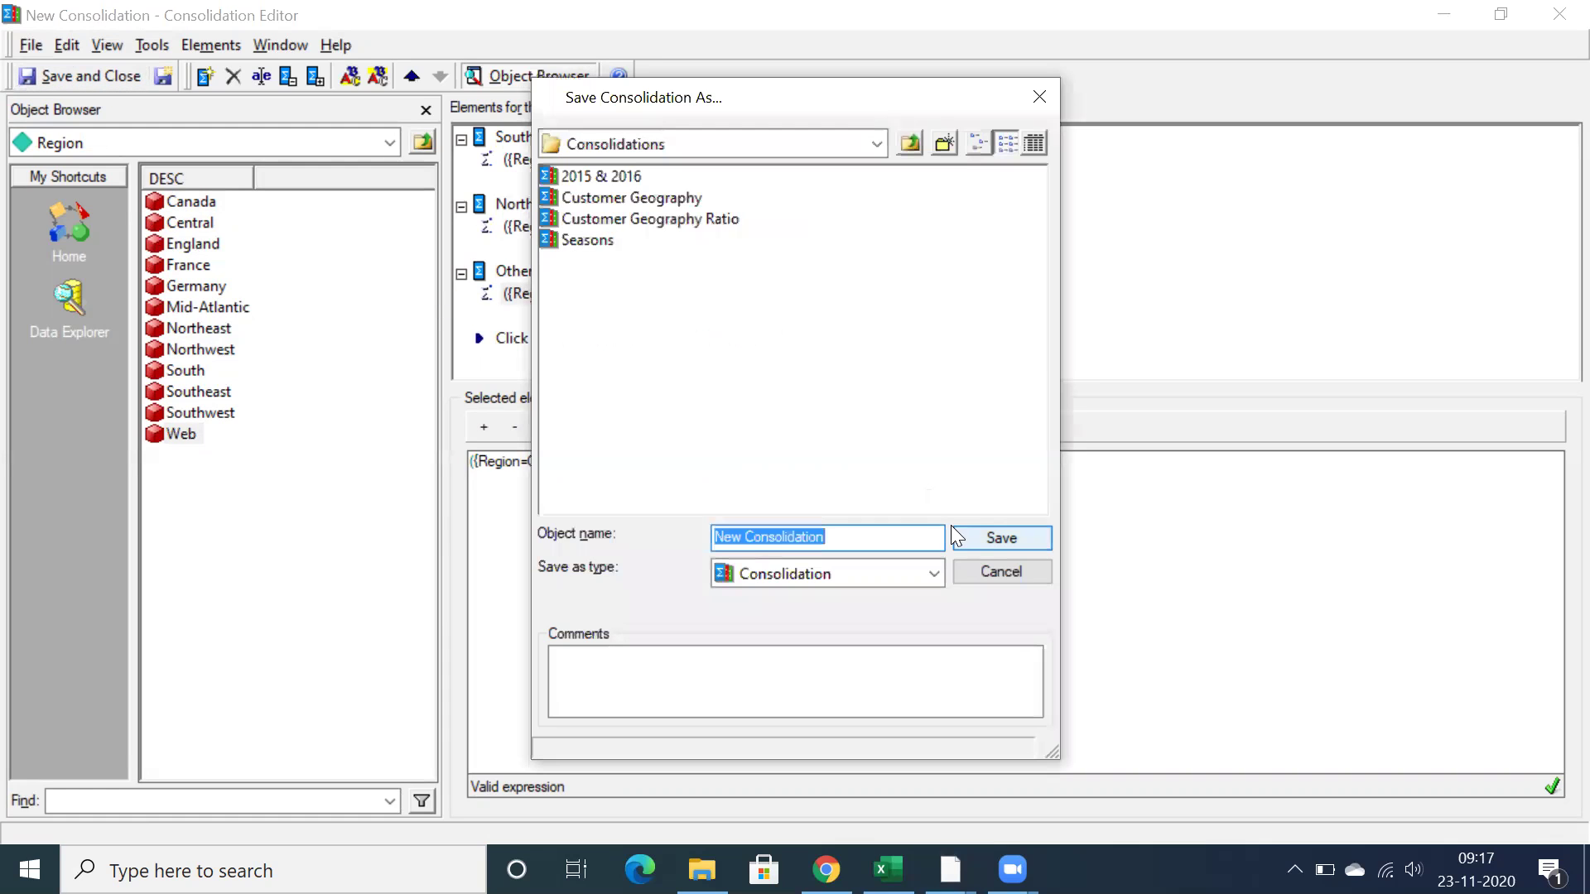
pyautogui.write('Region Group')
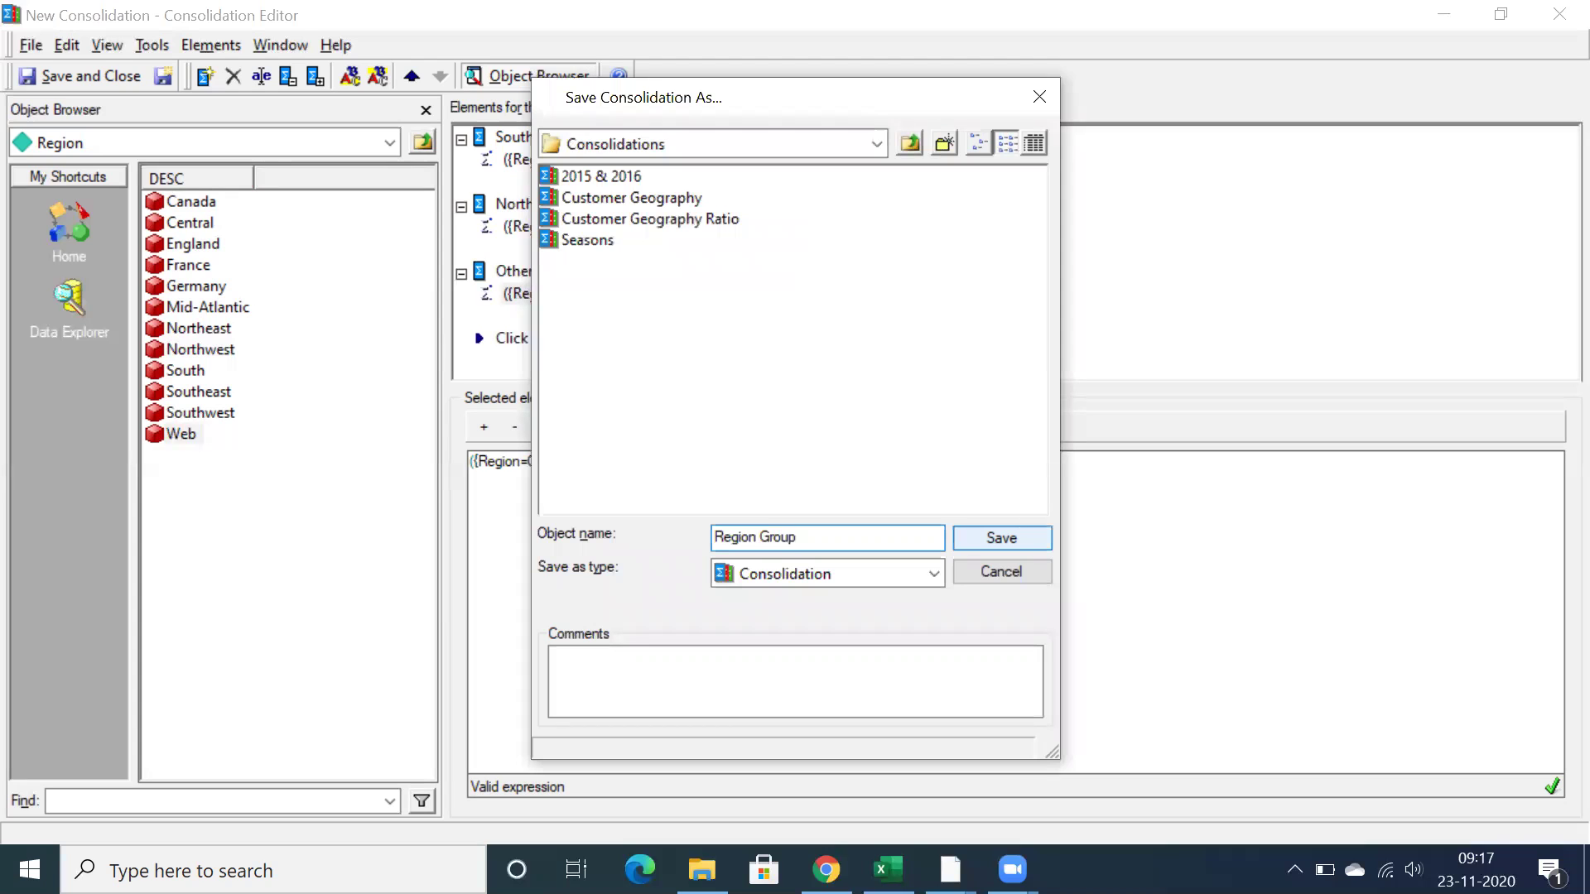
pyautogui.click(1005, 537)
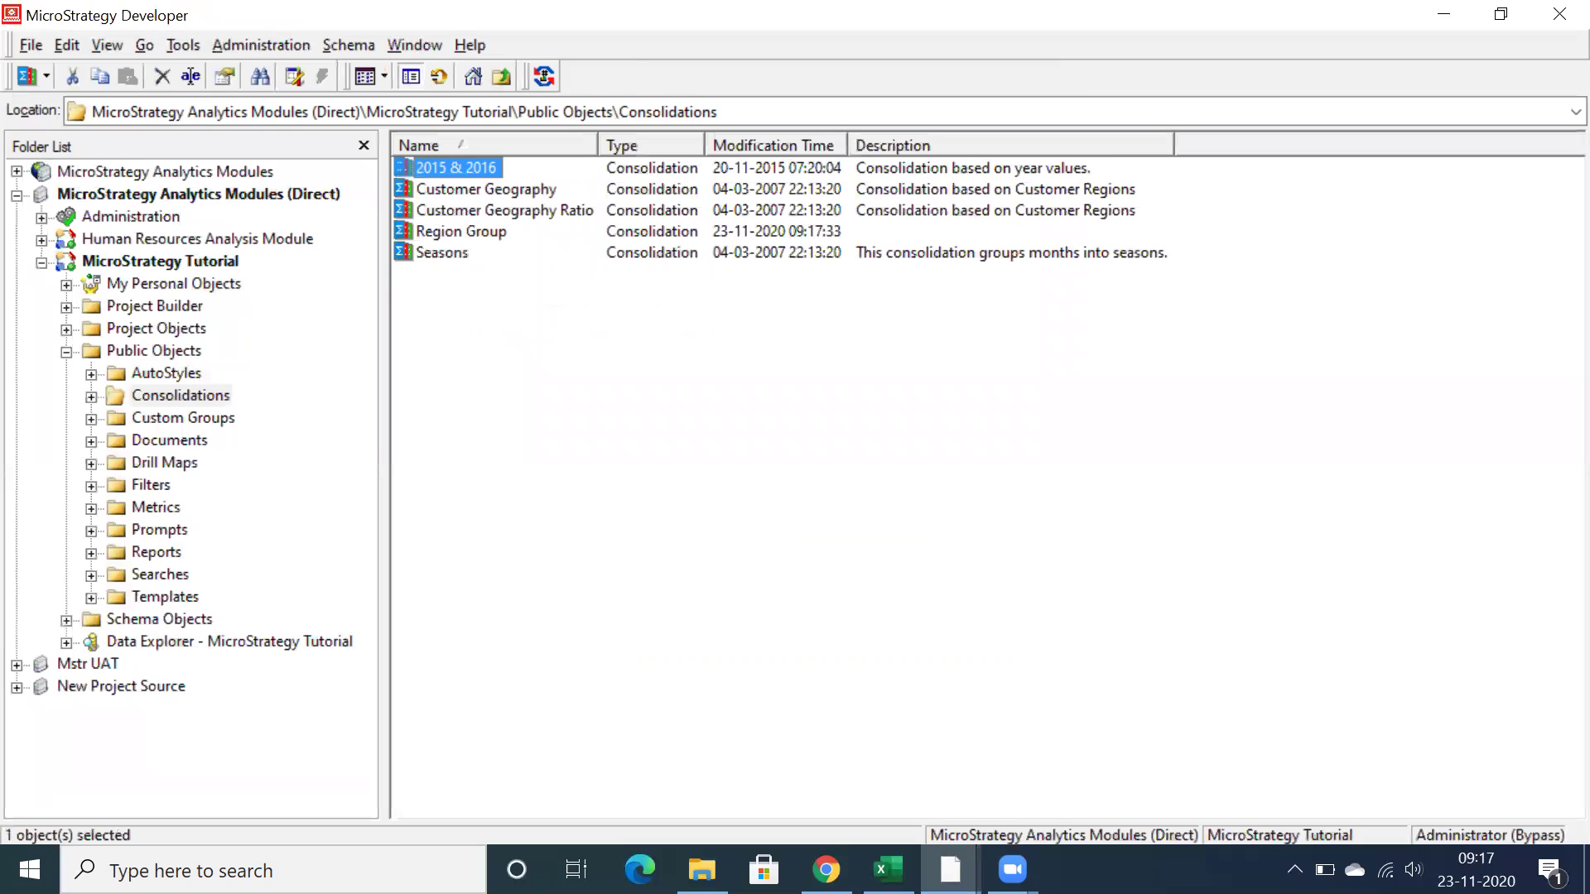
# - Return to the New Report (1) window and add the Region Group consolidation ahead of Region in the grid, re-executing the report
pyautogui.click(950, 870)
pyautogui.click(1023, 796)
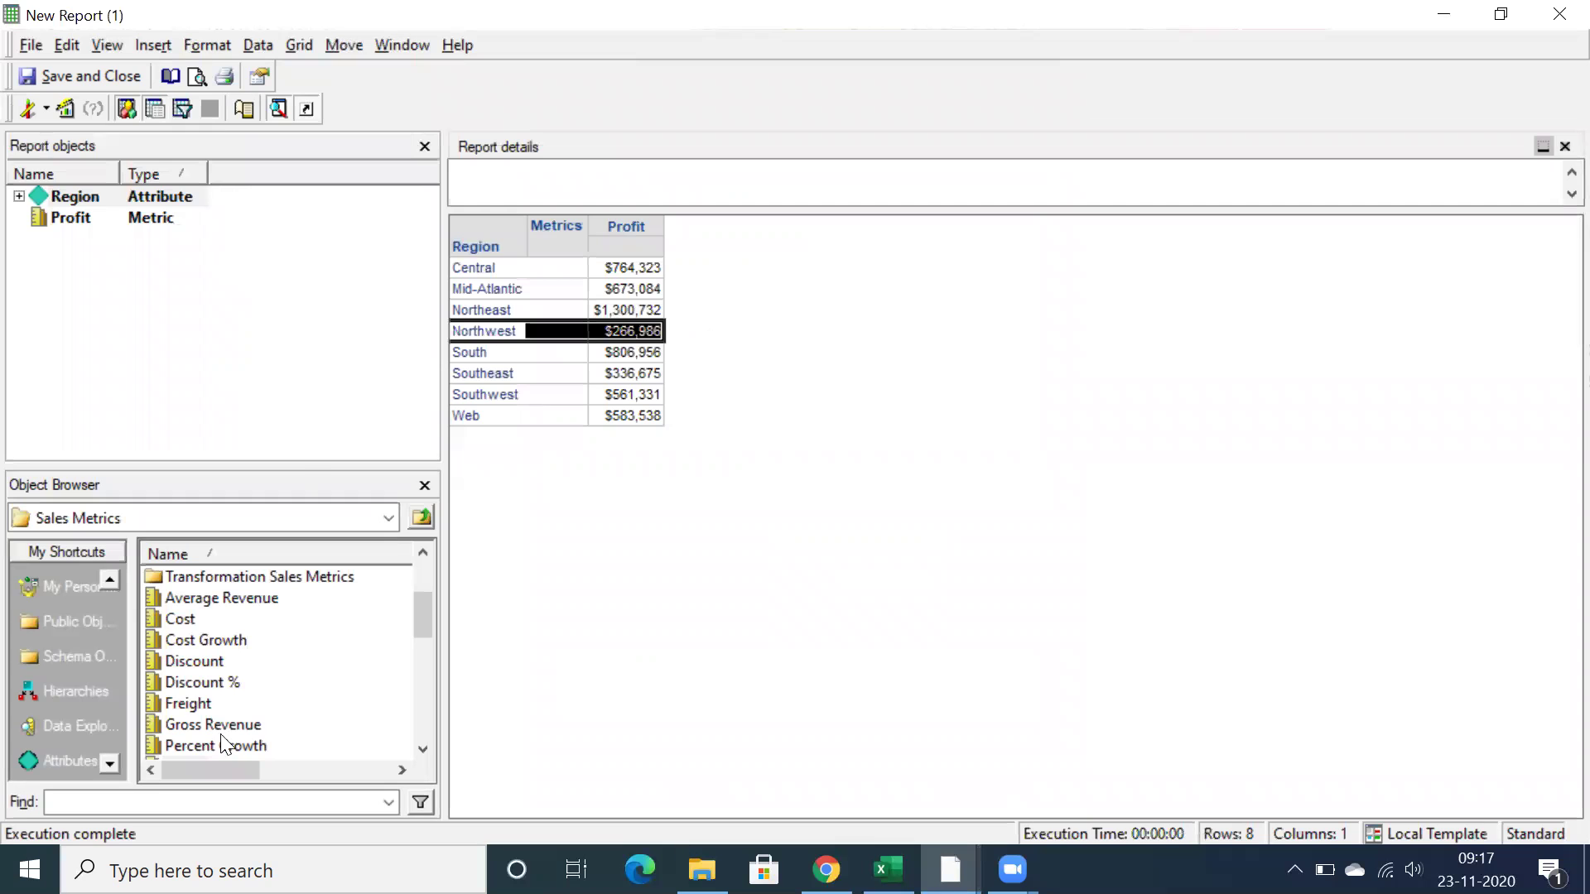
pyautogui.click(68, 629)
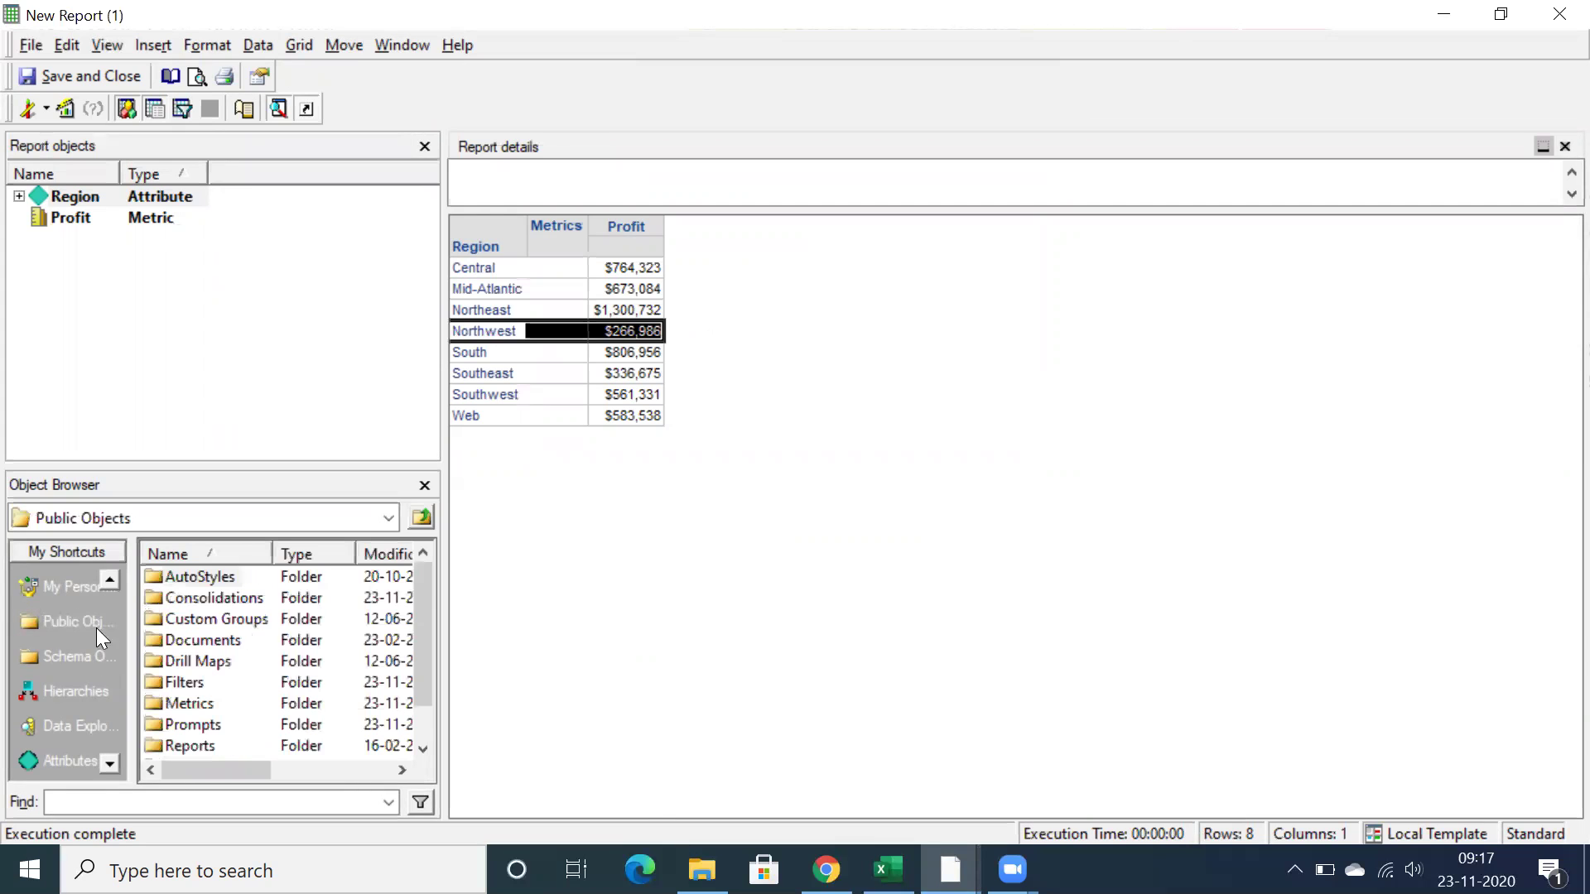
pyautogui.doubleClick(193, 591)
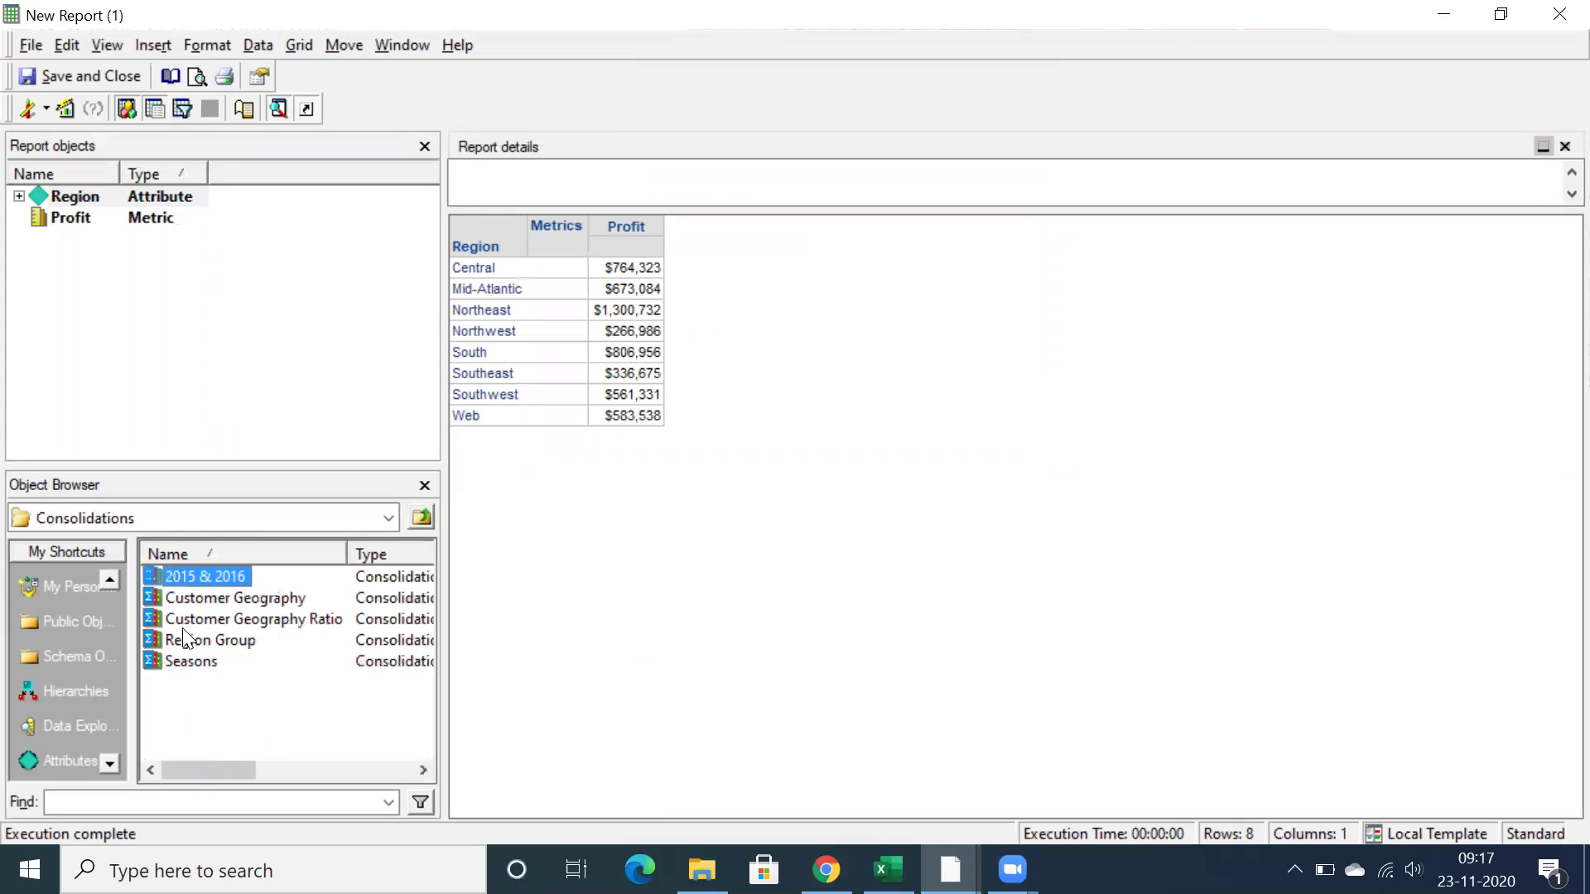
pyautogui.moveTo(177, 642); pyautogui.dragTo(474, 354)
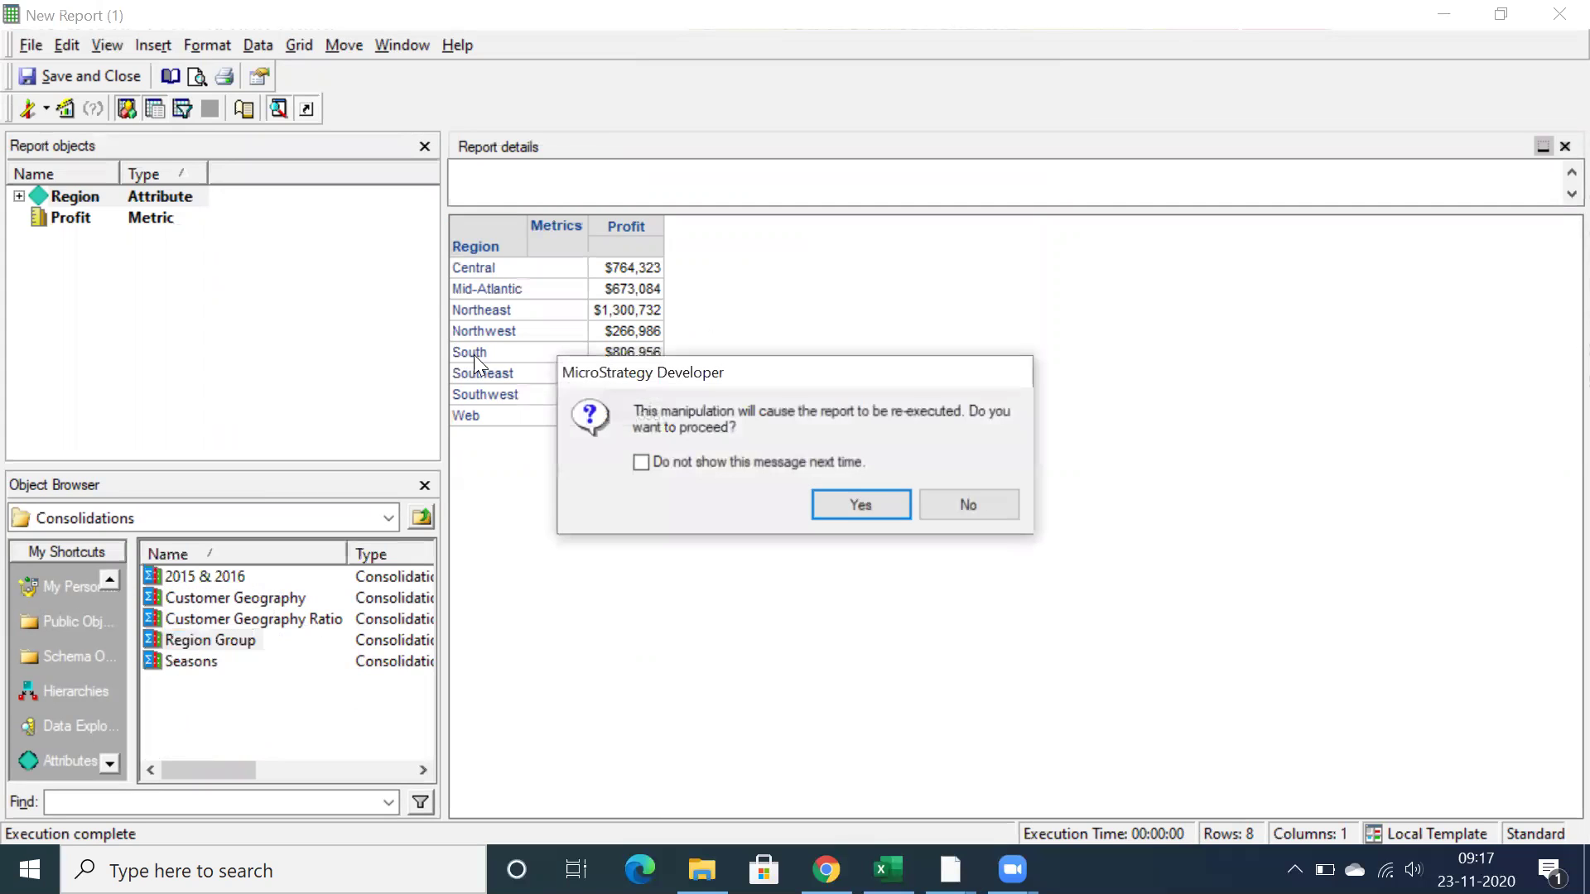
pyautogui.click(891, 515)
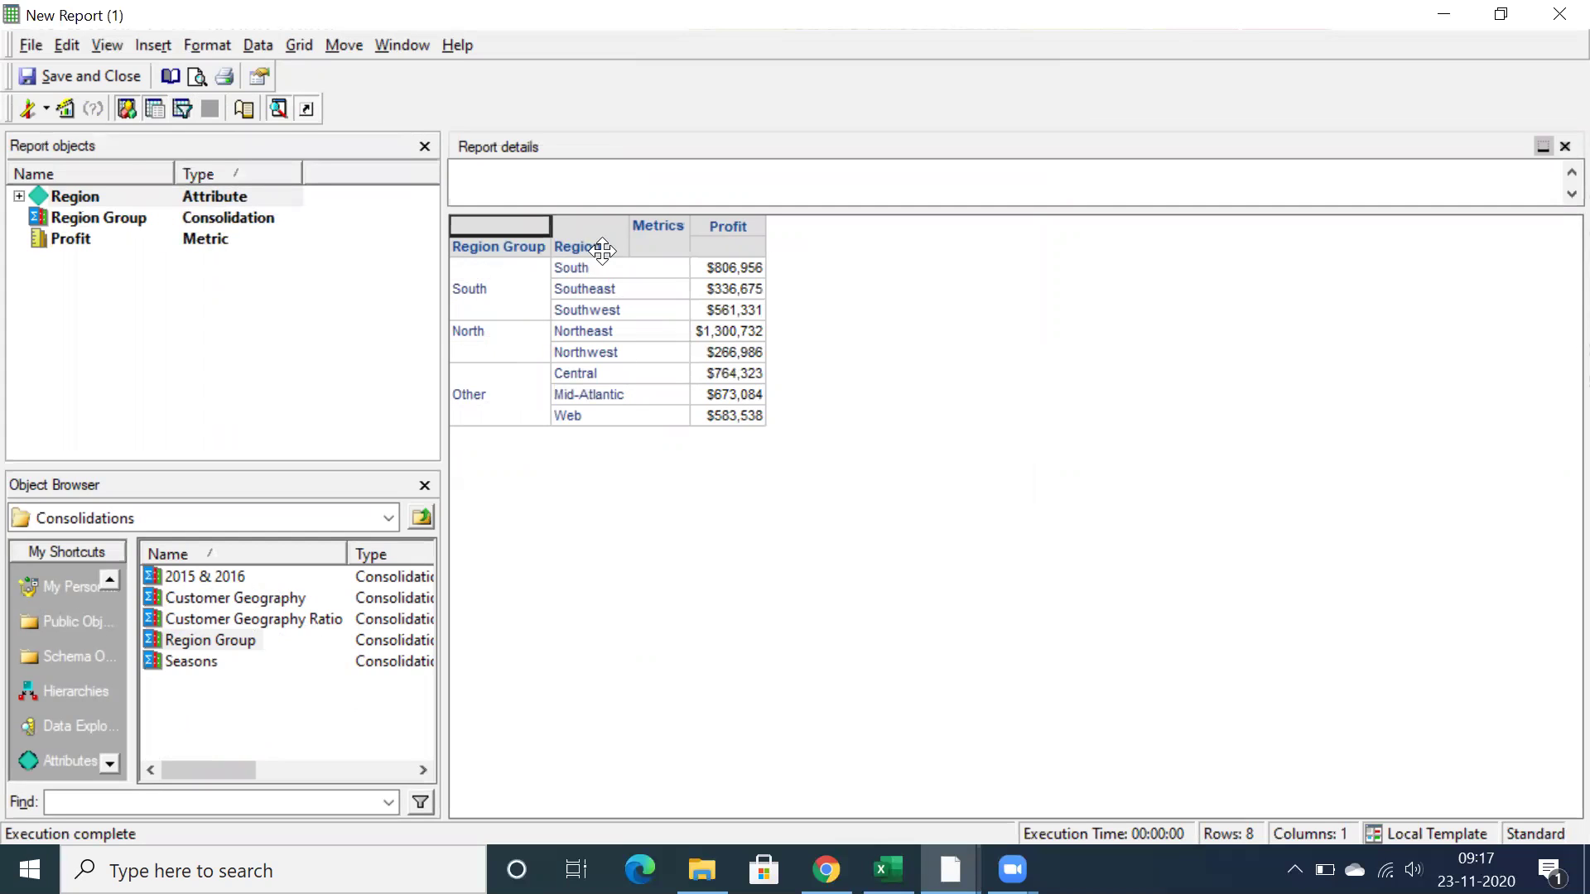
# - Take Region off the report grid to examine the South, North and Other profit rows, and put Region back on the grid
pyautogui.moveTo(602, 250)
pyautogui.mouseDown()
pyautogui.moveTo(563, 225)
pyautogui.moveTo(127, 450)
pyautogui.moveTo(120, 402)
pyautogui.mouseUp()
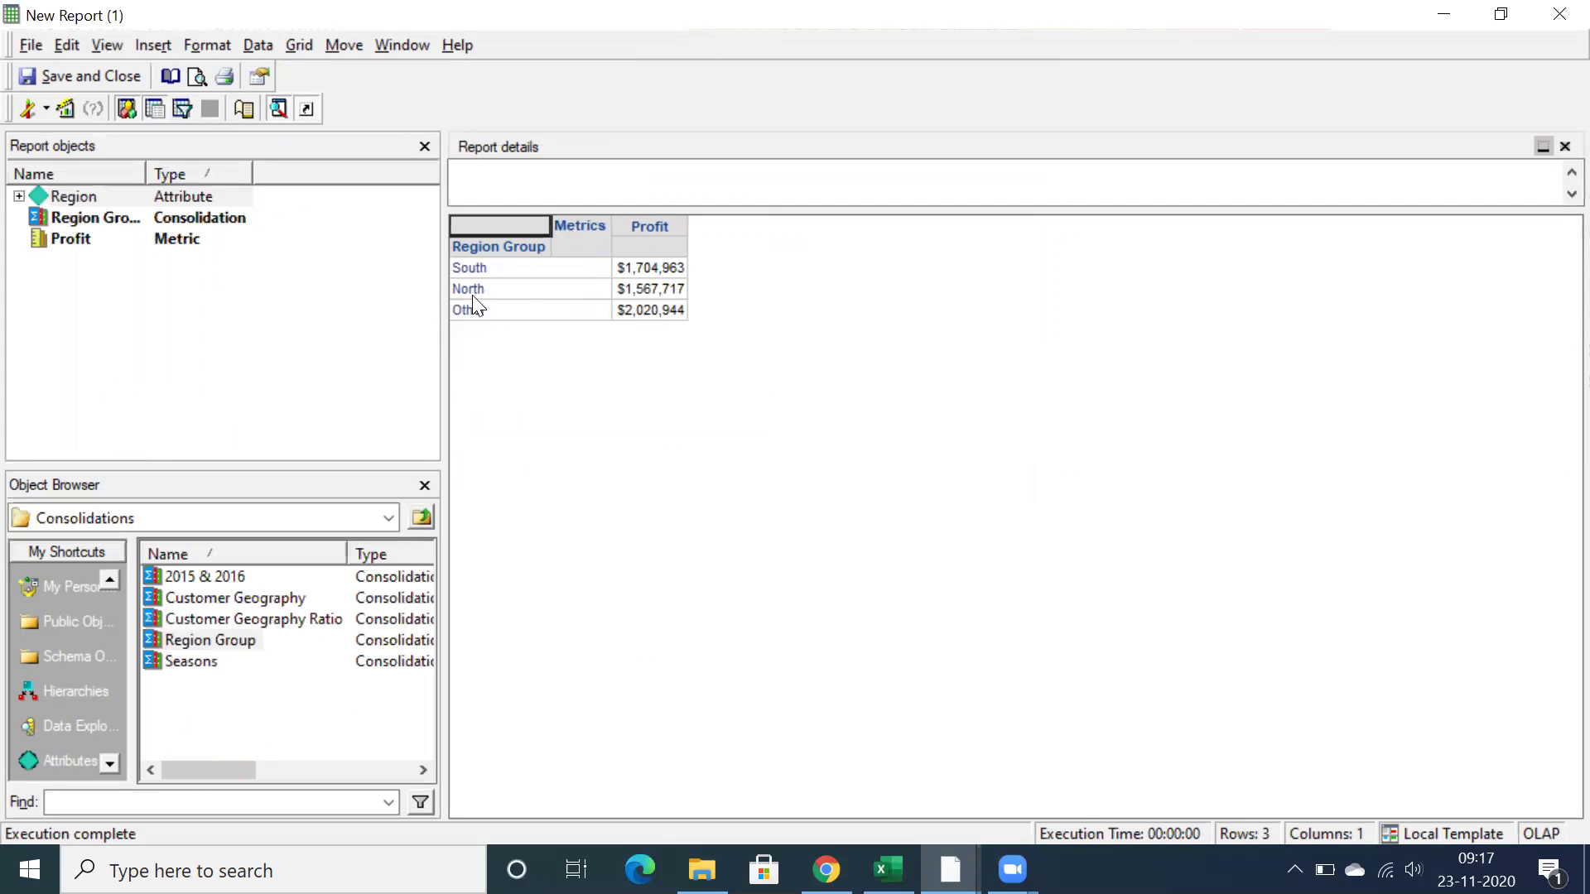
pyautogui.click(467, 265)
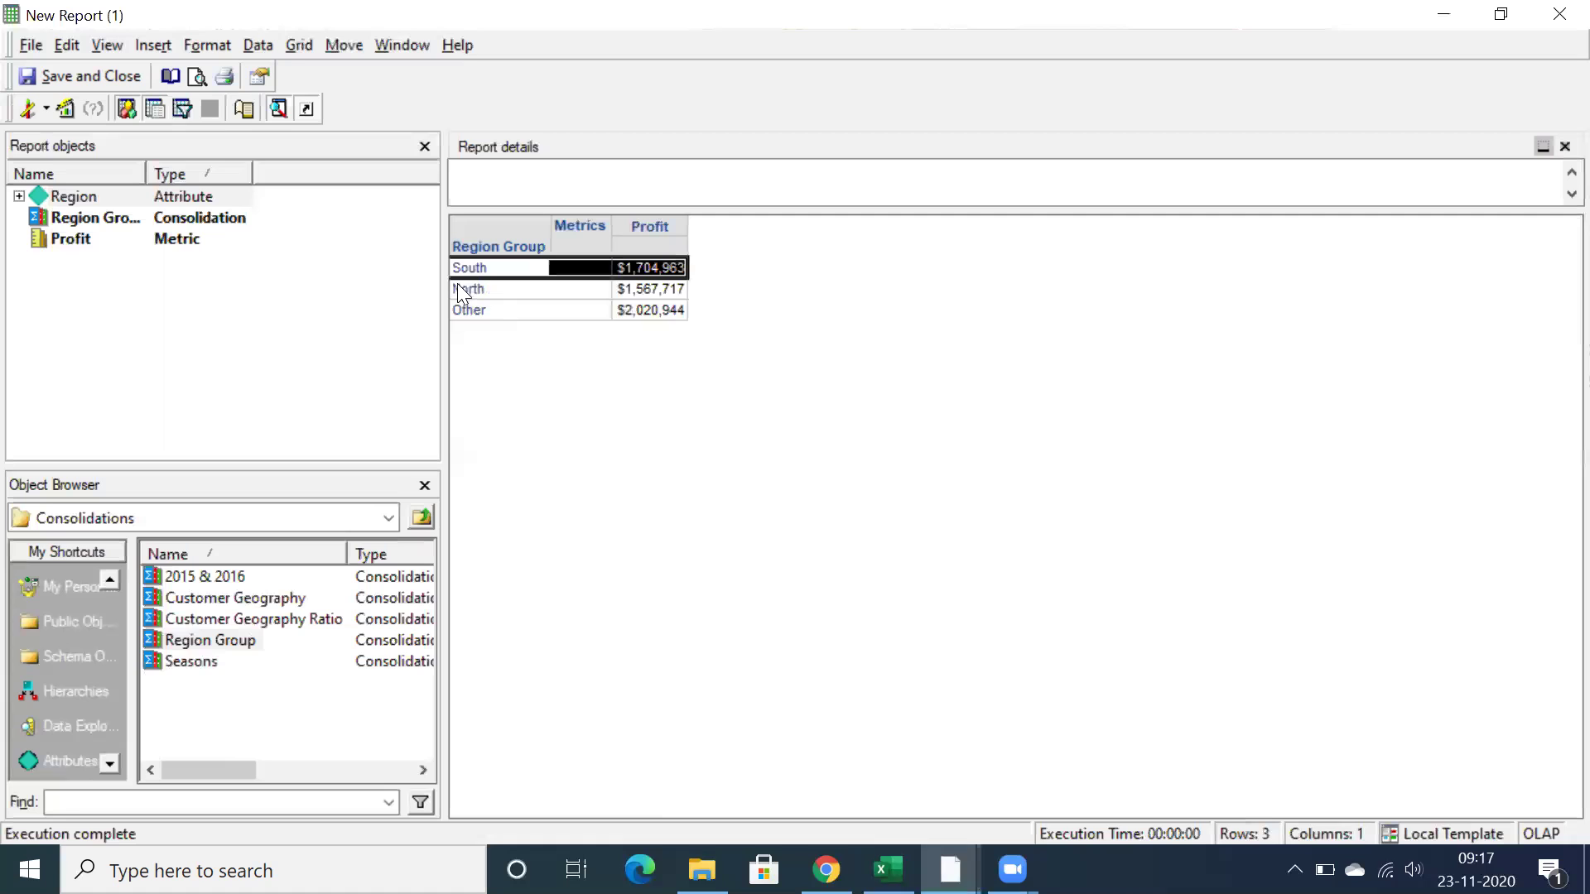
pyautogui.click(455, 288)
pyautogui.click(462, 311)
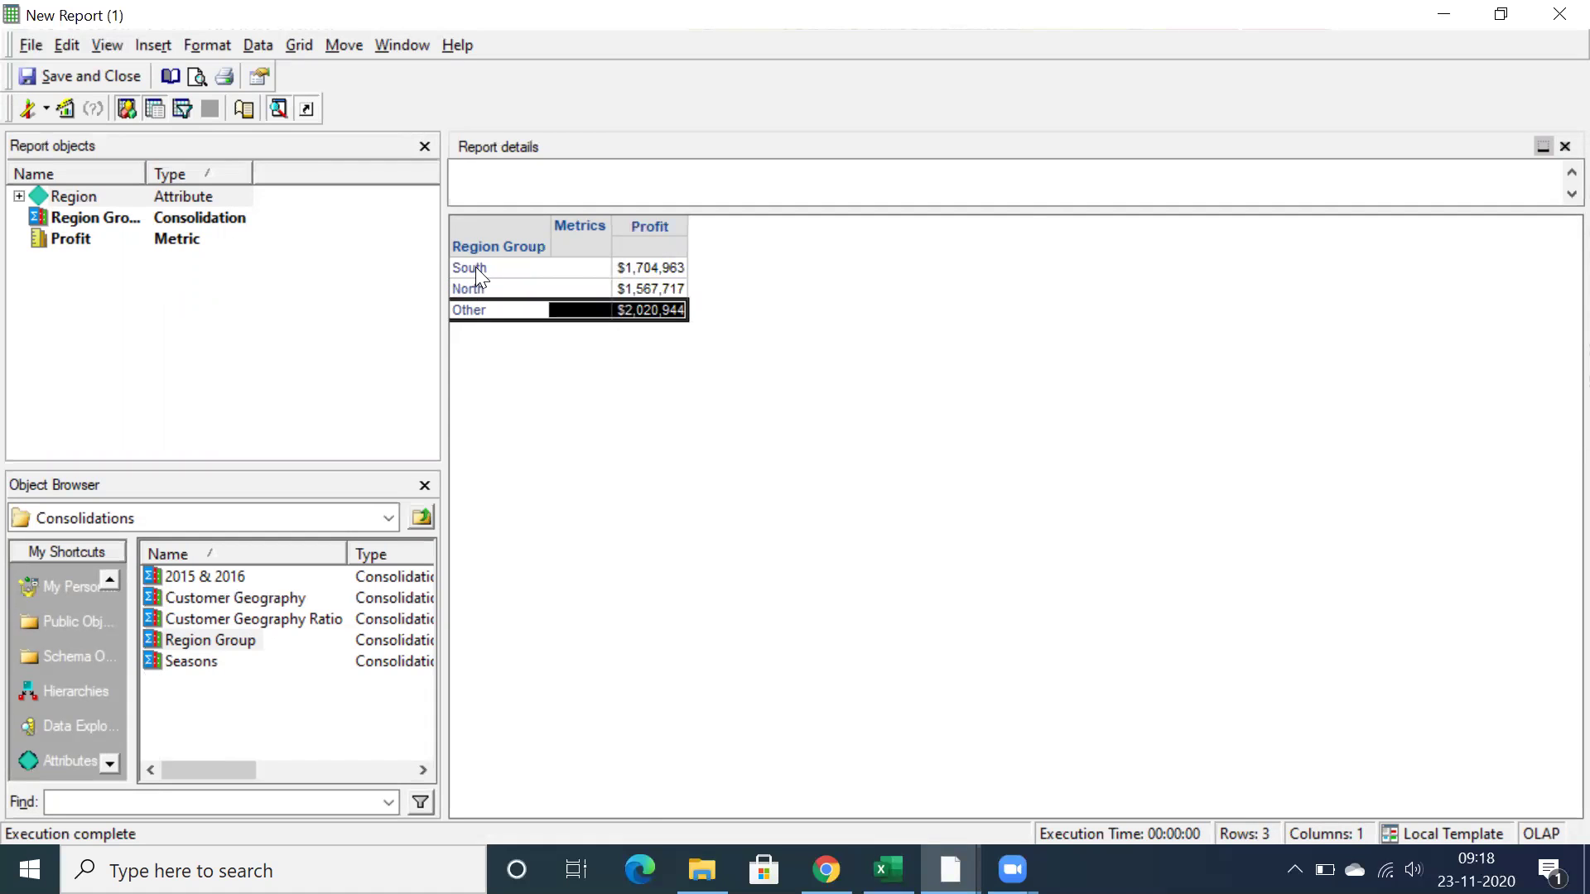
pyautogui.doubleClick(69, 190)
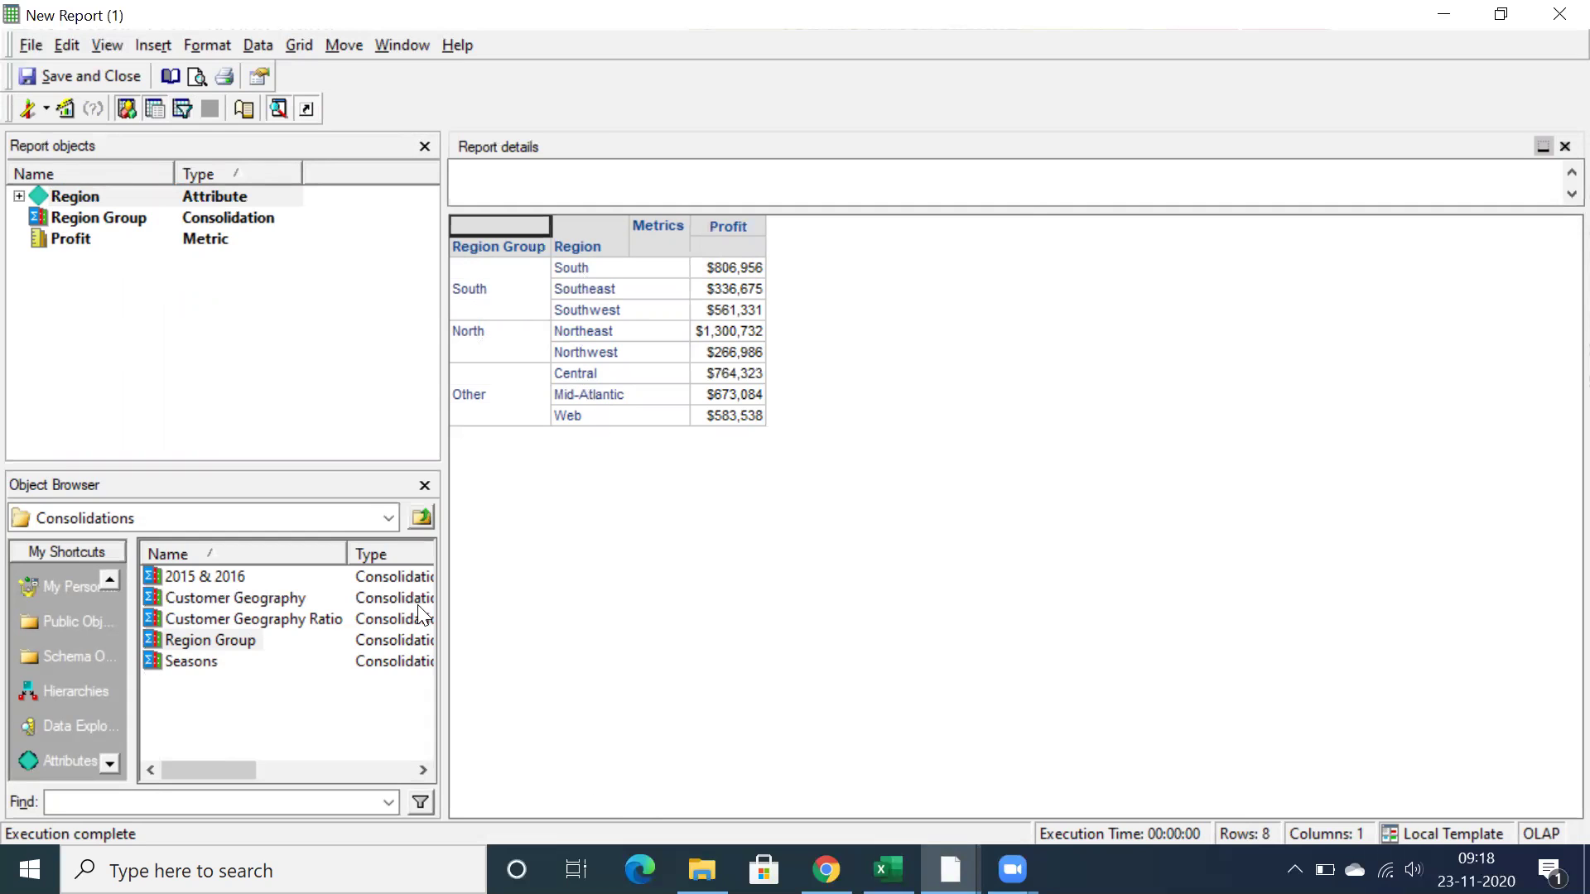
pyautogui.hotkey('alt', 'Tab')
pyautogui.click(107, 383)
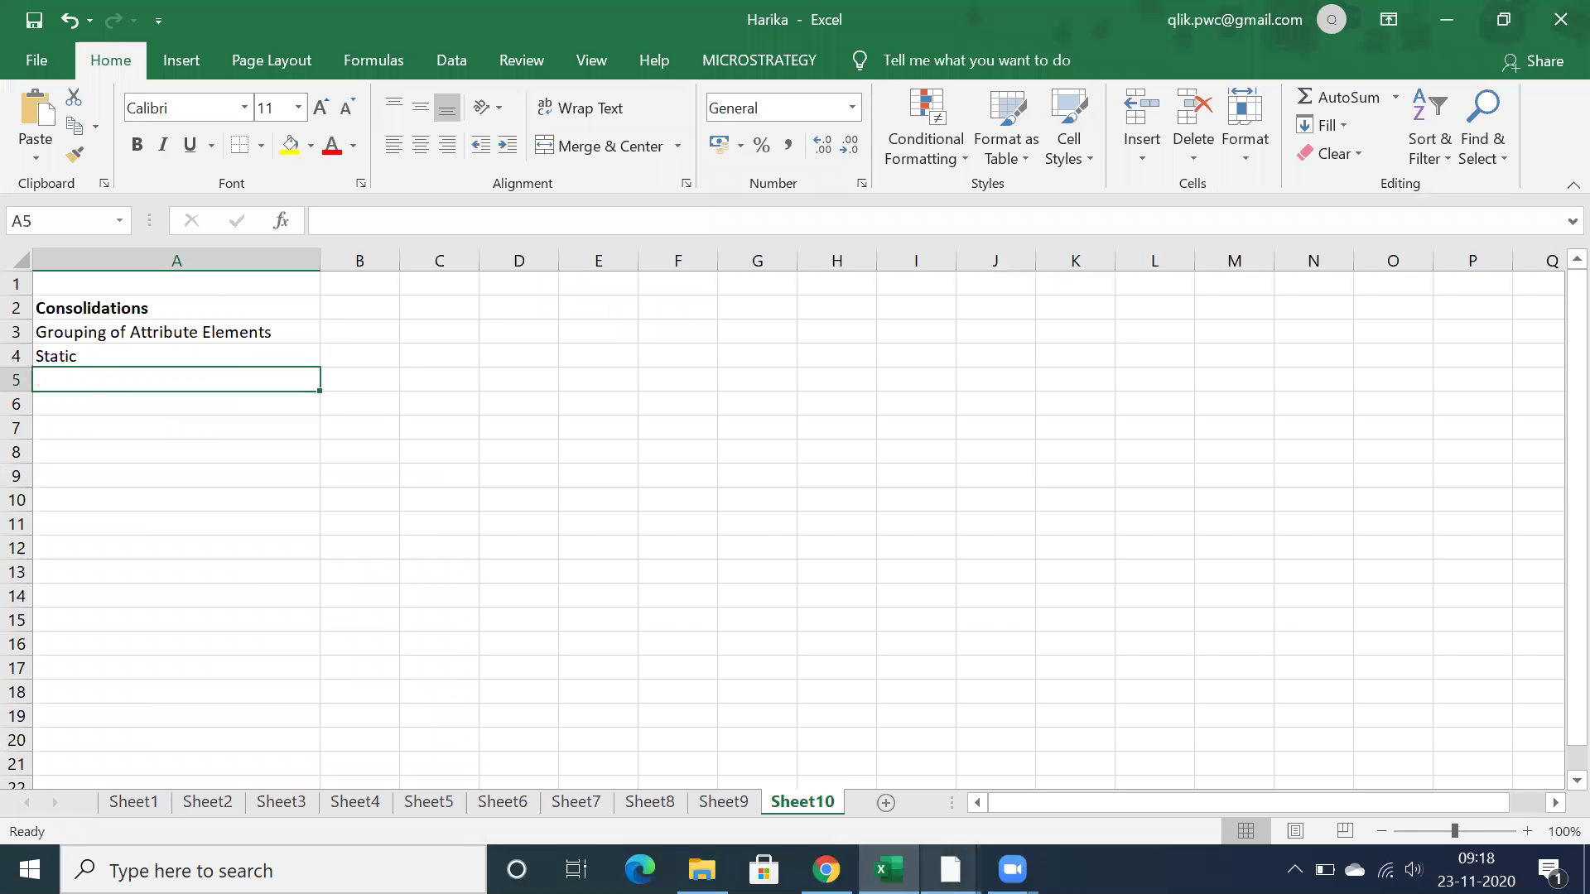
pyautogui.moveTo(951, 869)
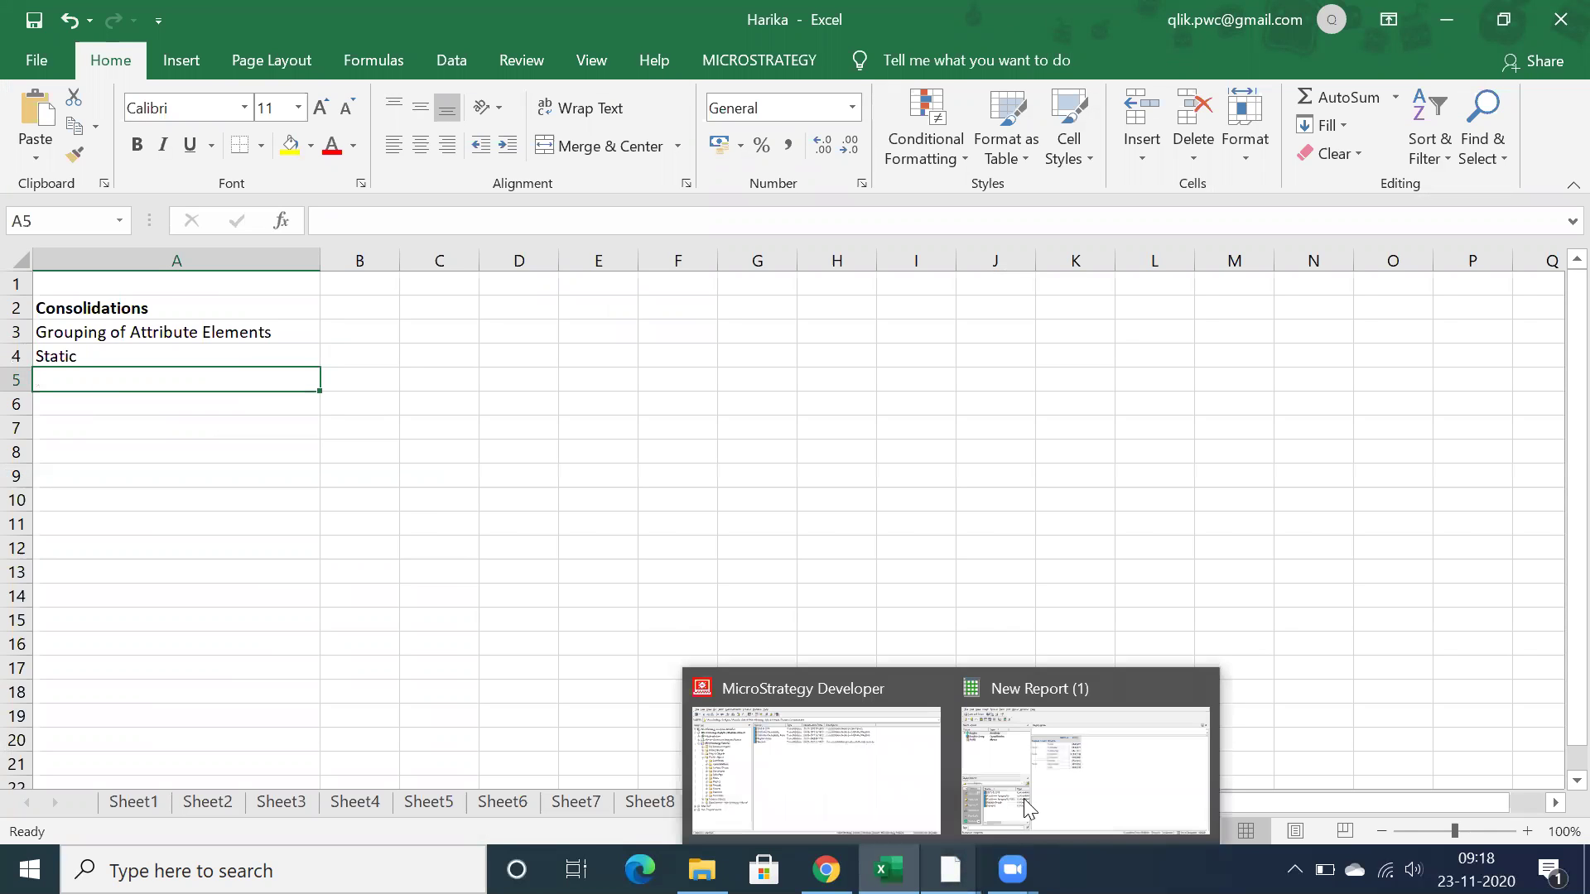
pyautogui.click(1054, 785)
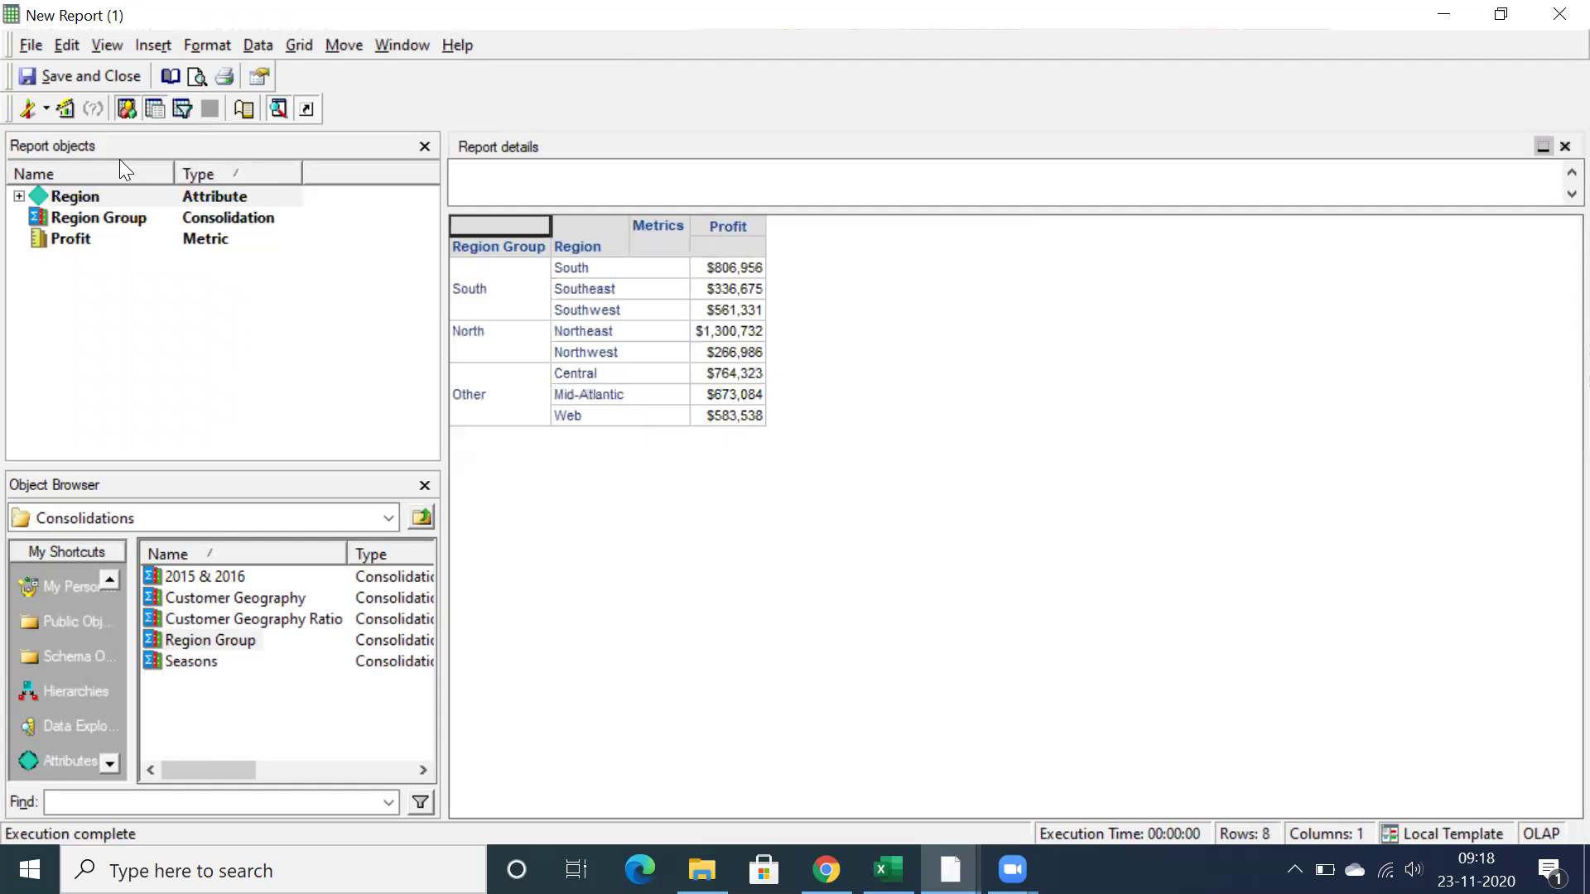
# - Show the report's SQL and examine the Pass0 query, especially its REGION_ID filter list and grouping
pyautogui.click(45, 108)
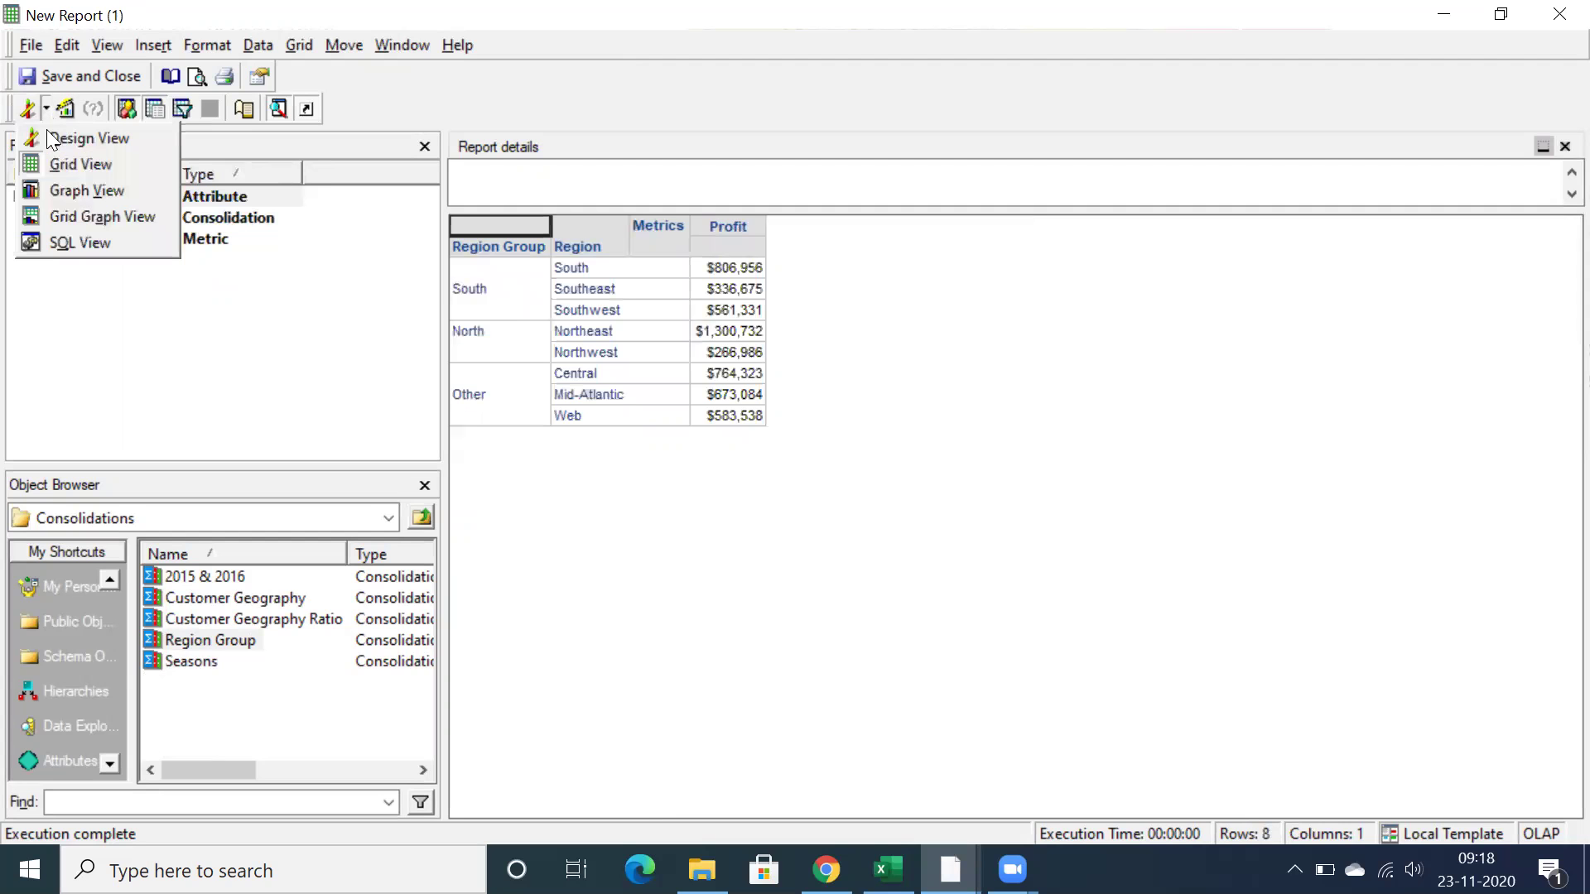
pyautogui.click(73, 238)
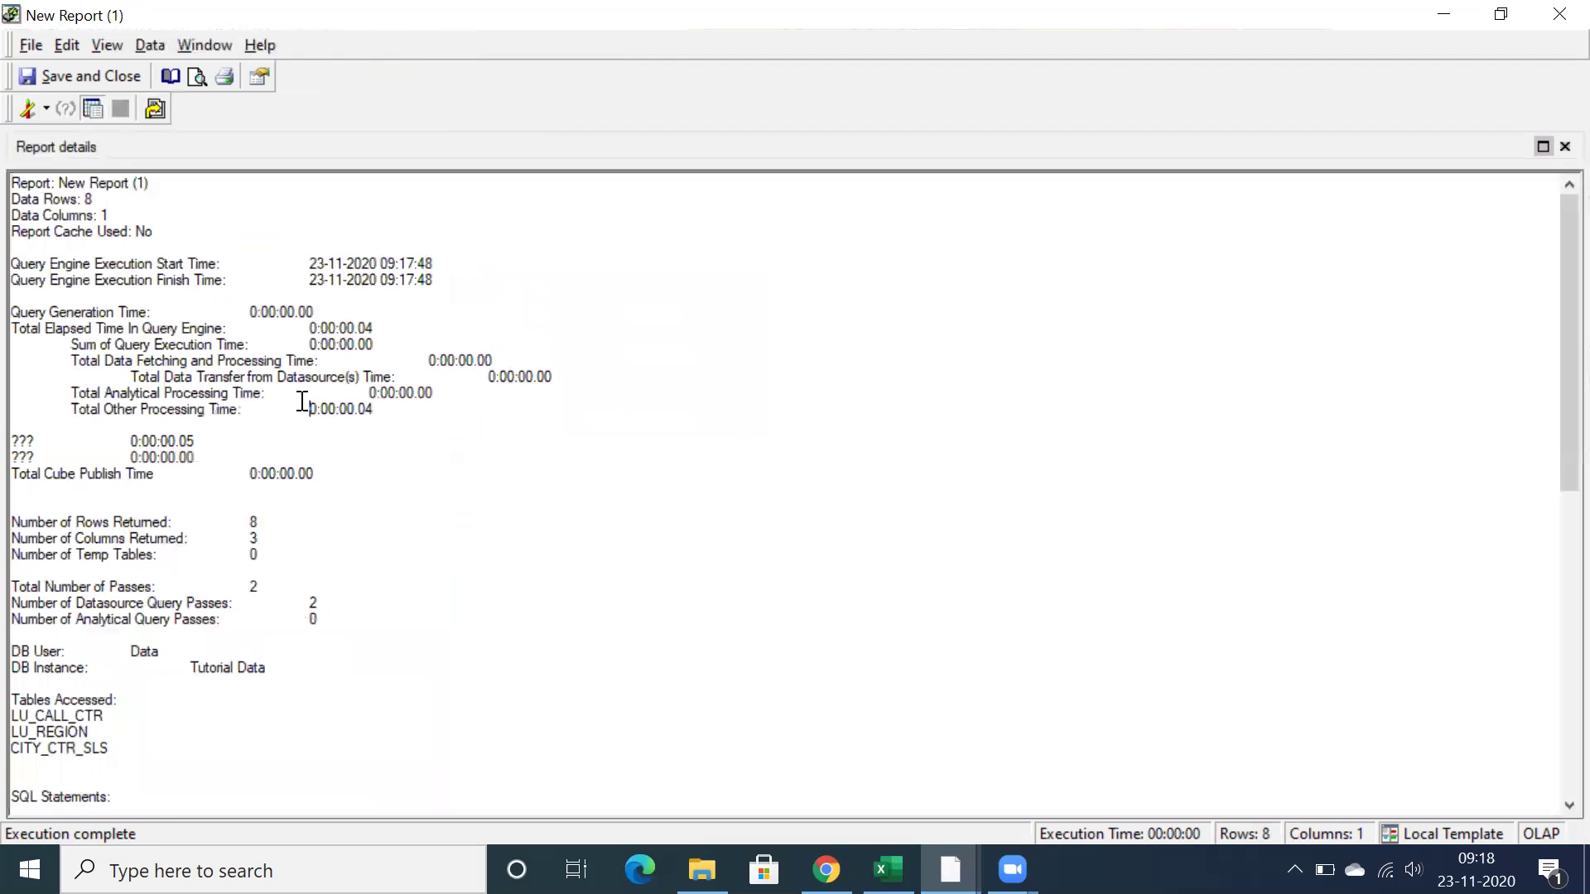
pyautogui.click(309, 401)
pyautogui.scroll(-2, 302, 401)
pyautogui.scroll(-10, 302, 402)
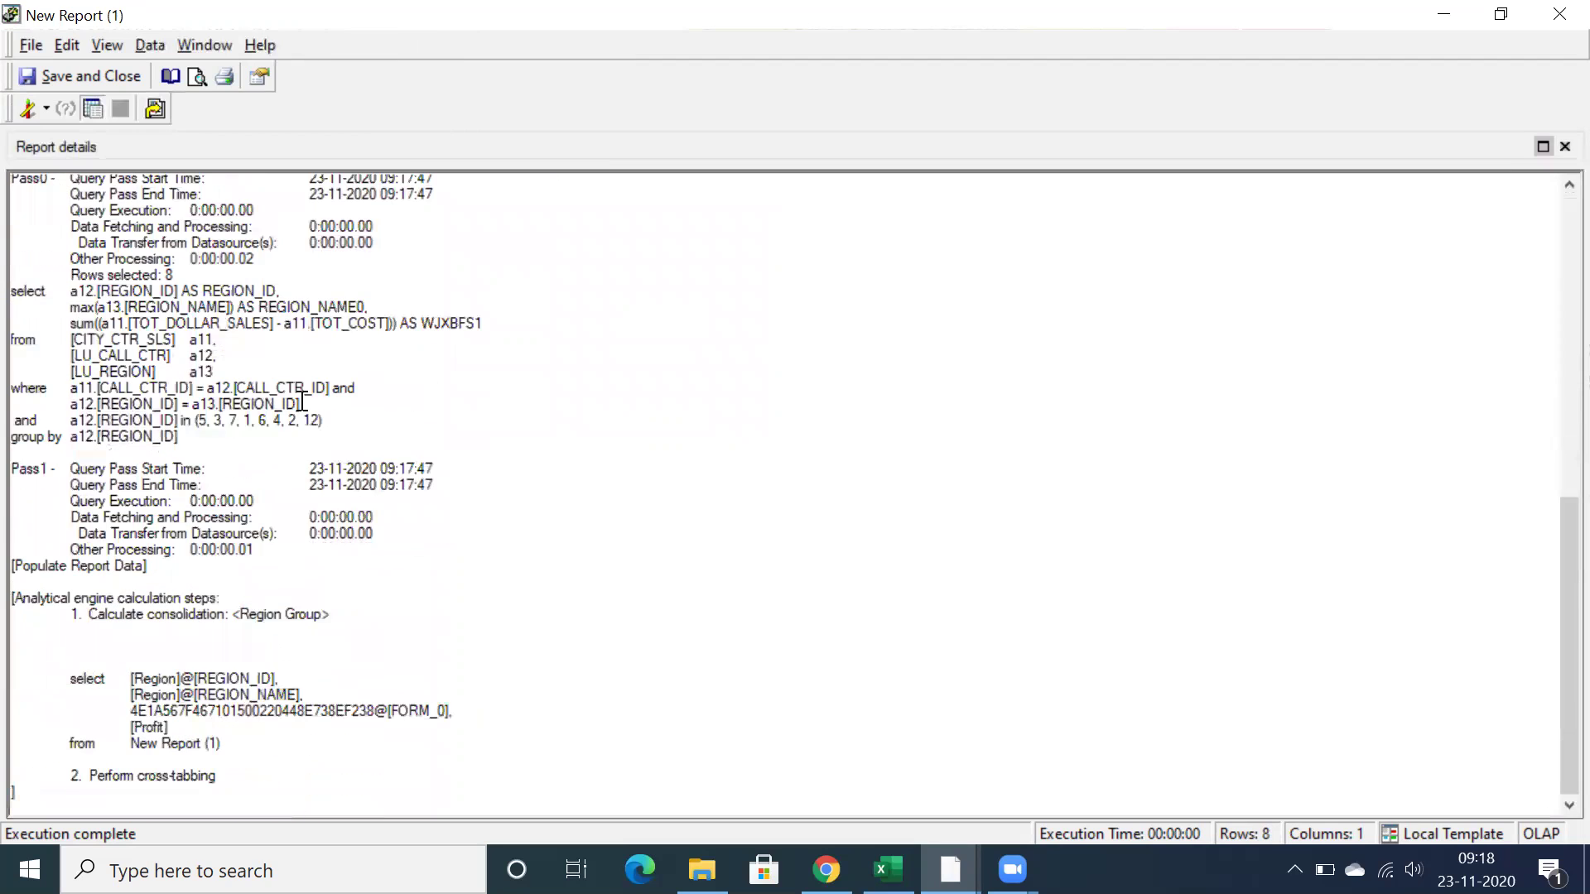
pyautogui.moveTo(319, 414); pyautogui.dragTo(205, 424)
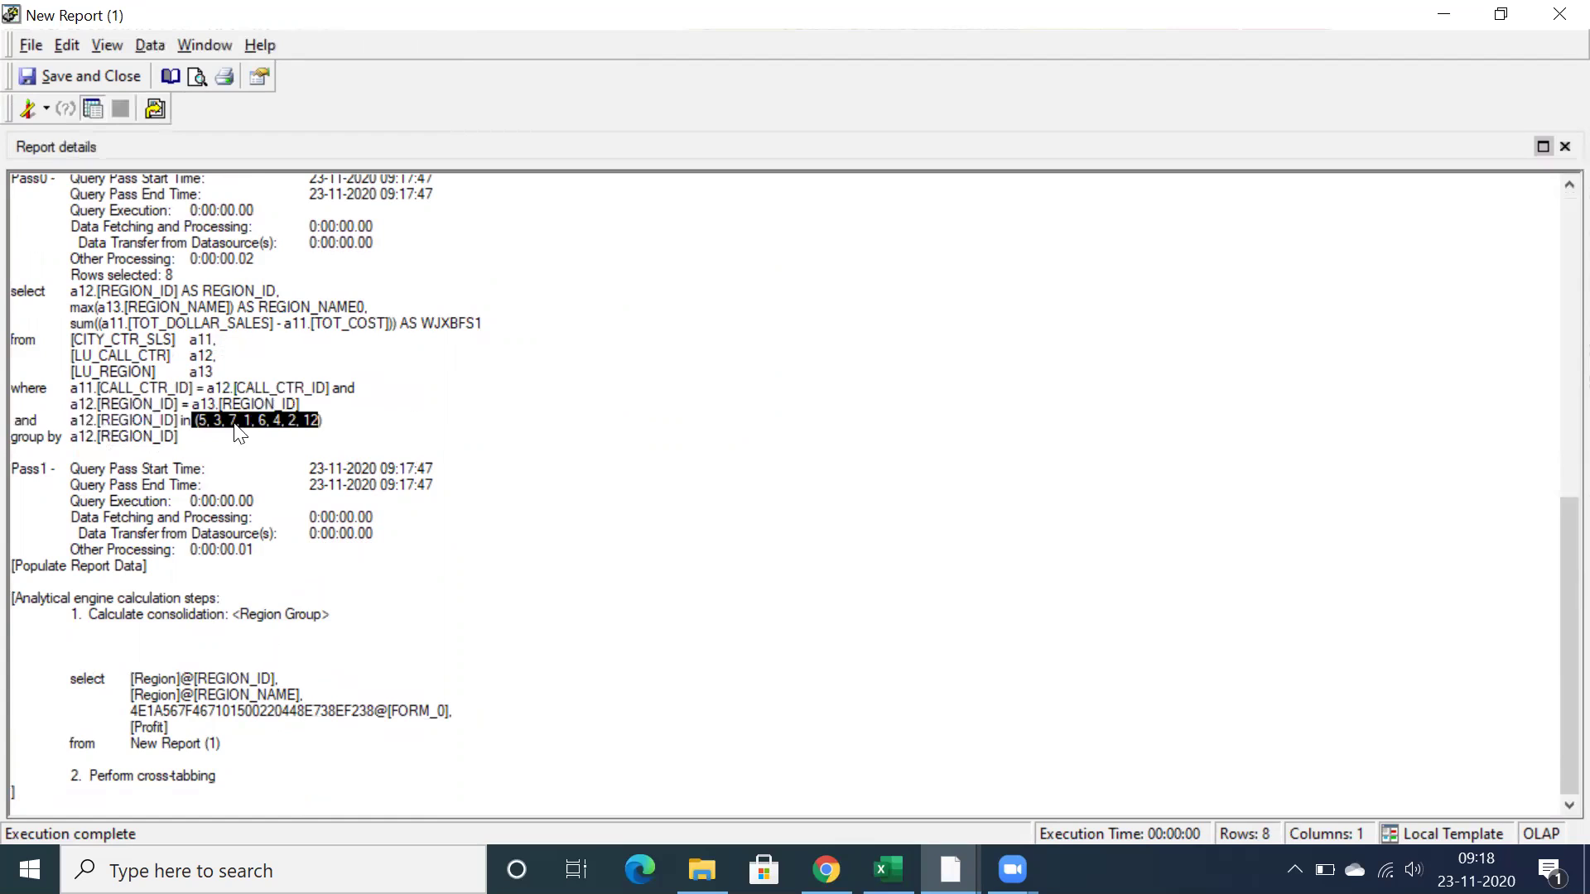
pyautogui.click(334, 422)
pyautogui.moveTo(188, 446); pyautogui.dragTo(182, 370)
pyautogui.click(124, 410)
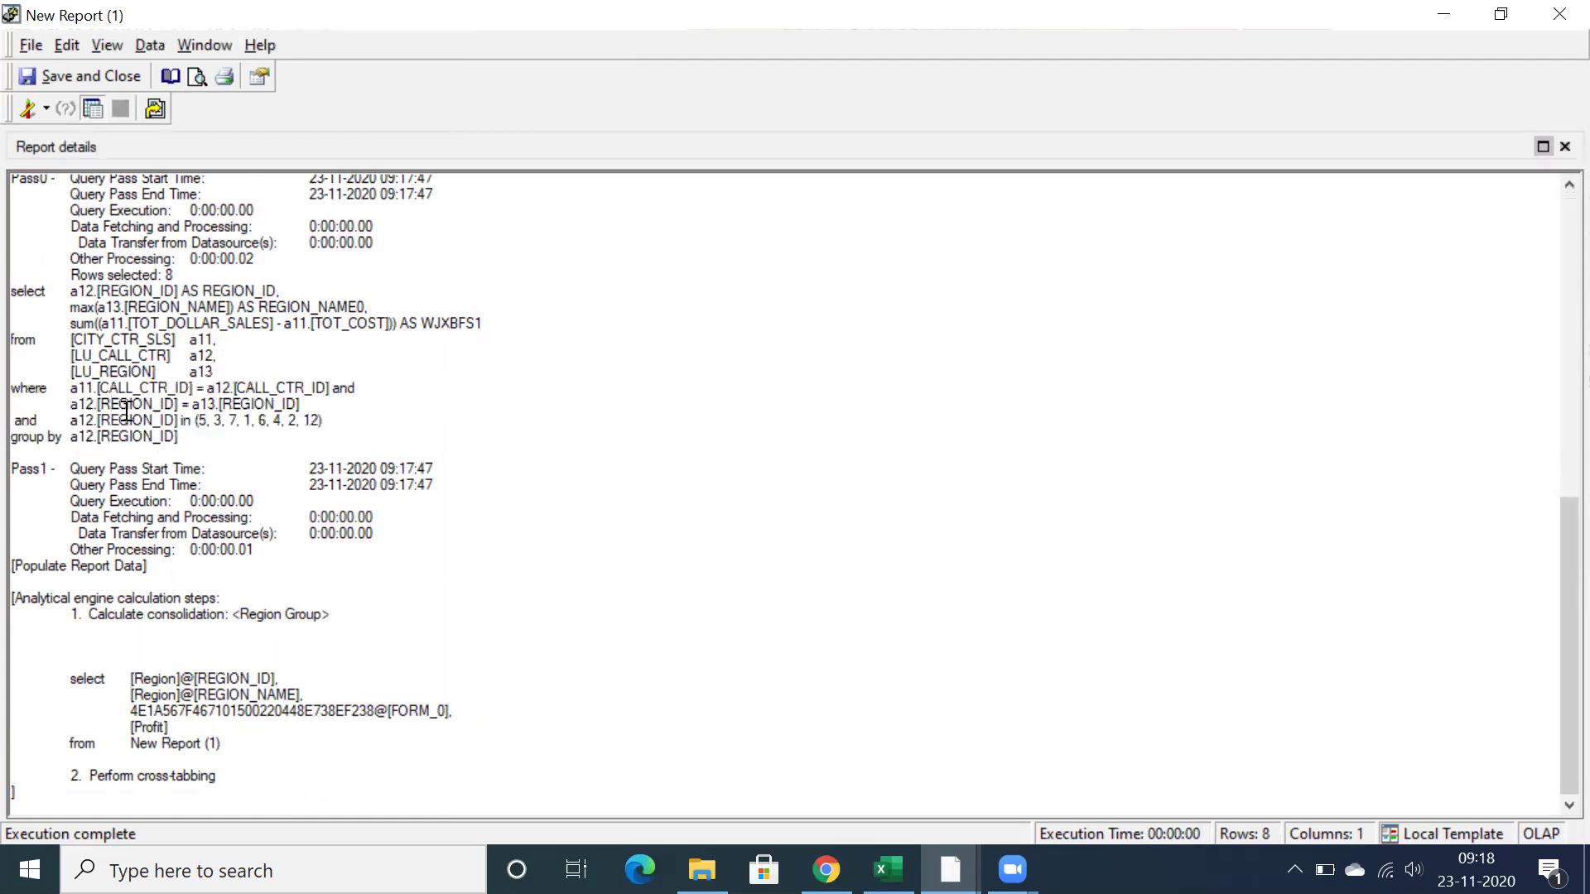
# - Examine the analytical engine calculation steps for the Region Group consolidation in the report's SQL
pyautogui.moveTo(13, 598); pyautogui.dragTo(232, 604)
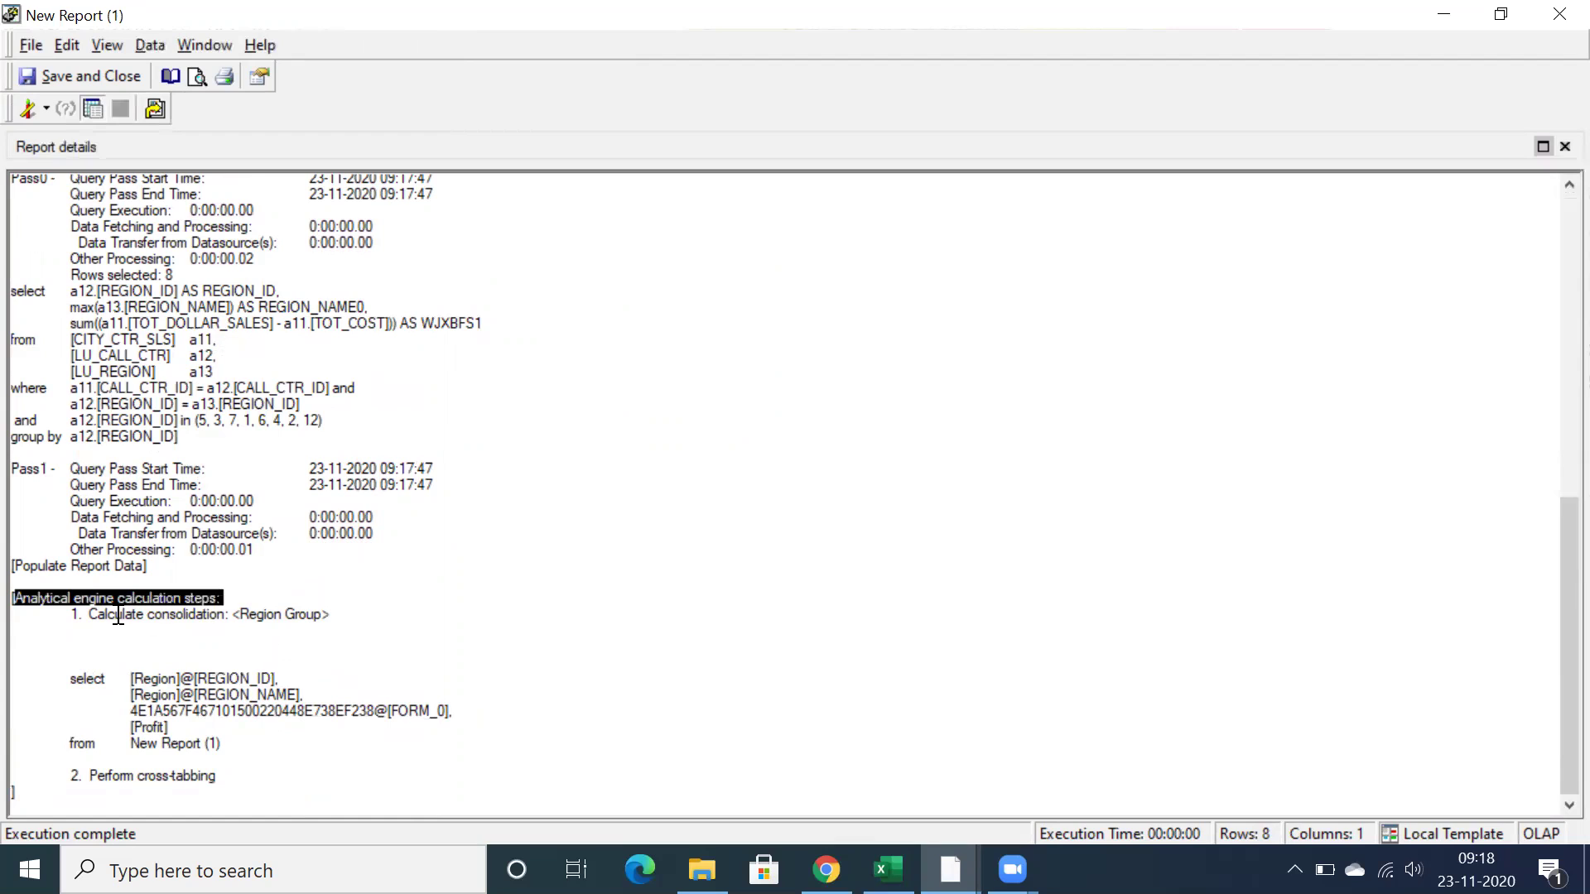
pyautogui.click(192, 619)
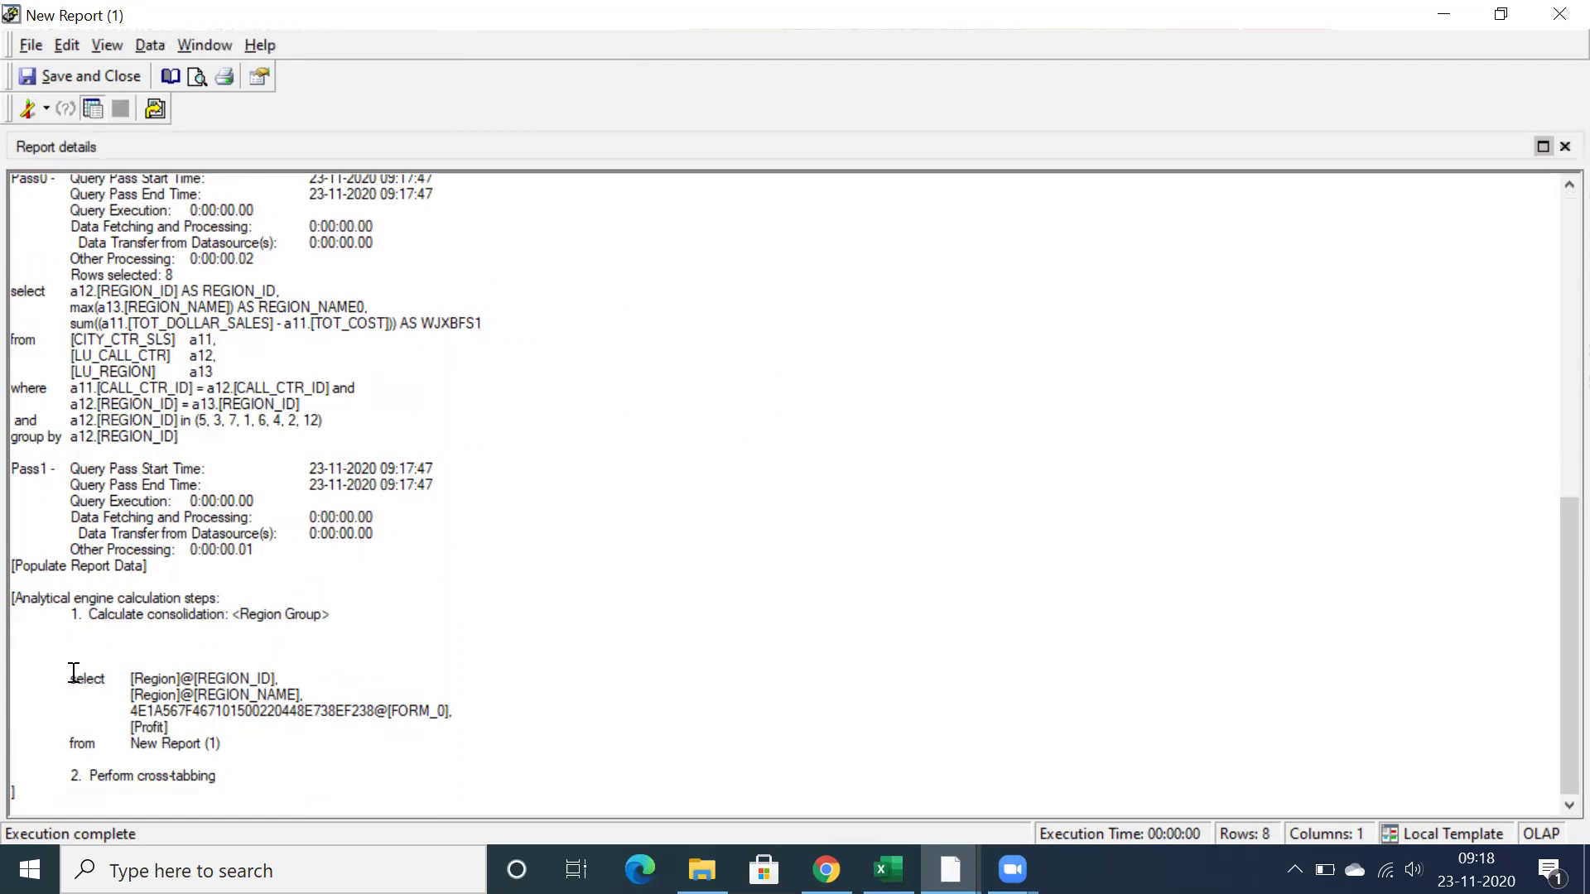
pyautogui.moveTo(67, 680); pyautogui.dragTo(230, 749)
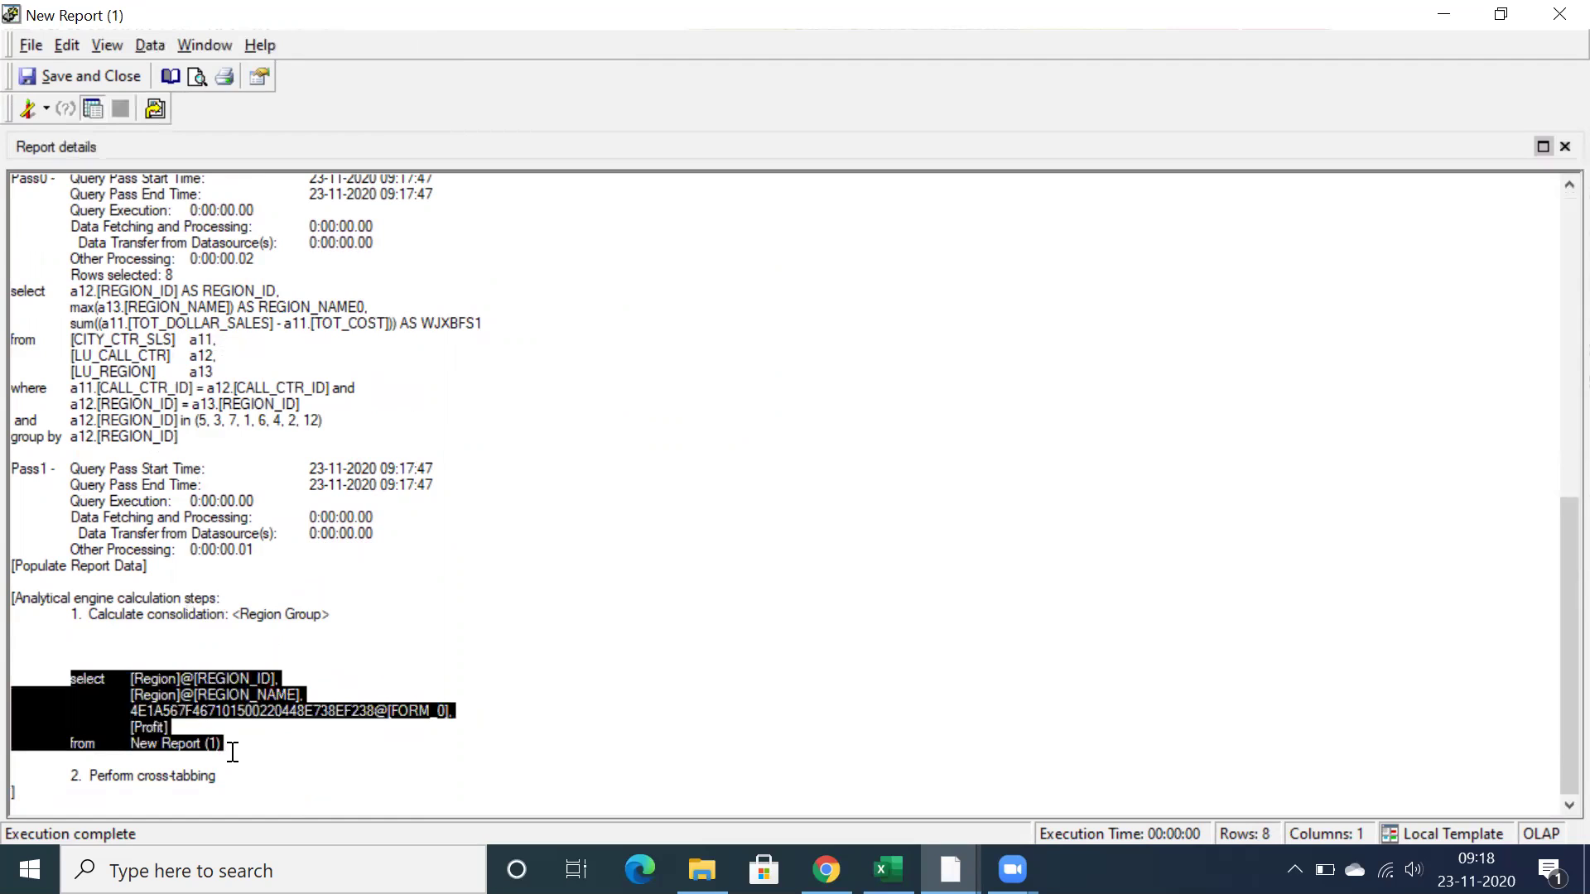
pyautogui.click(251, 749)
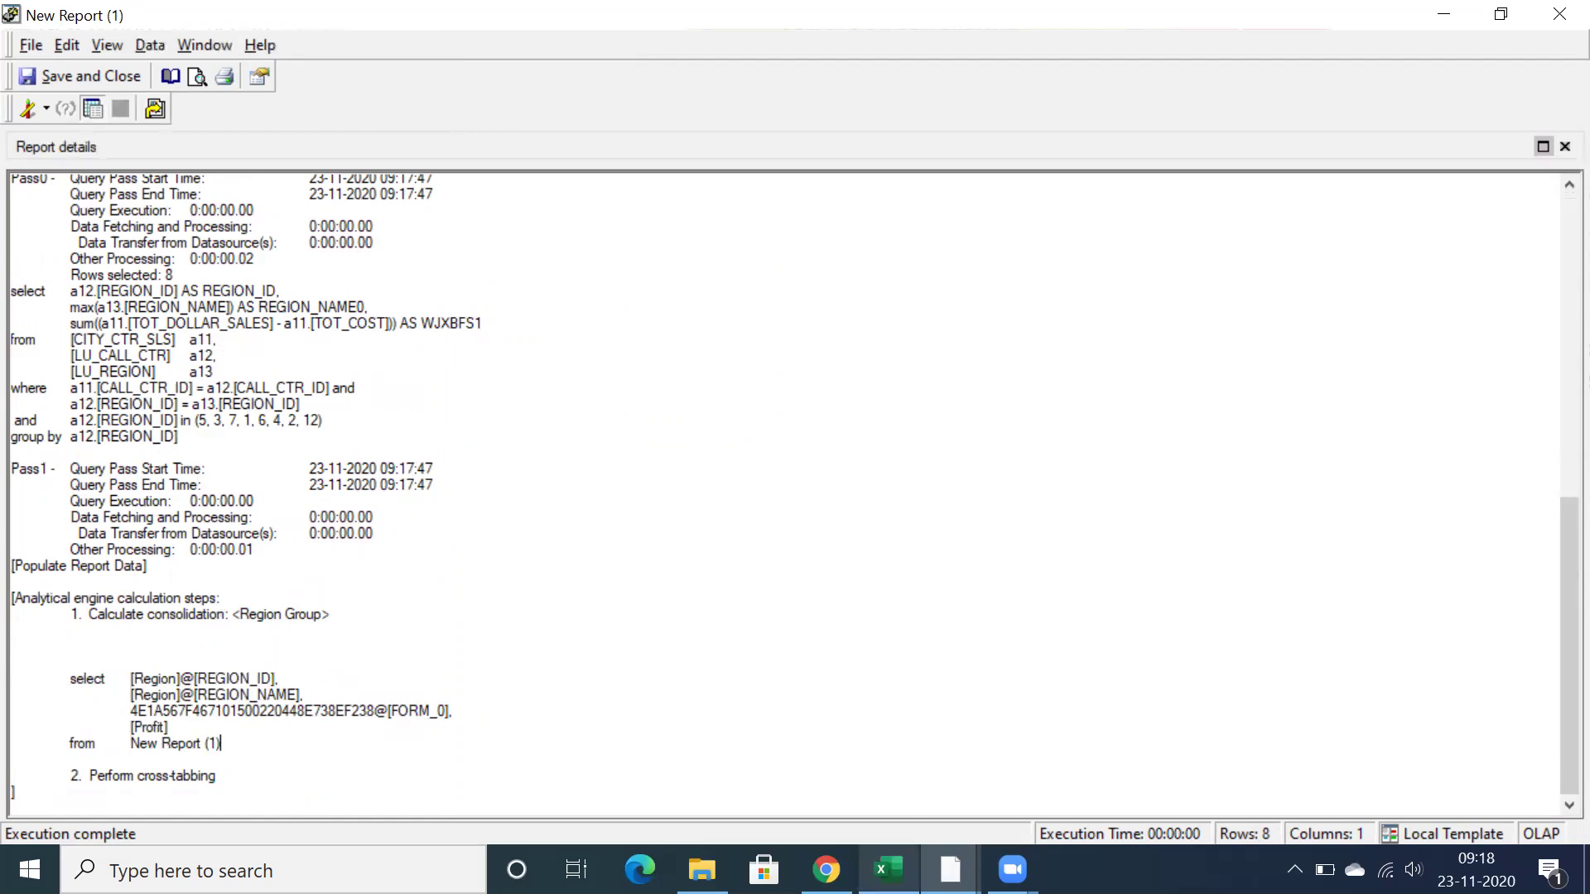
# - Switch to the Excel notes, widen column E and enter the heading Custom Groups in cell E2
pyautogui.click(888, 869)
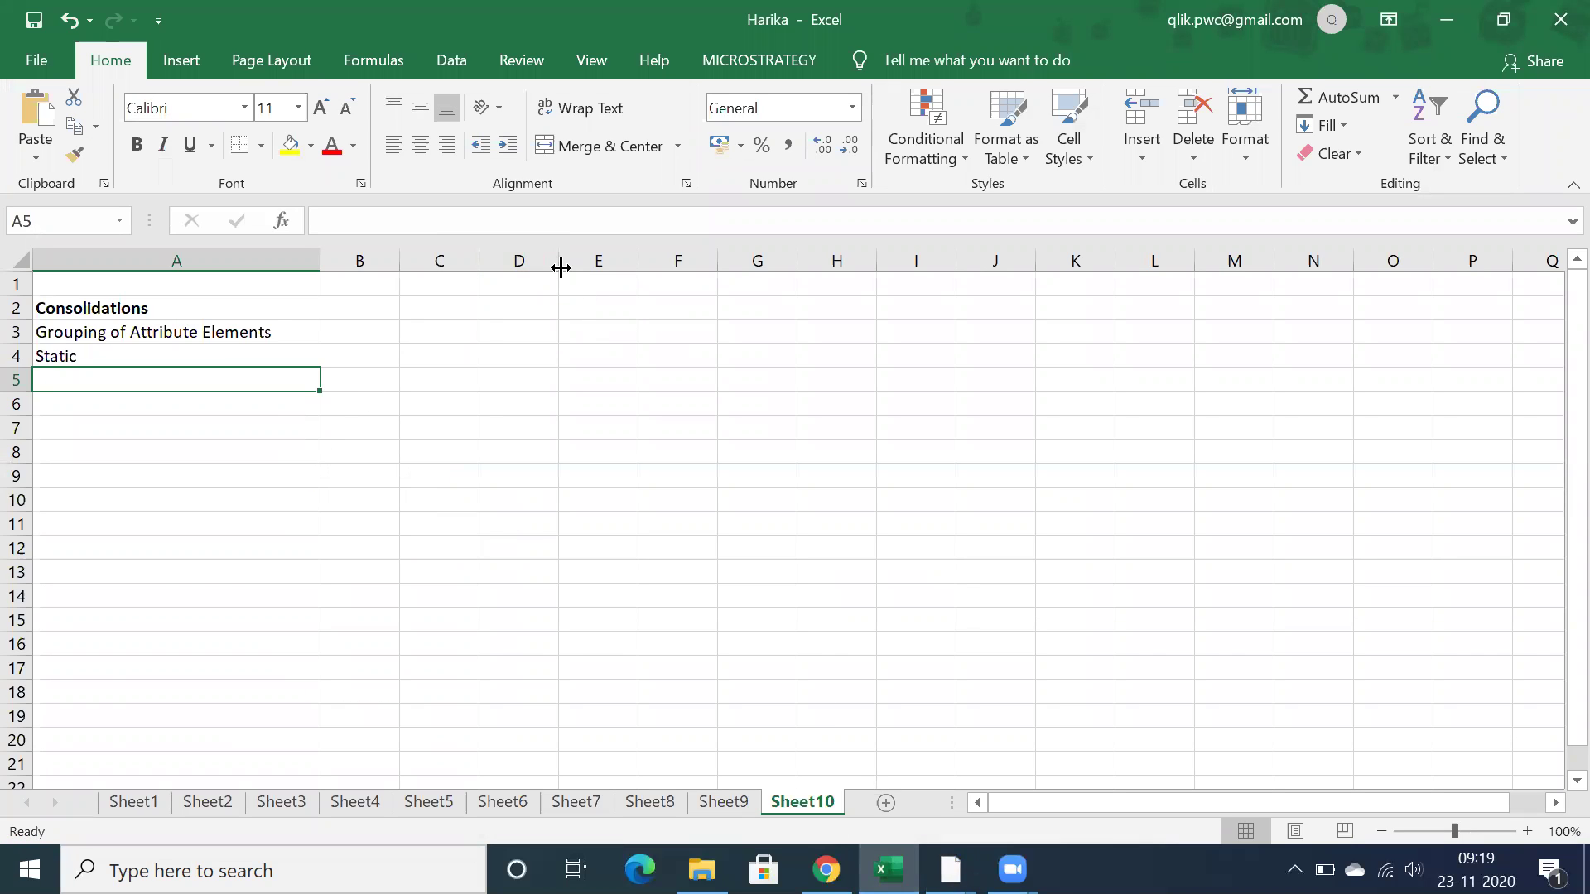
pyautogui.moveTo(638, 261); pyautogui.dragTo(834, 270)
pyautogui.click(645, 312)
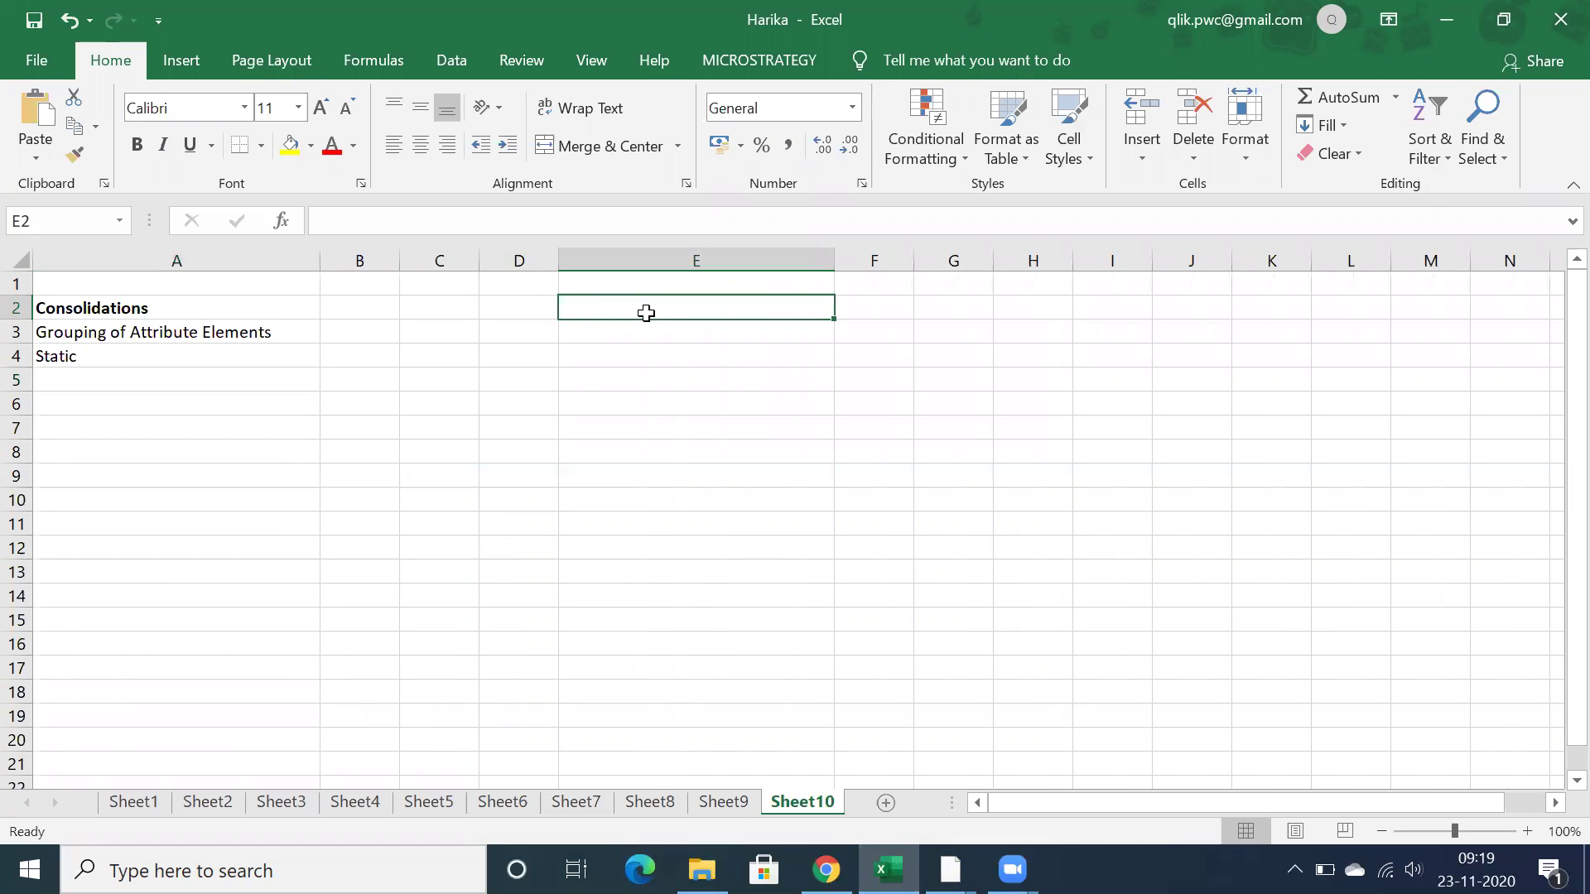
pyautogui.write('Custom Groups')
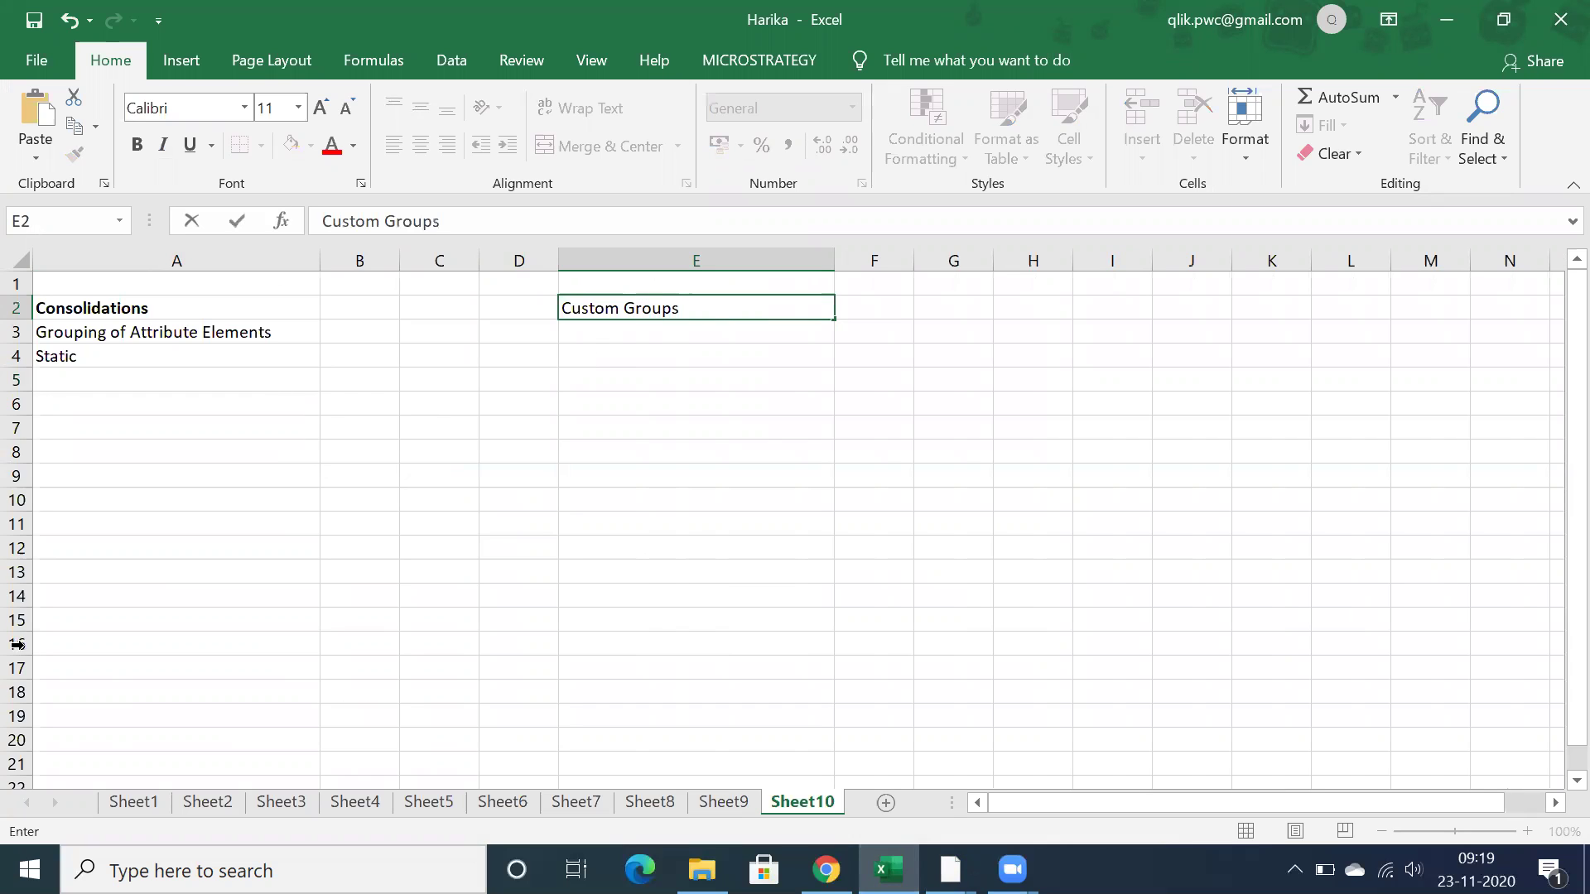
# - Enter the note "calculations takes place in Analytical Engine" in cell A6 and fill the Consolidations heading cell with yellow
pyautogui.click(63, 400)
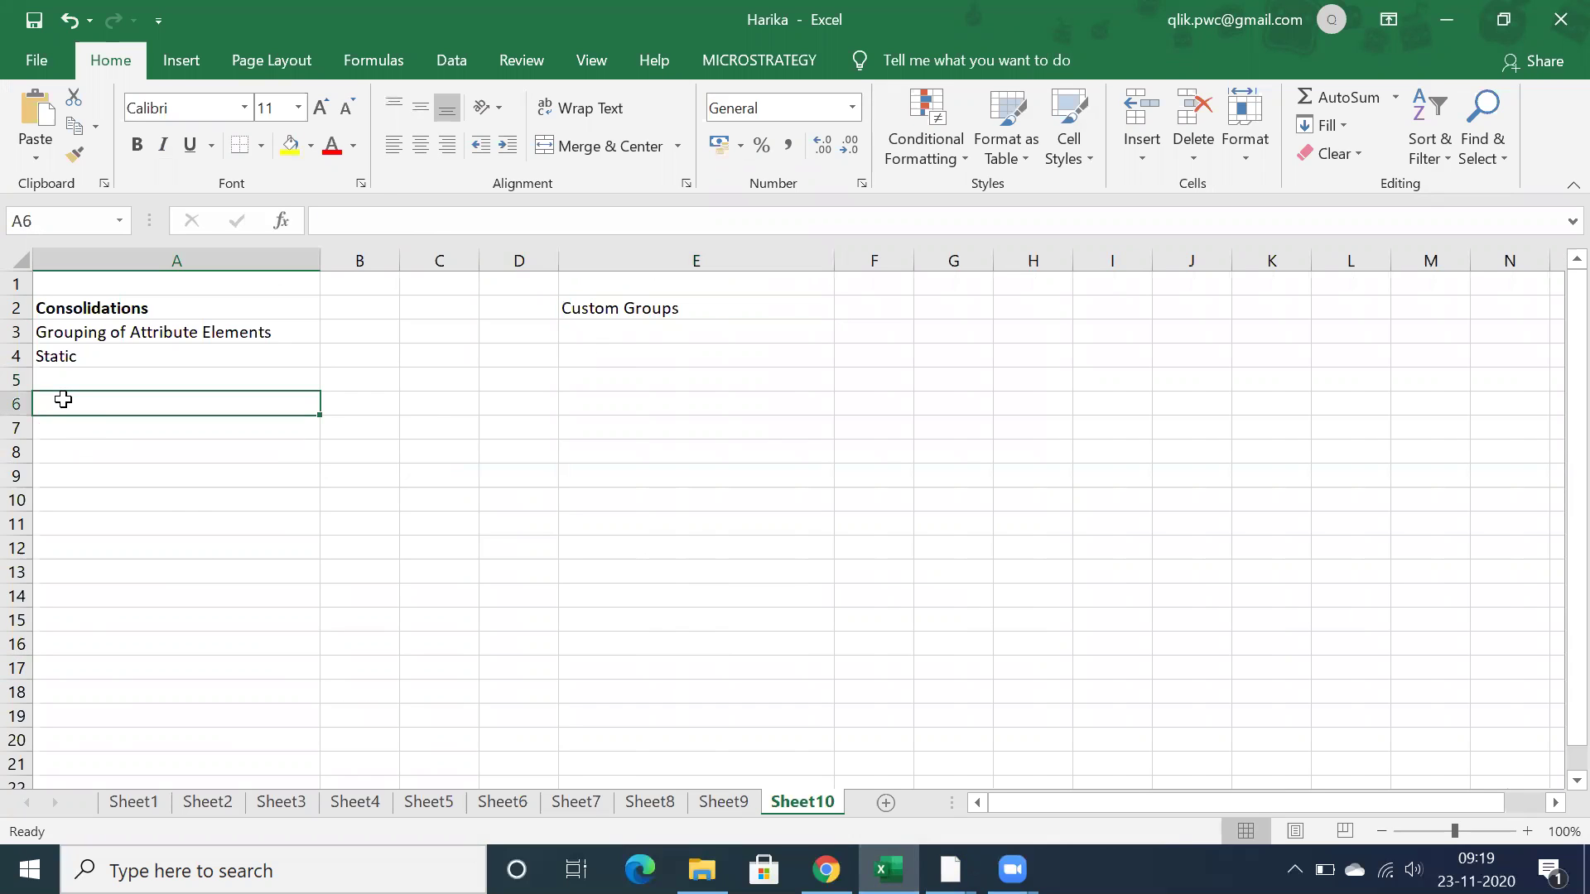
pyautogui.write('calculations take')
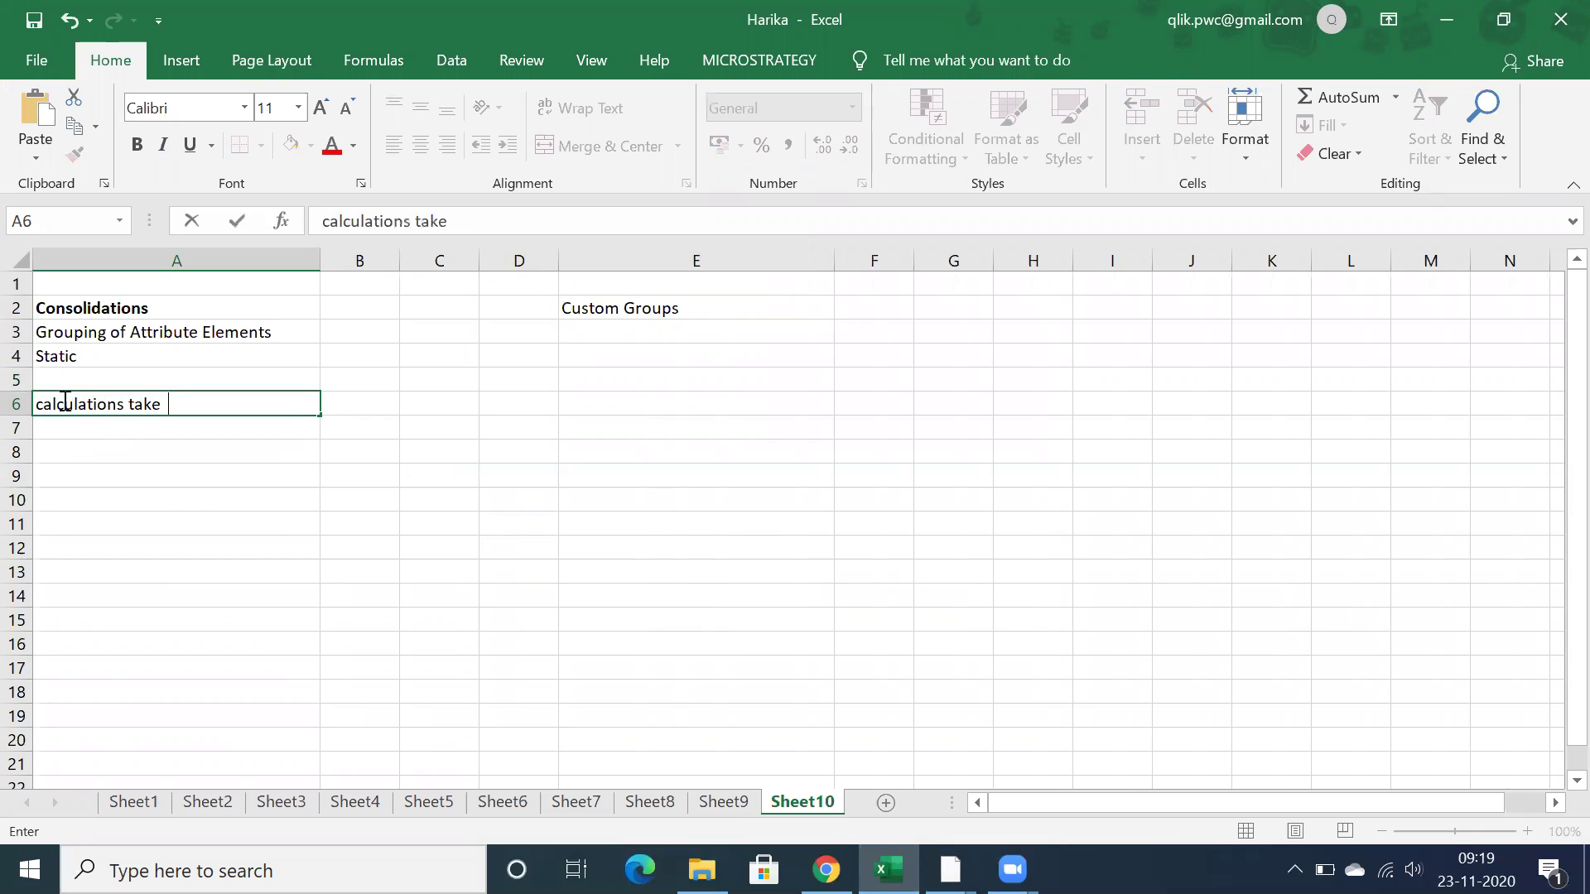
pyautogui.write('s place in Analytical Engine')
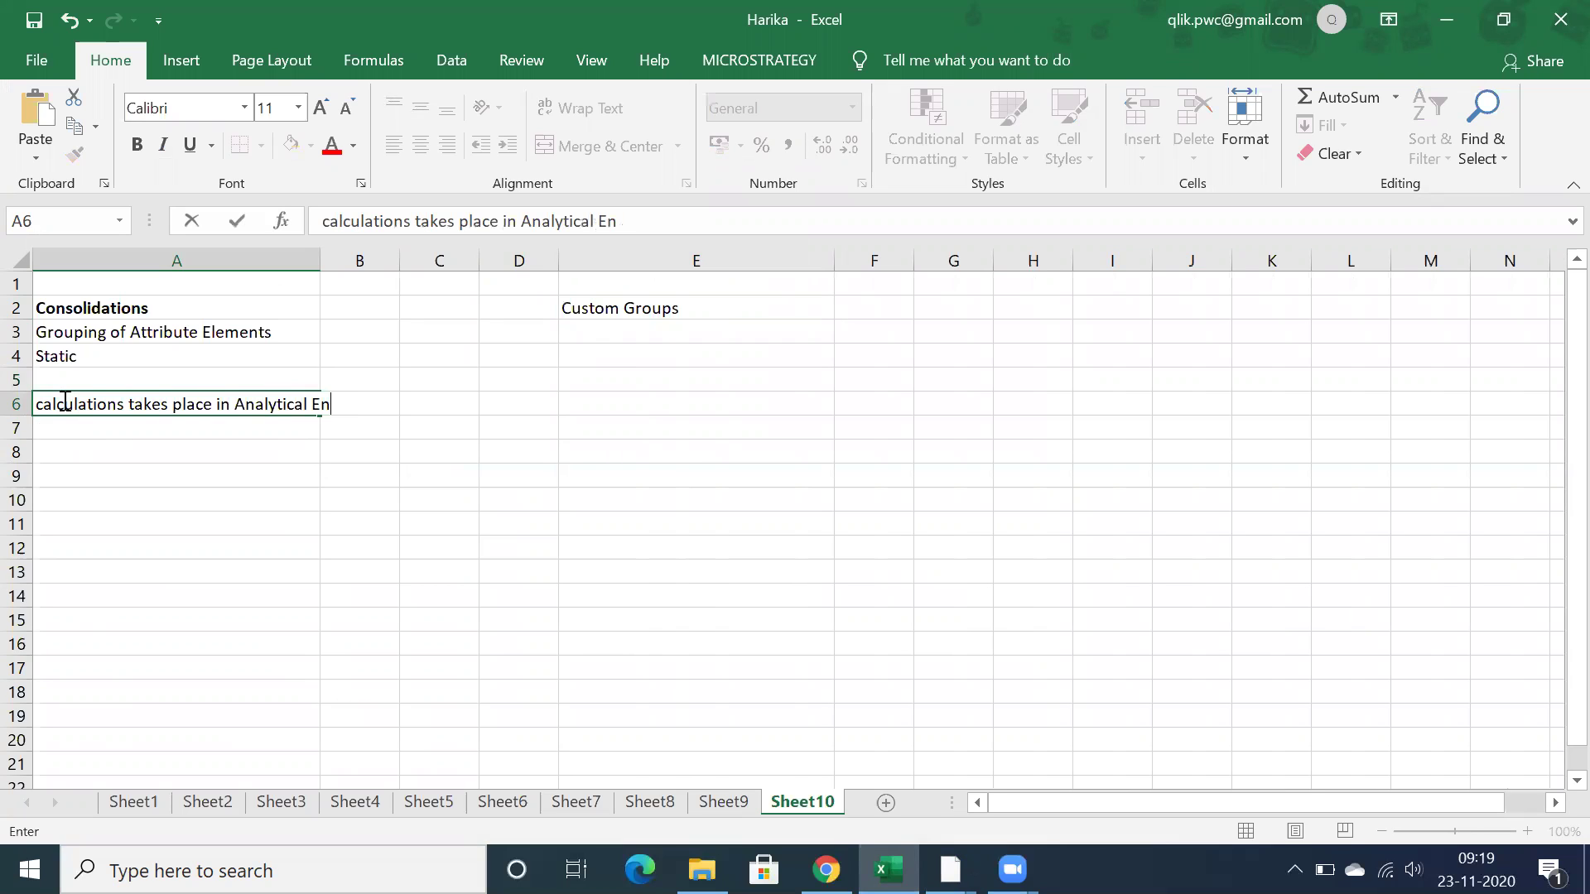
pyautogui.click(107, 427)
pyautogui.click(113, 308)
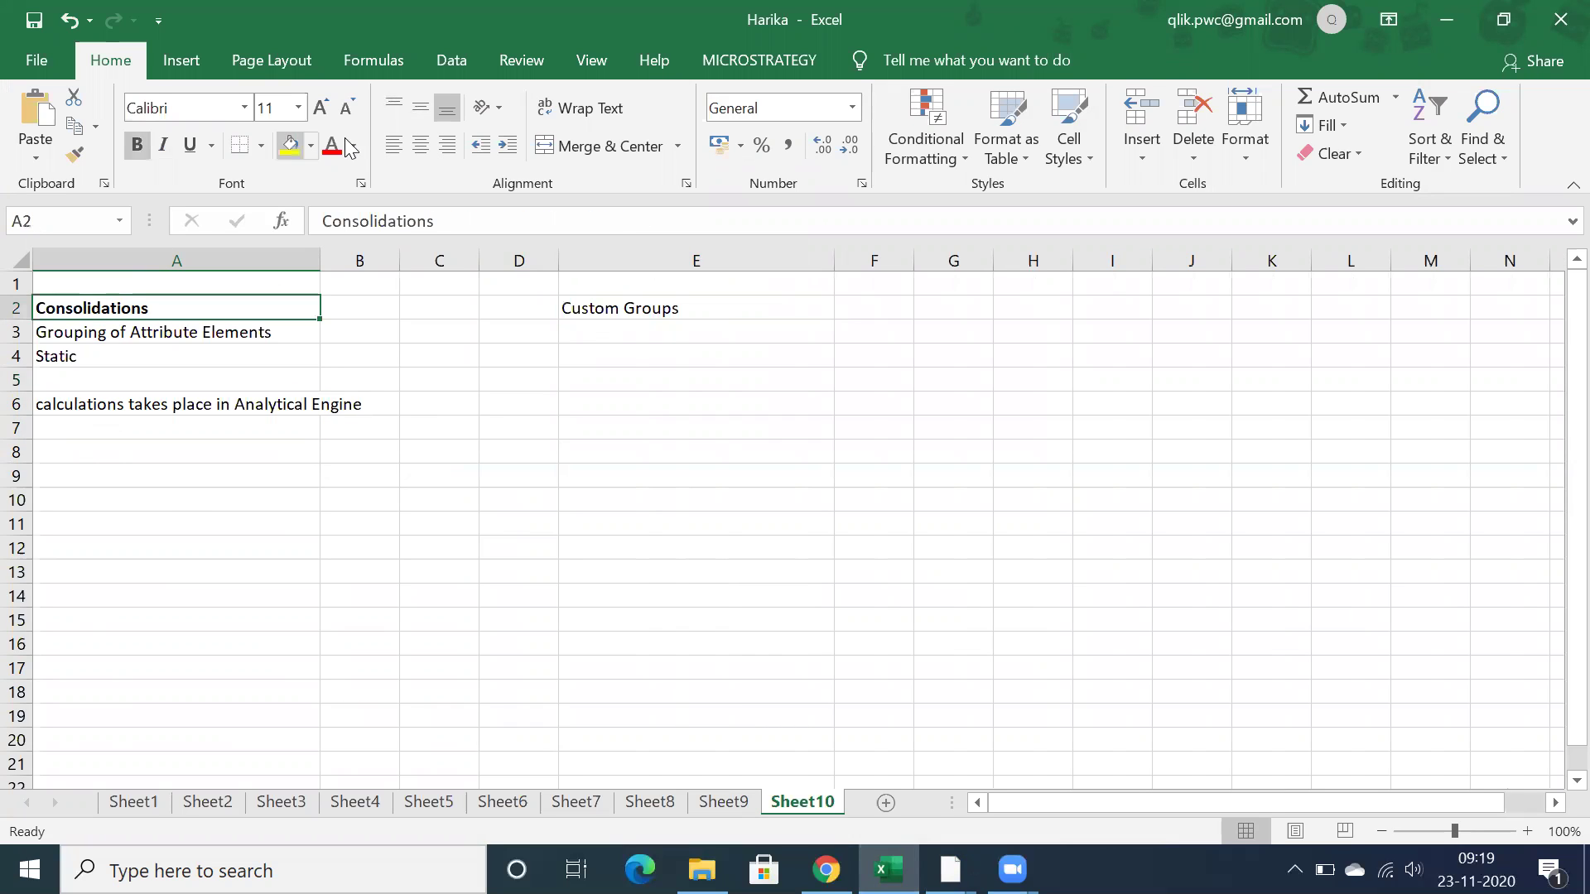
pyautogui.click(290, 145)
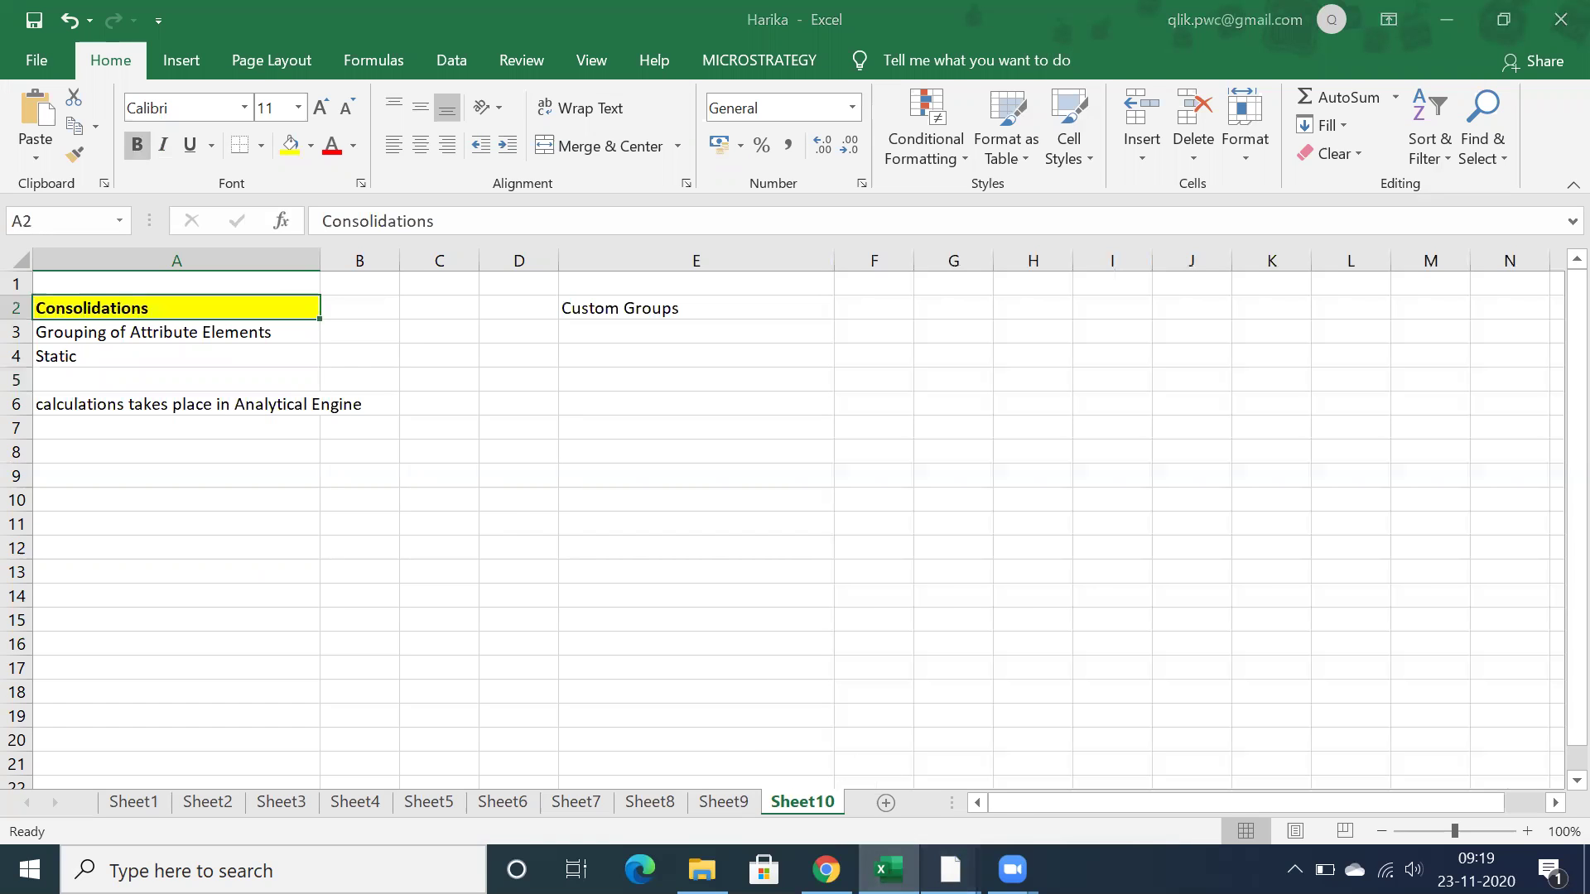
# - Return to the New Report (1) window and switch the report back to Grid View
pyautogui.moveTo(950, 870)
pyautogui.click(1021, 712)
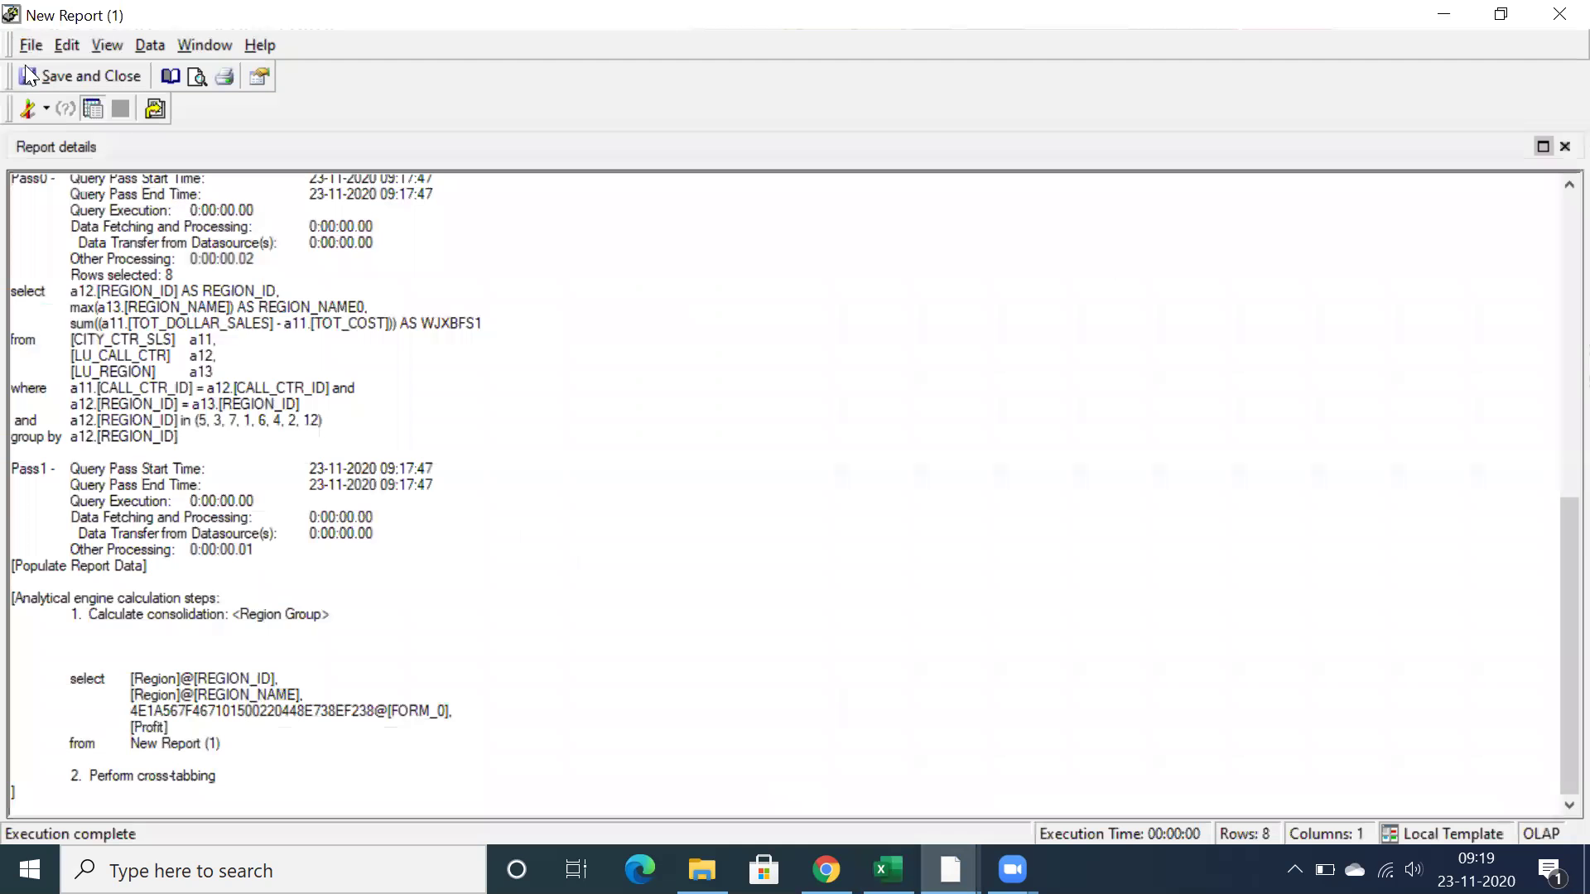
pyautogui.click(46, 108)
pyautogui.click(71, 161)
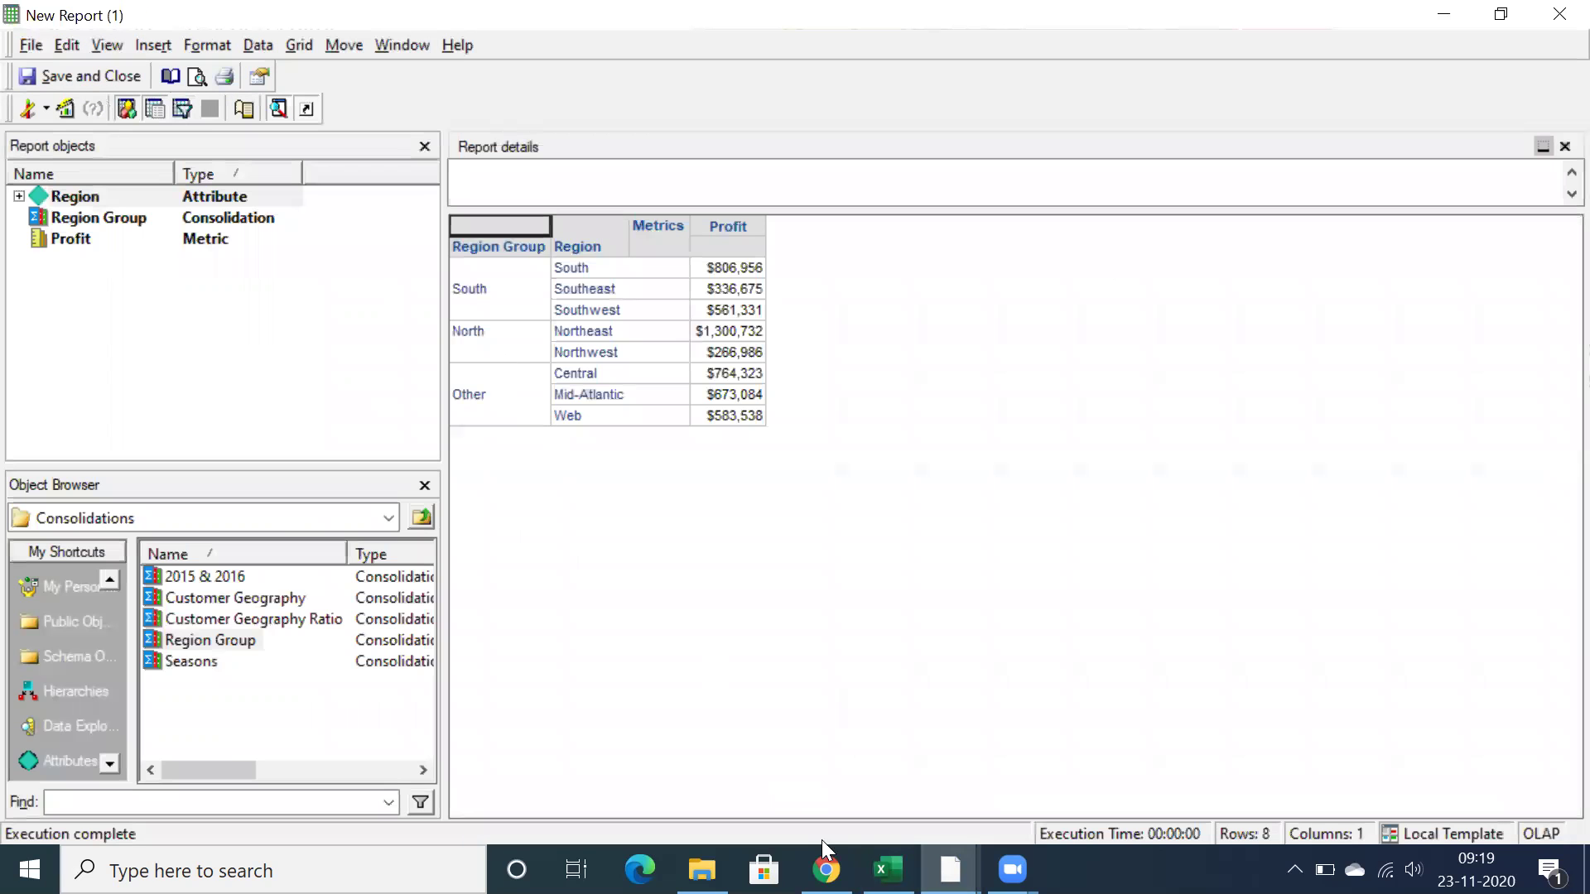
# - Switch to the MicroStrategy Developer window and open the Region Group consolidation for editing in a maximized editor
pyautogui.moveTo(950, 869)
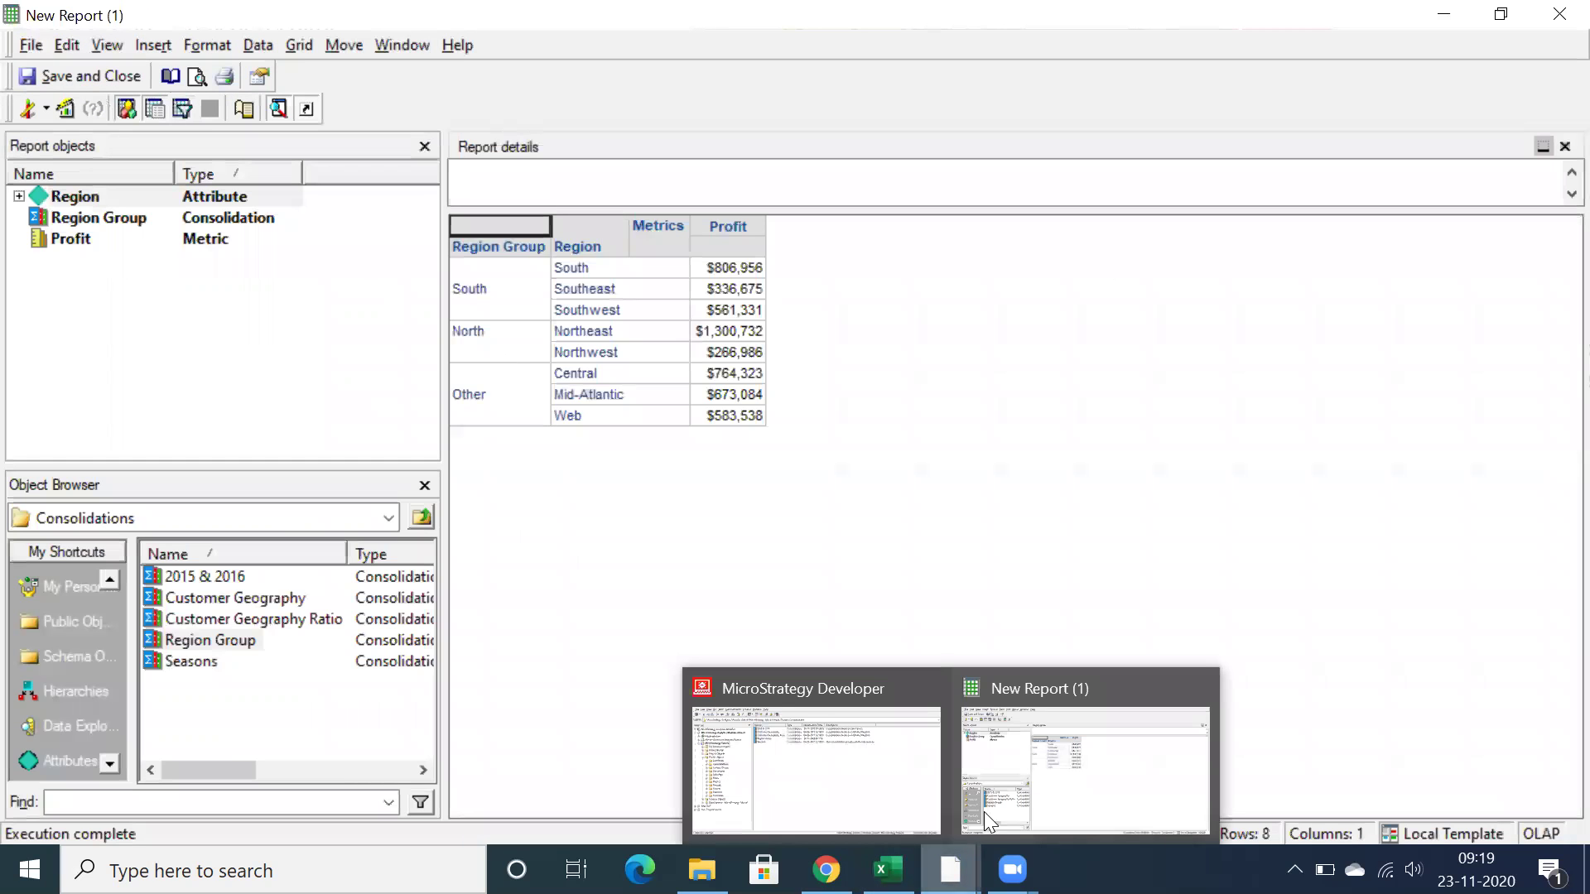
pyautogui.click(898, 755)
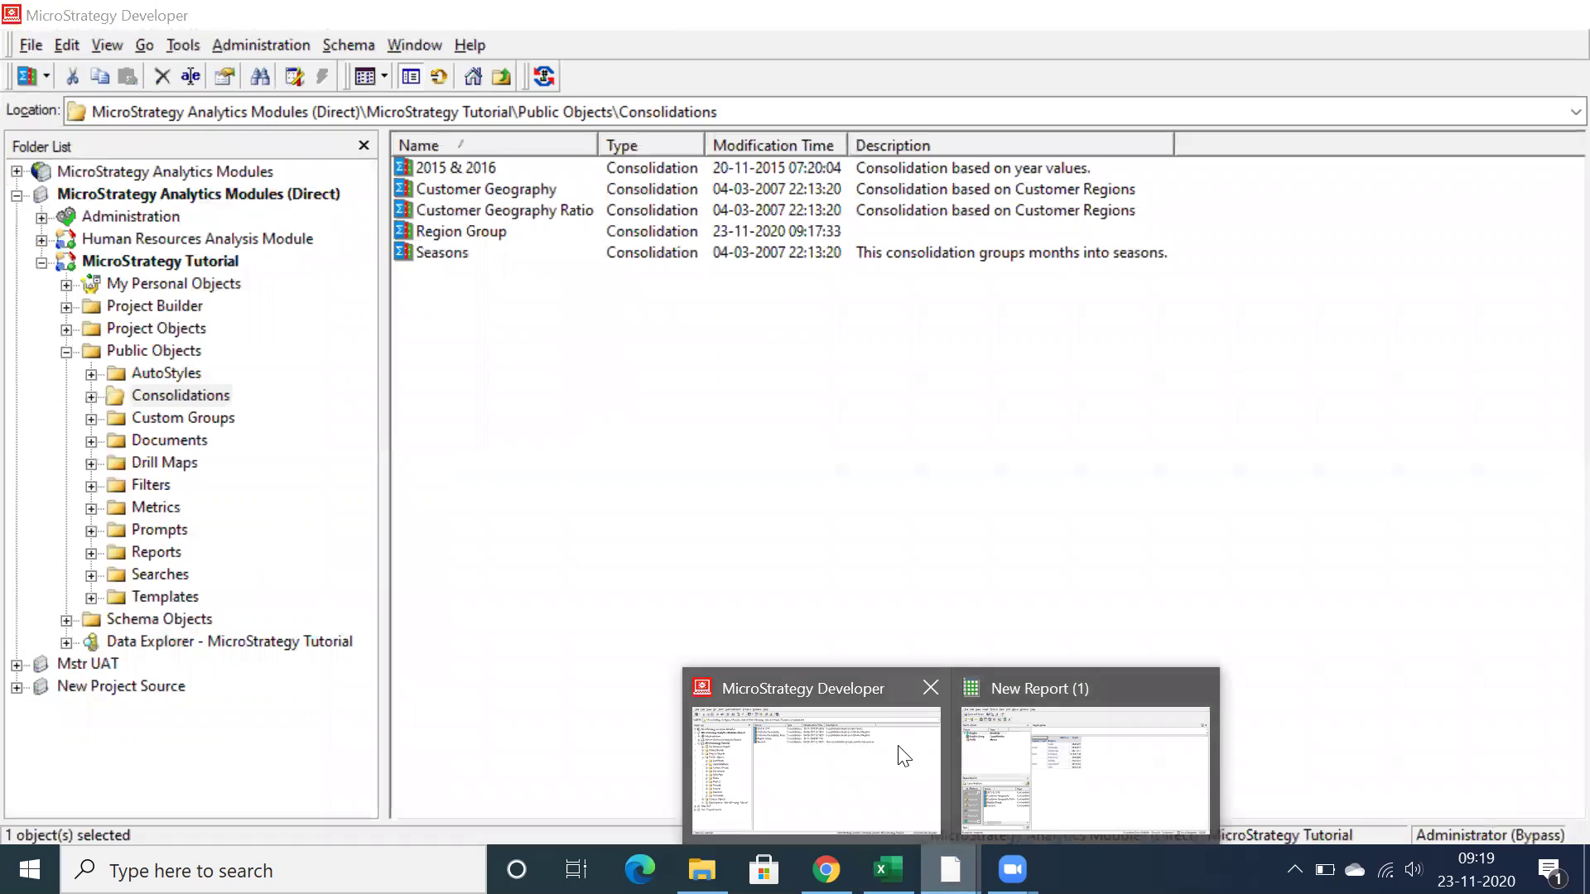
pyautogui.click(474, 230)
pyautogui.rightClick(476, 230)
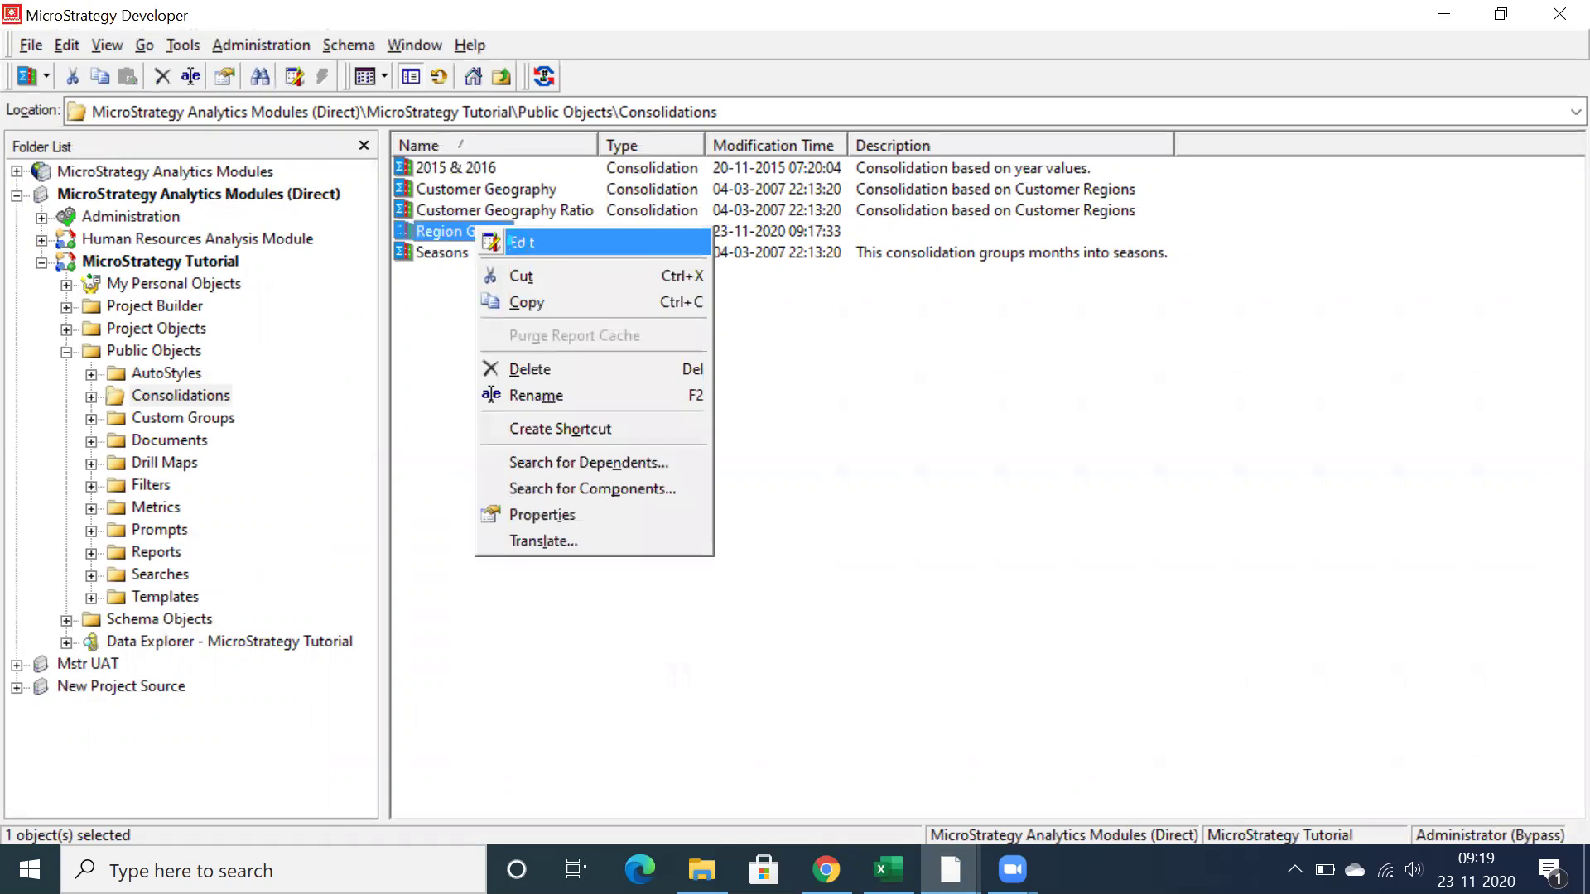
pyautogui.click(523, 242)
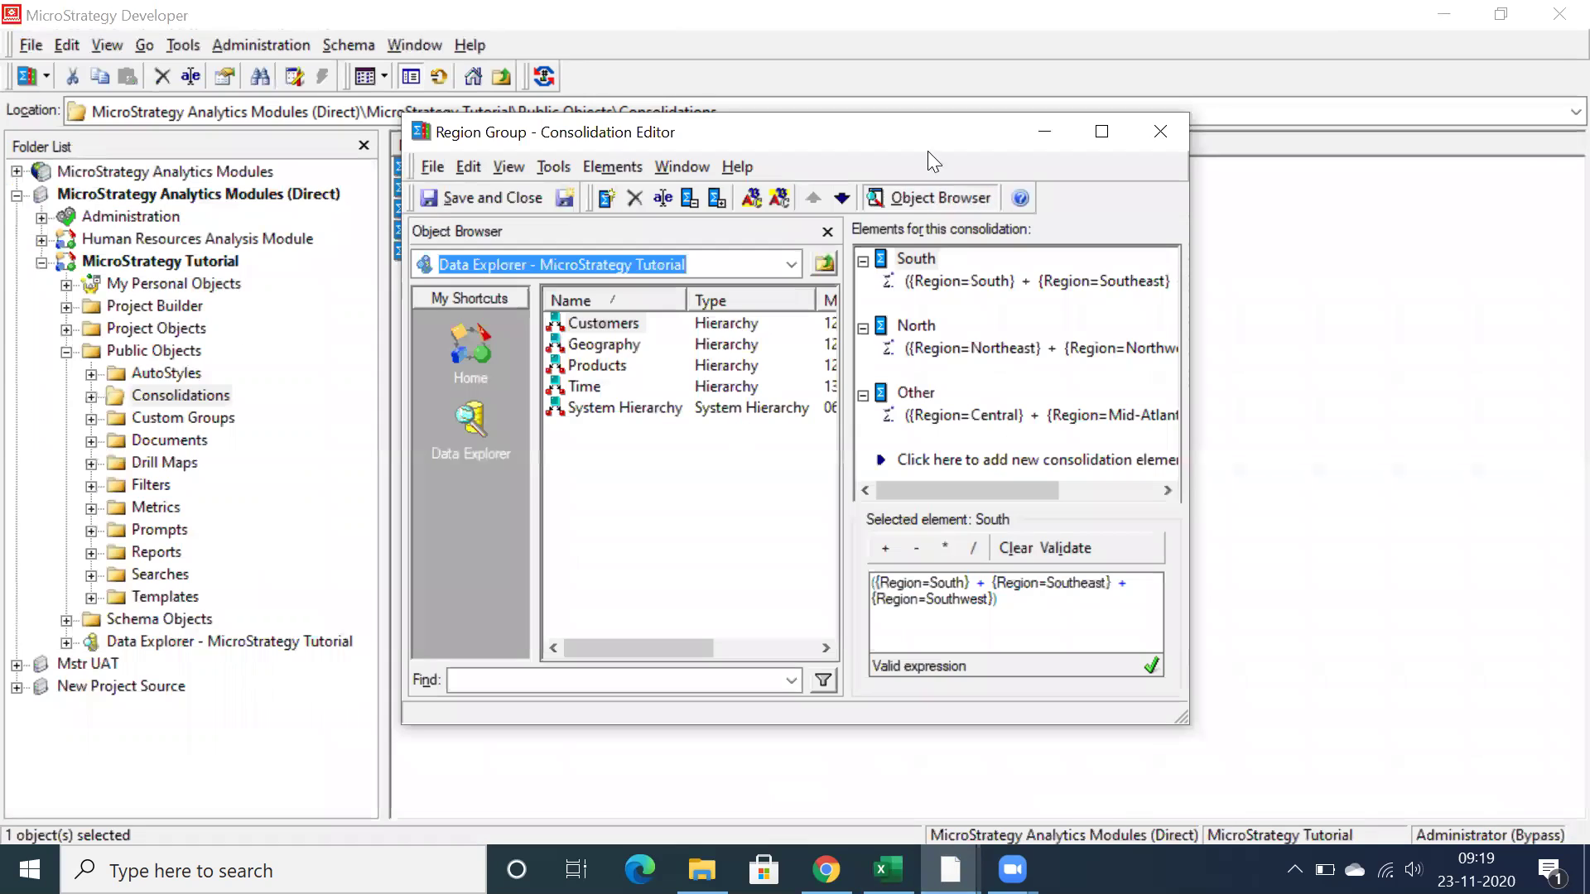
pyautogui.click(1101, 131)
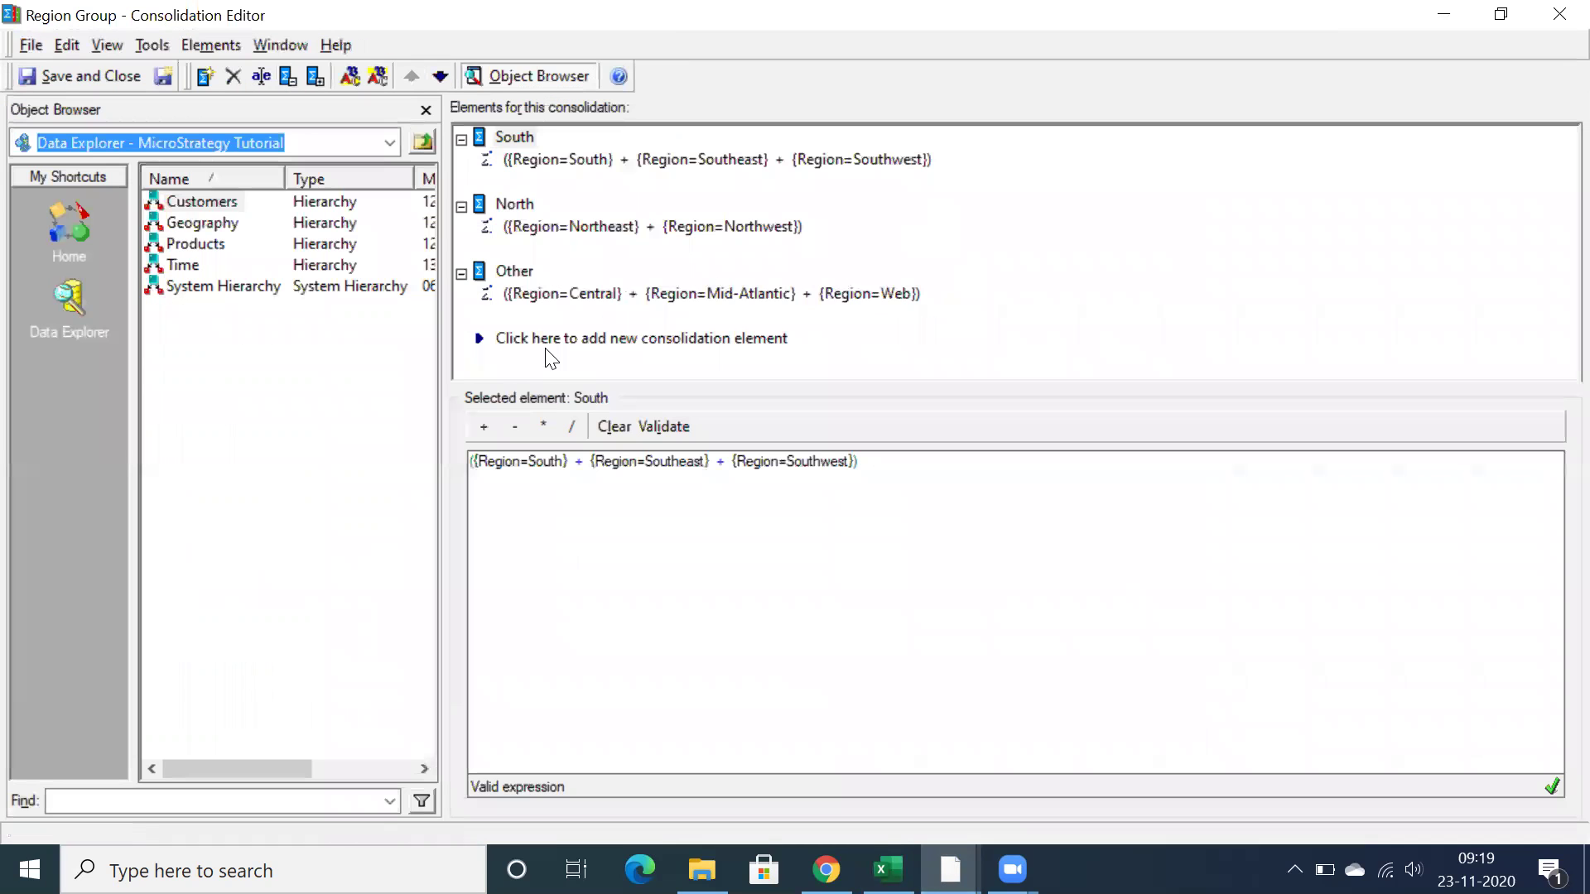
# - Add a consolidation element named South - North defined as [South] - [North], and save and close the consolidation without a change comment
pyautogui.click(497, 339)
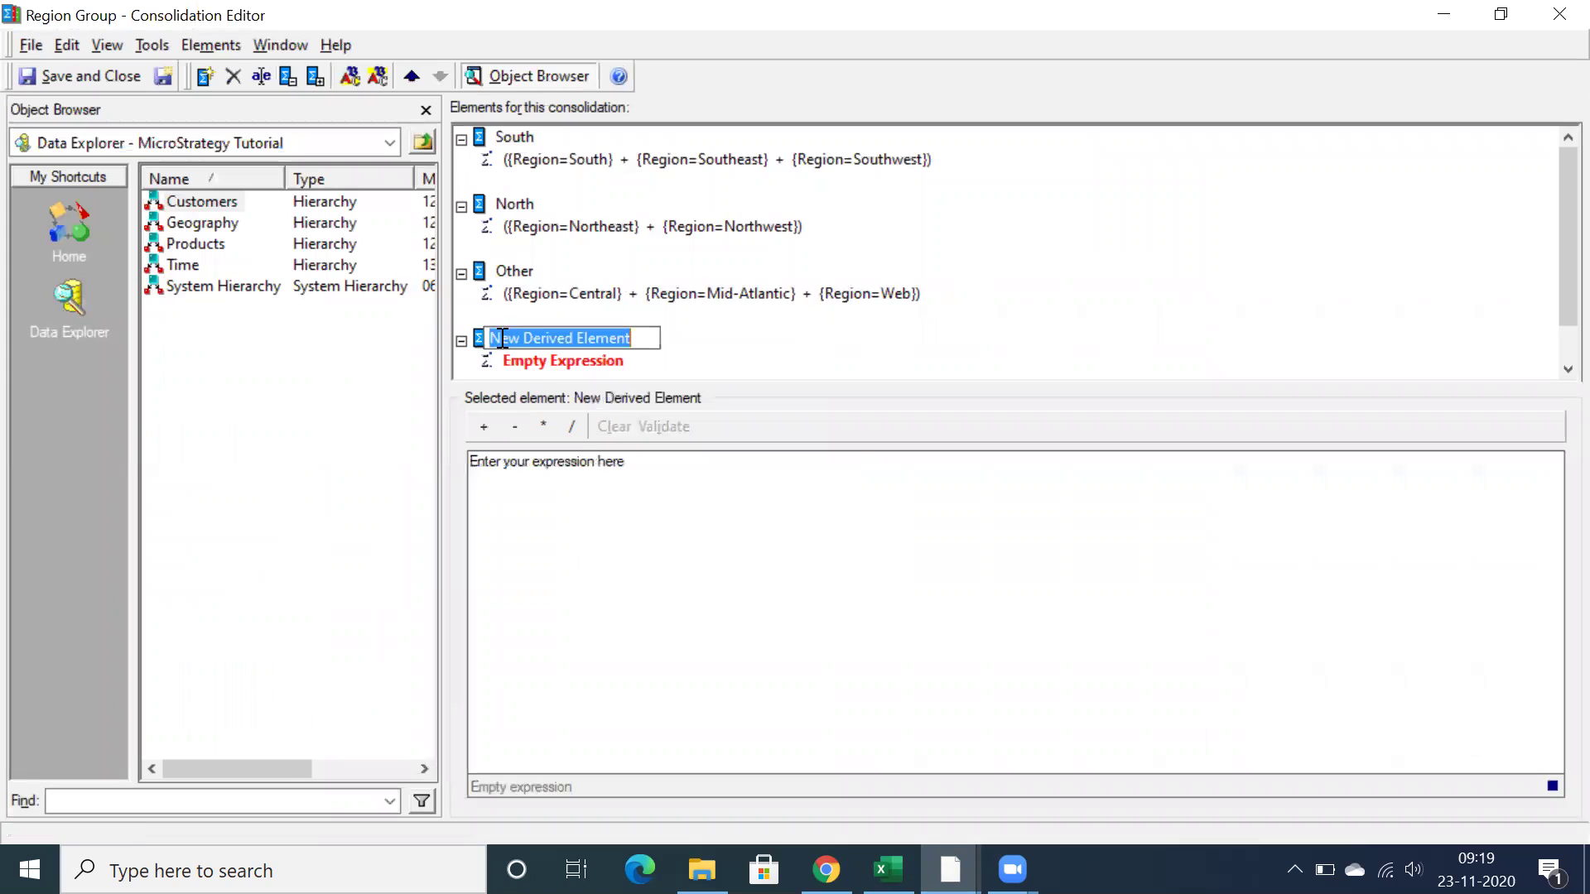
pyautogui.write('South')
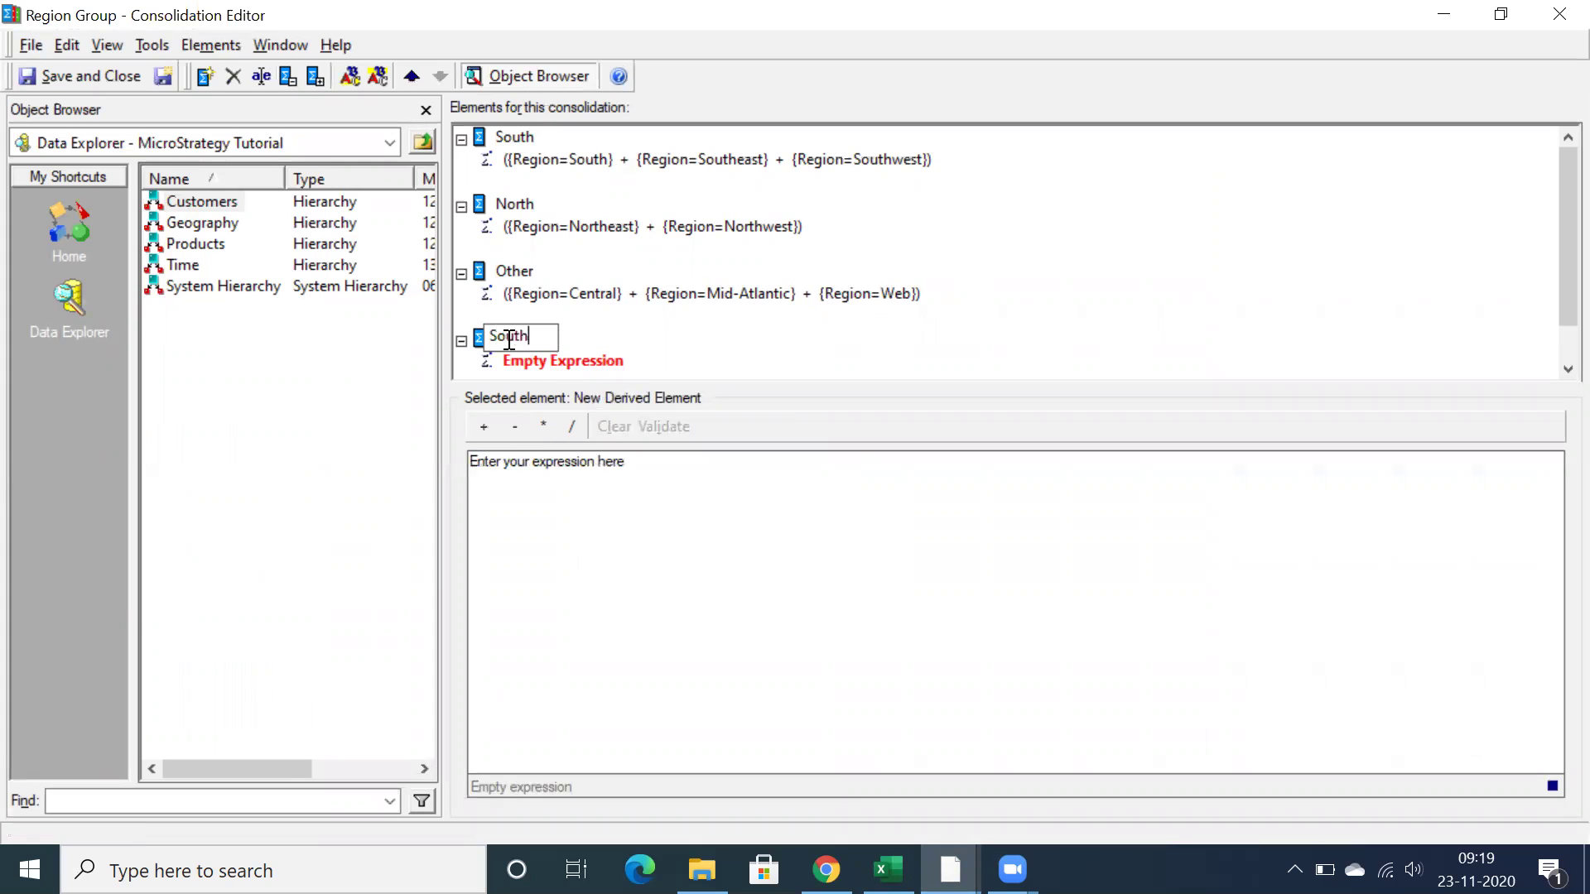
pyautogui.write(' - North')
pyautogui.click(555, 365)
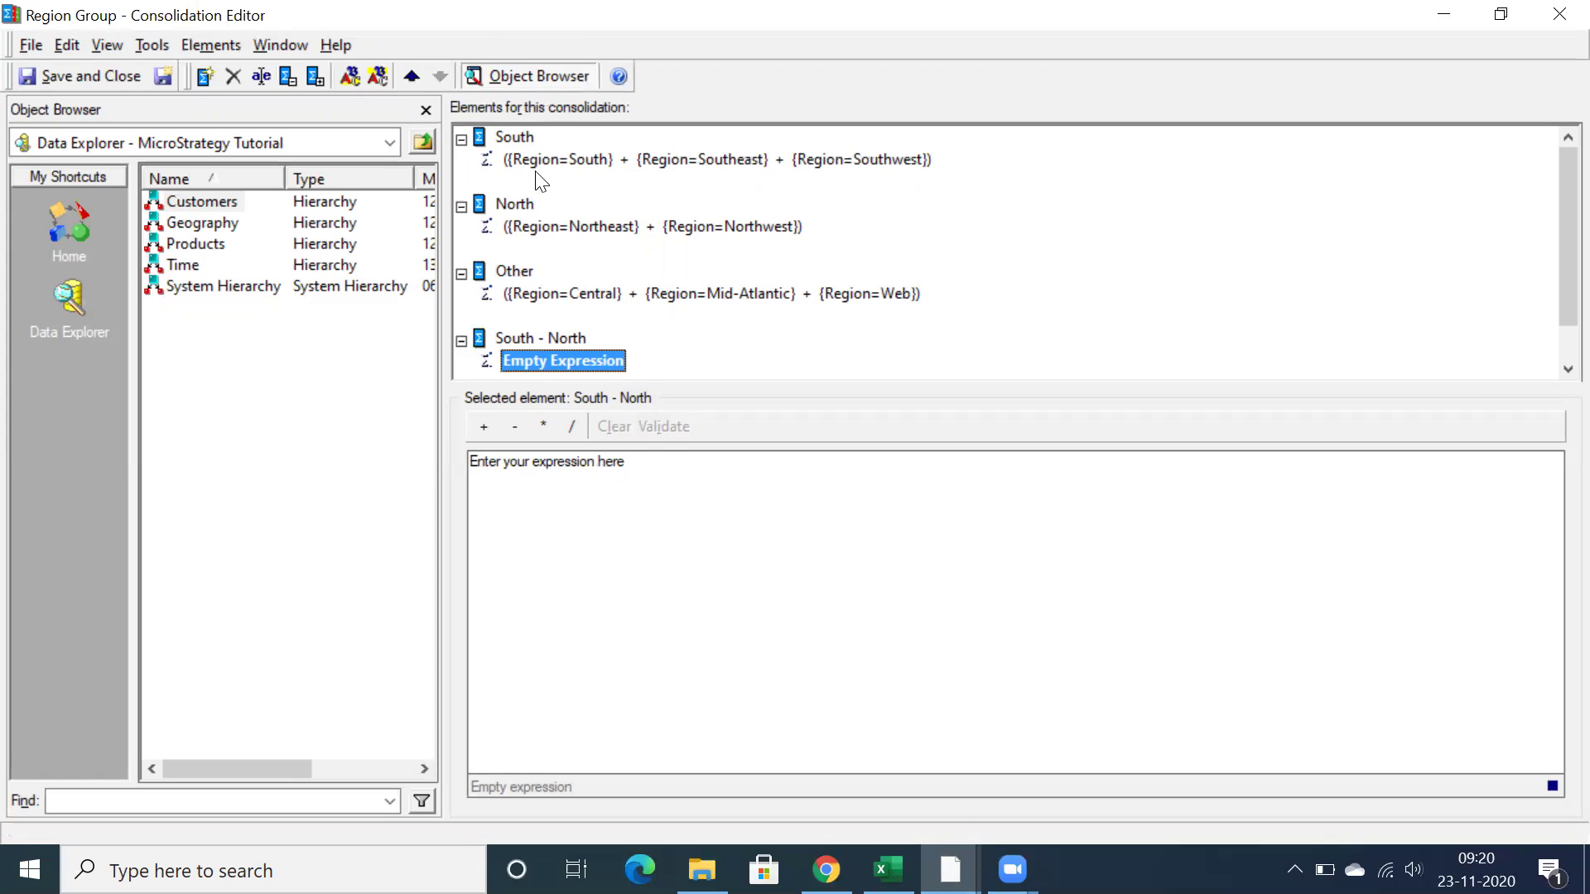
pyautogui.moveTo(513, 136); pyautogui.dragTo(574, 504)
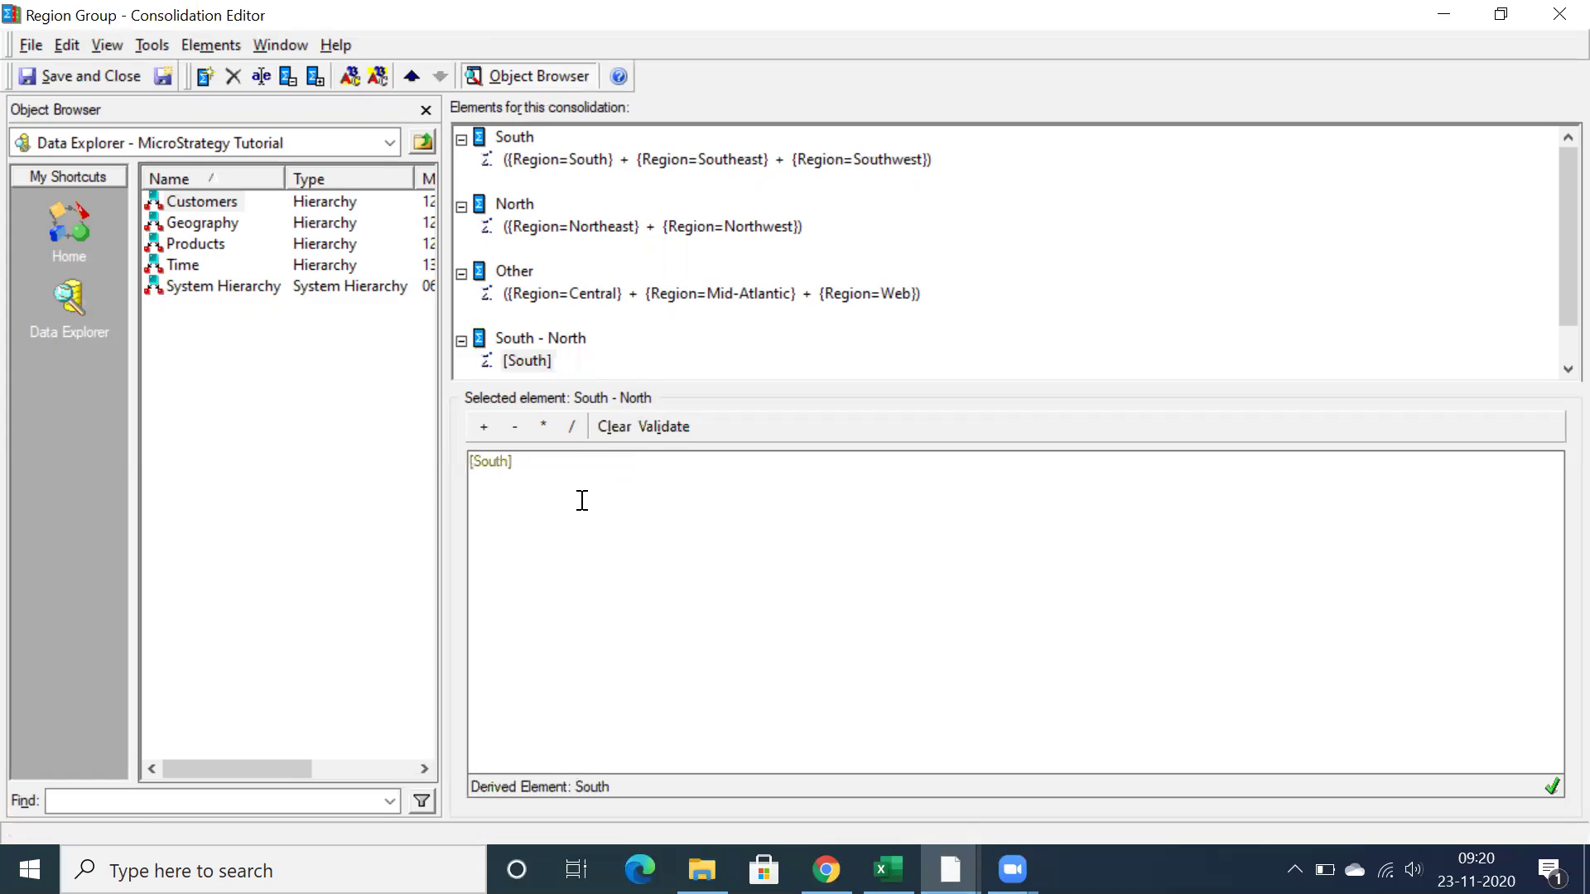
pyautogui.write('-')
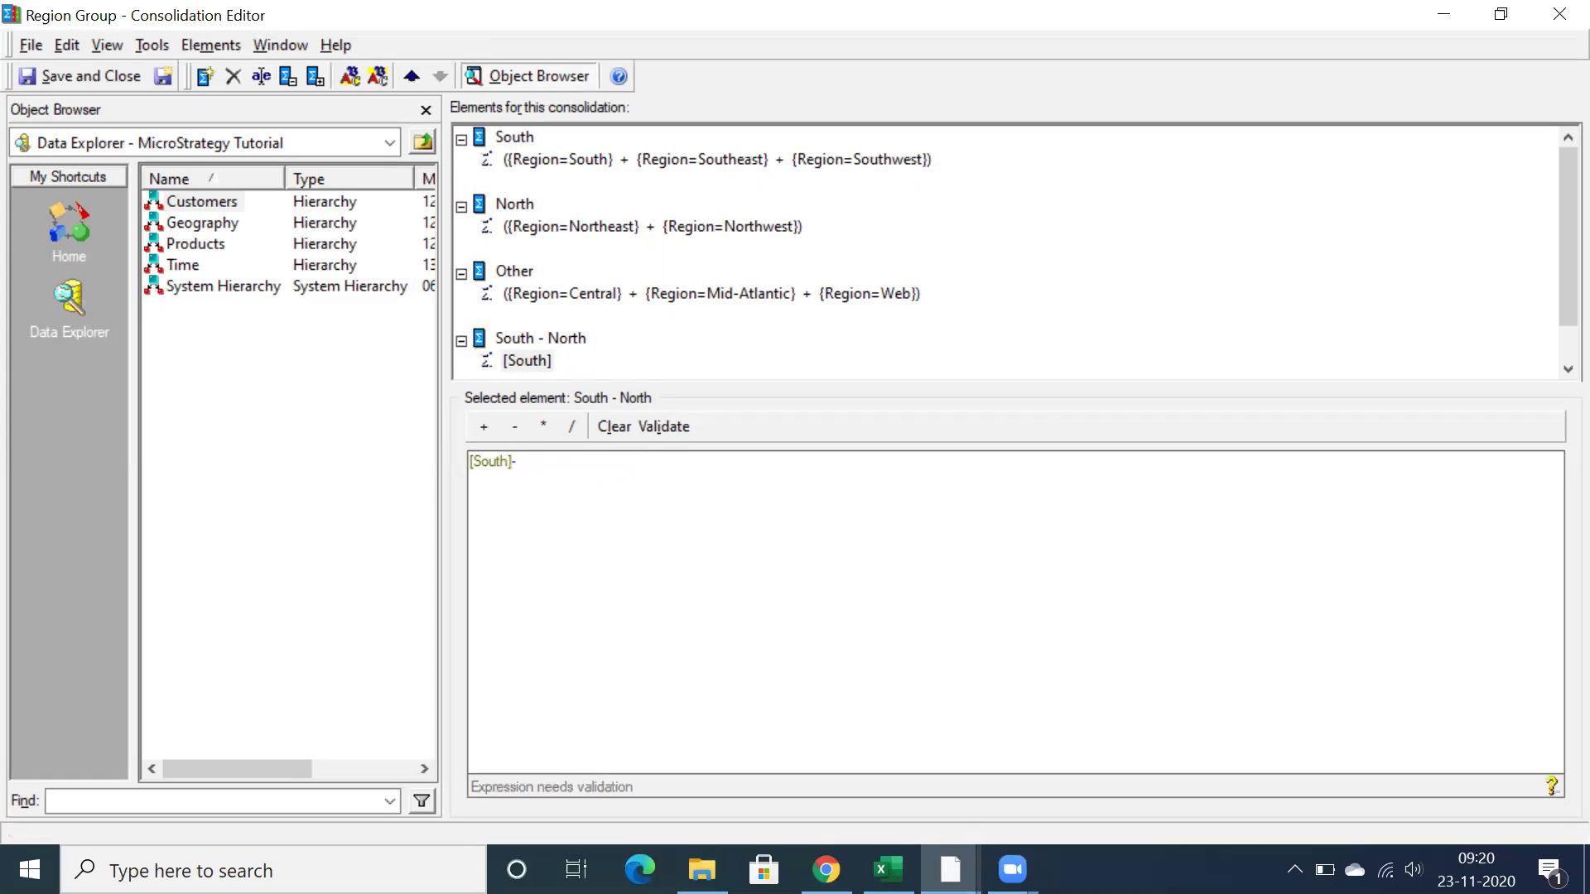
pyautogui.moveTo(511, 205); pyautogui.dragTo(625, 497)
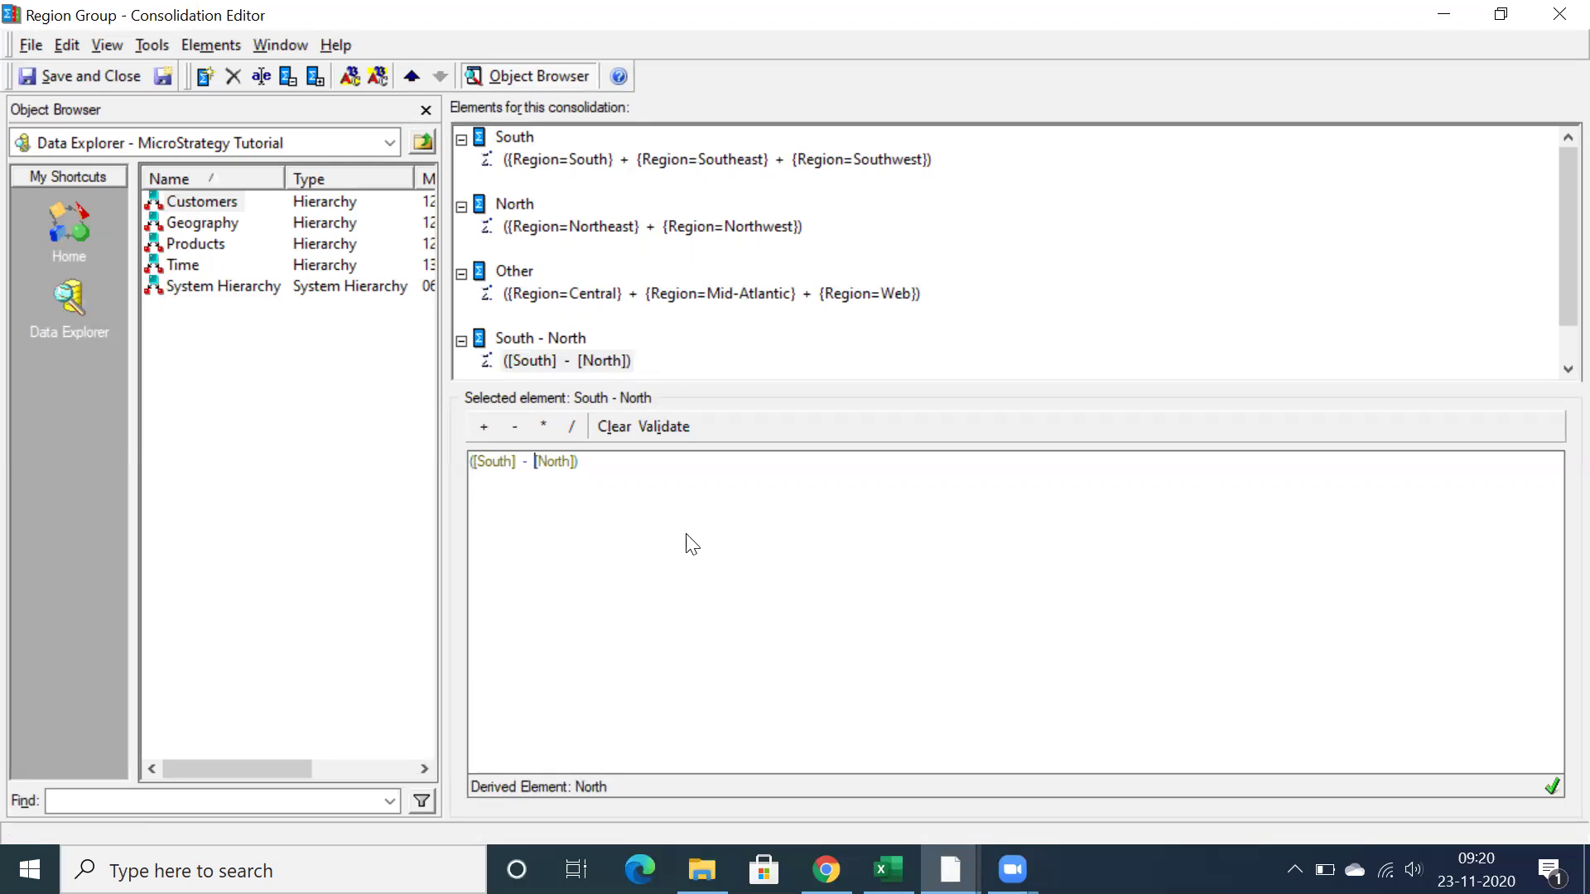
pyautogui.click(60, 73)
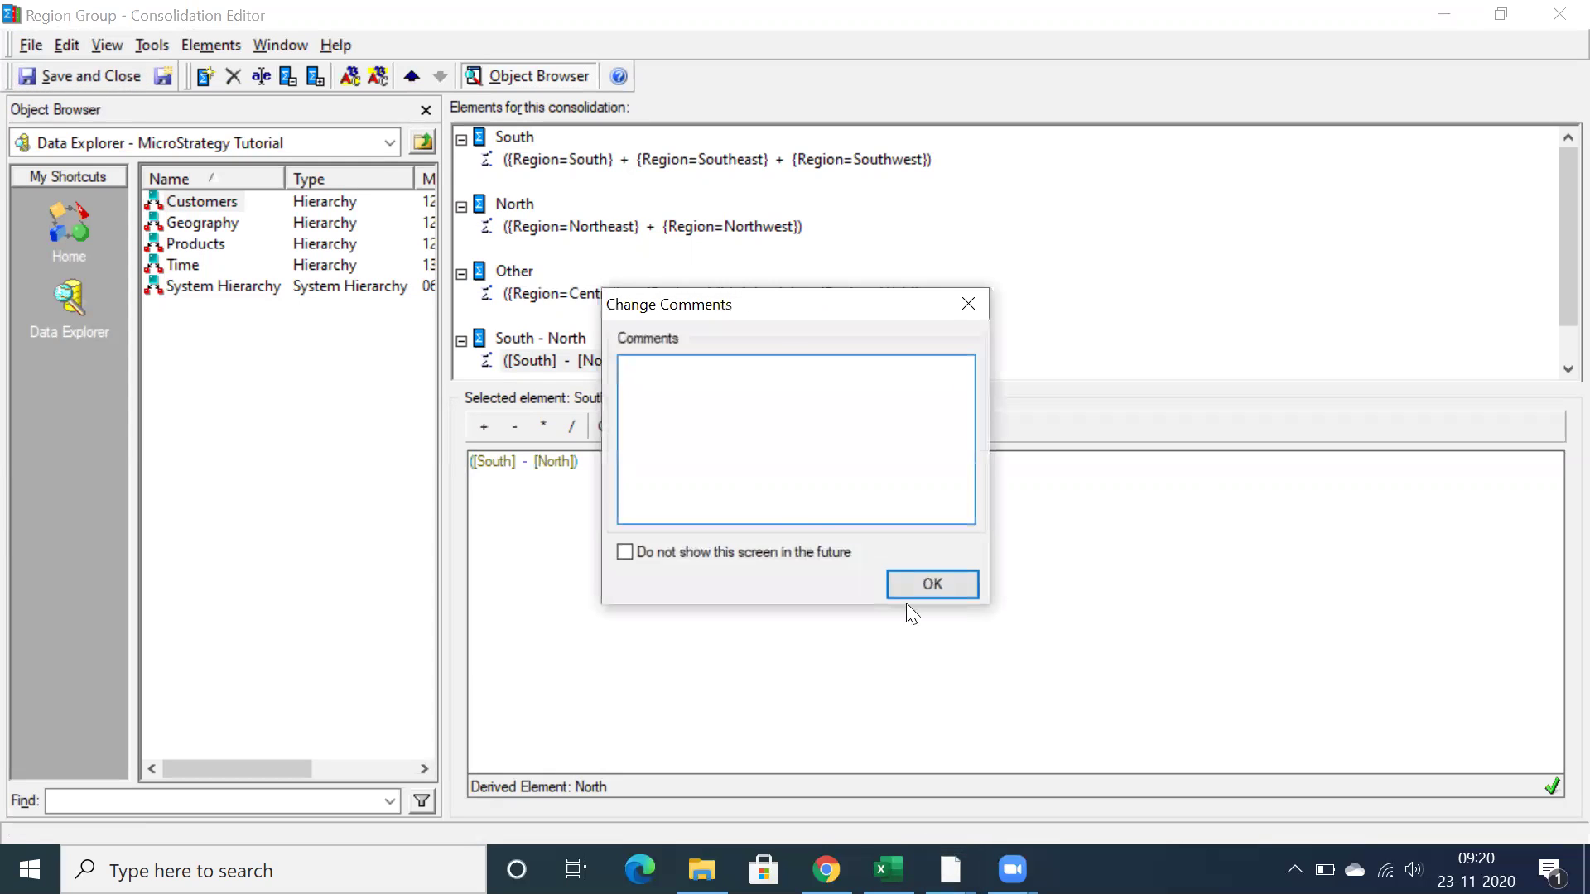
pyautogui.click(932, 583)
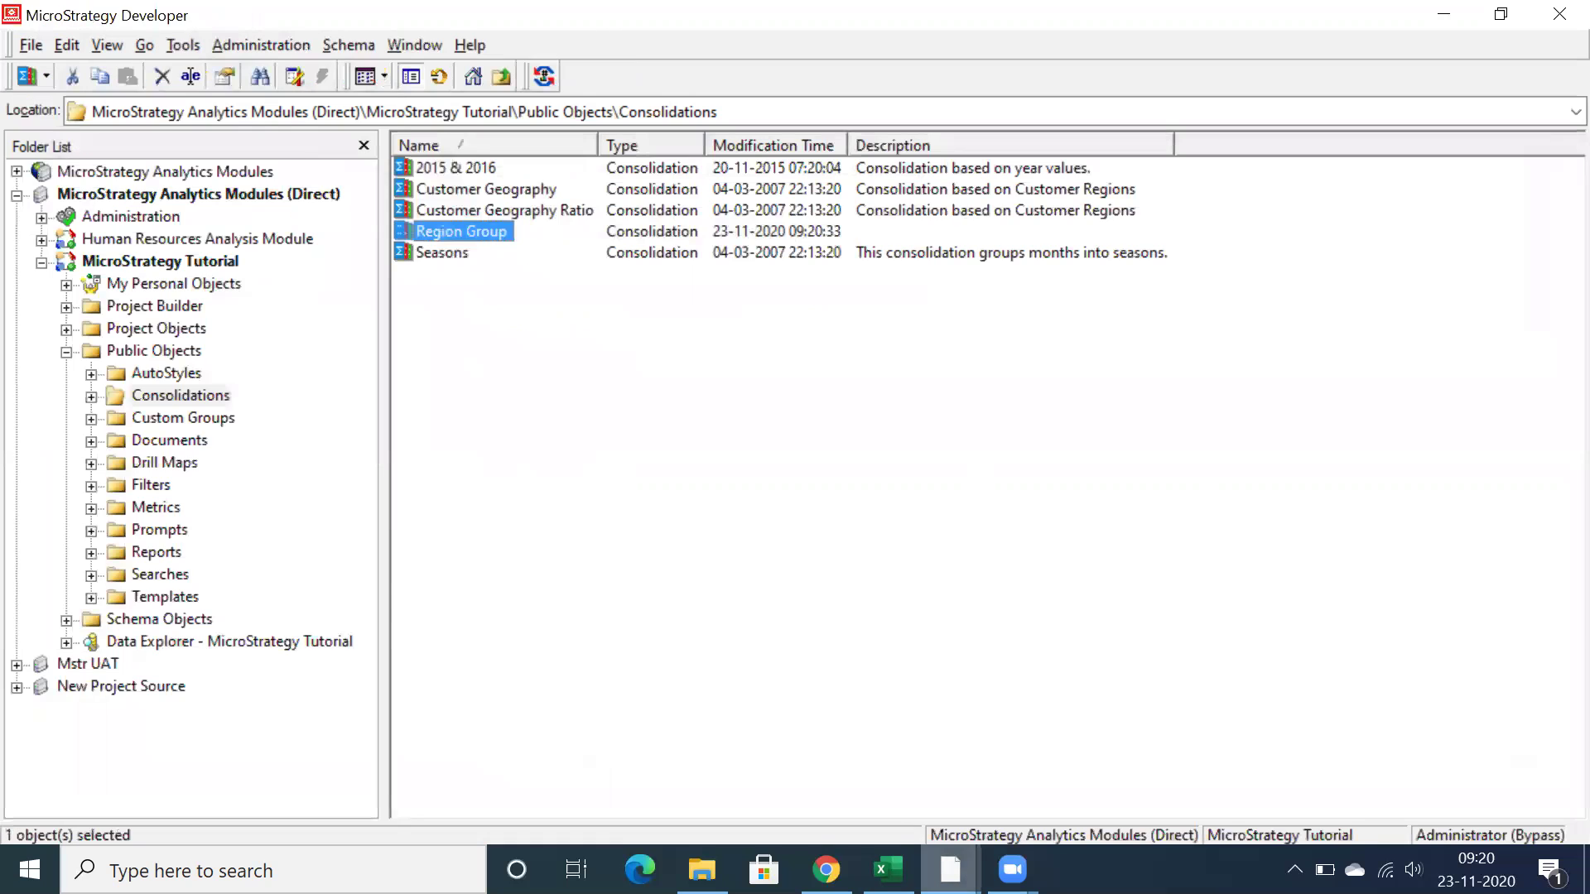
# - Switch to the New Report (1) window and save and close the report as Region Group in the Reports folder
pyautogui.moveTo(950, 870)
pyautogui.click(1019, 749)
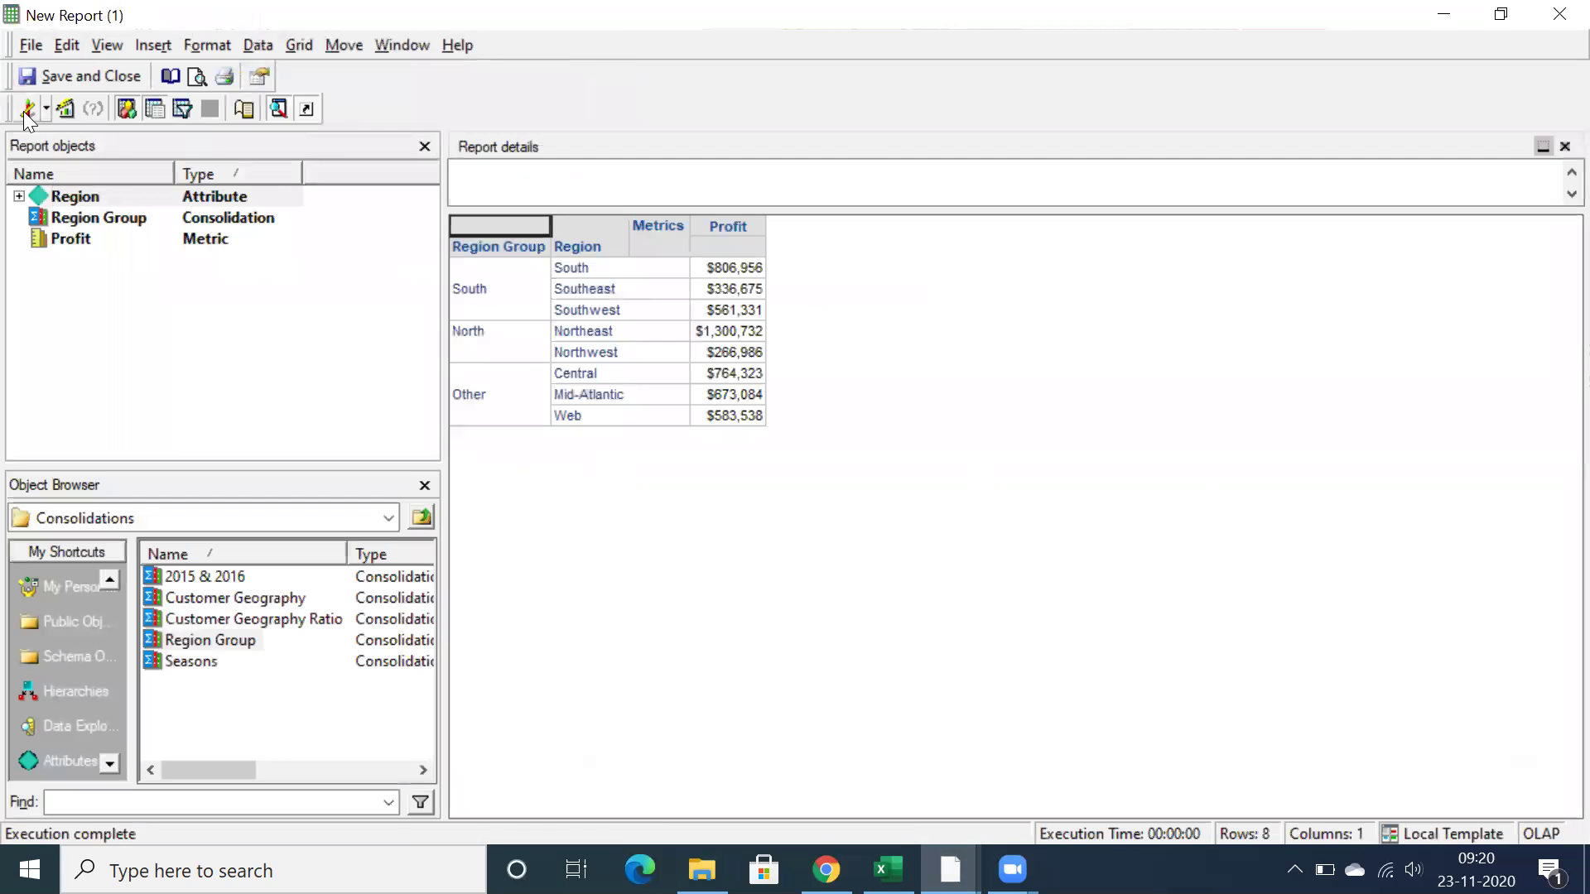
pyautogui.click(62, 78)
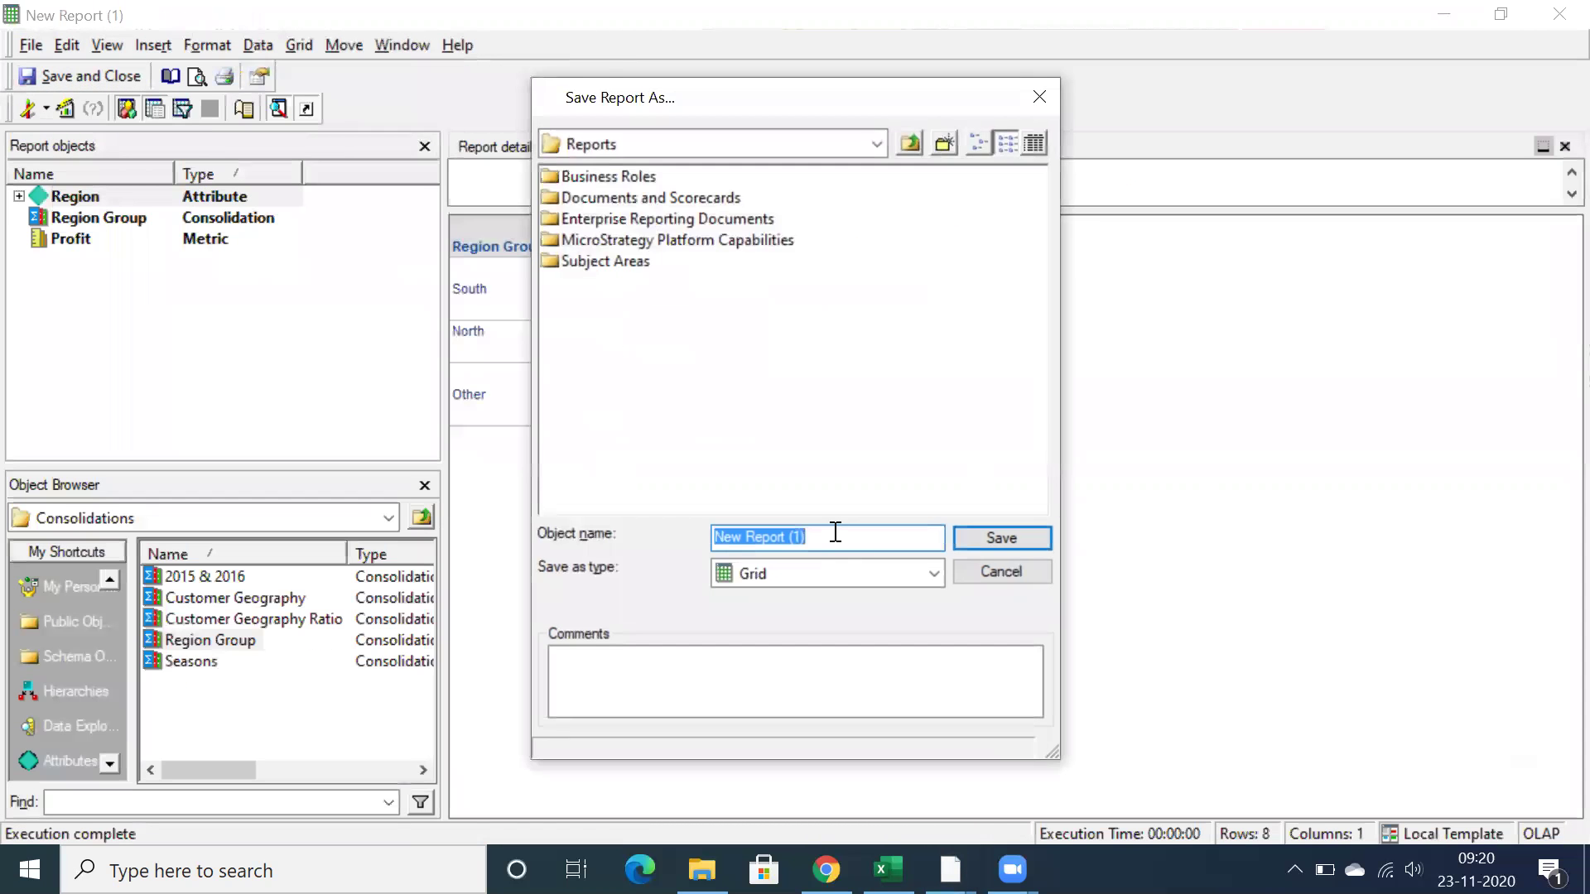
pyautogui.write('Region ')
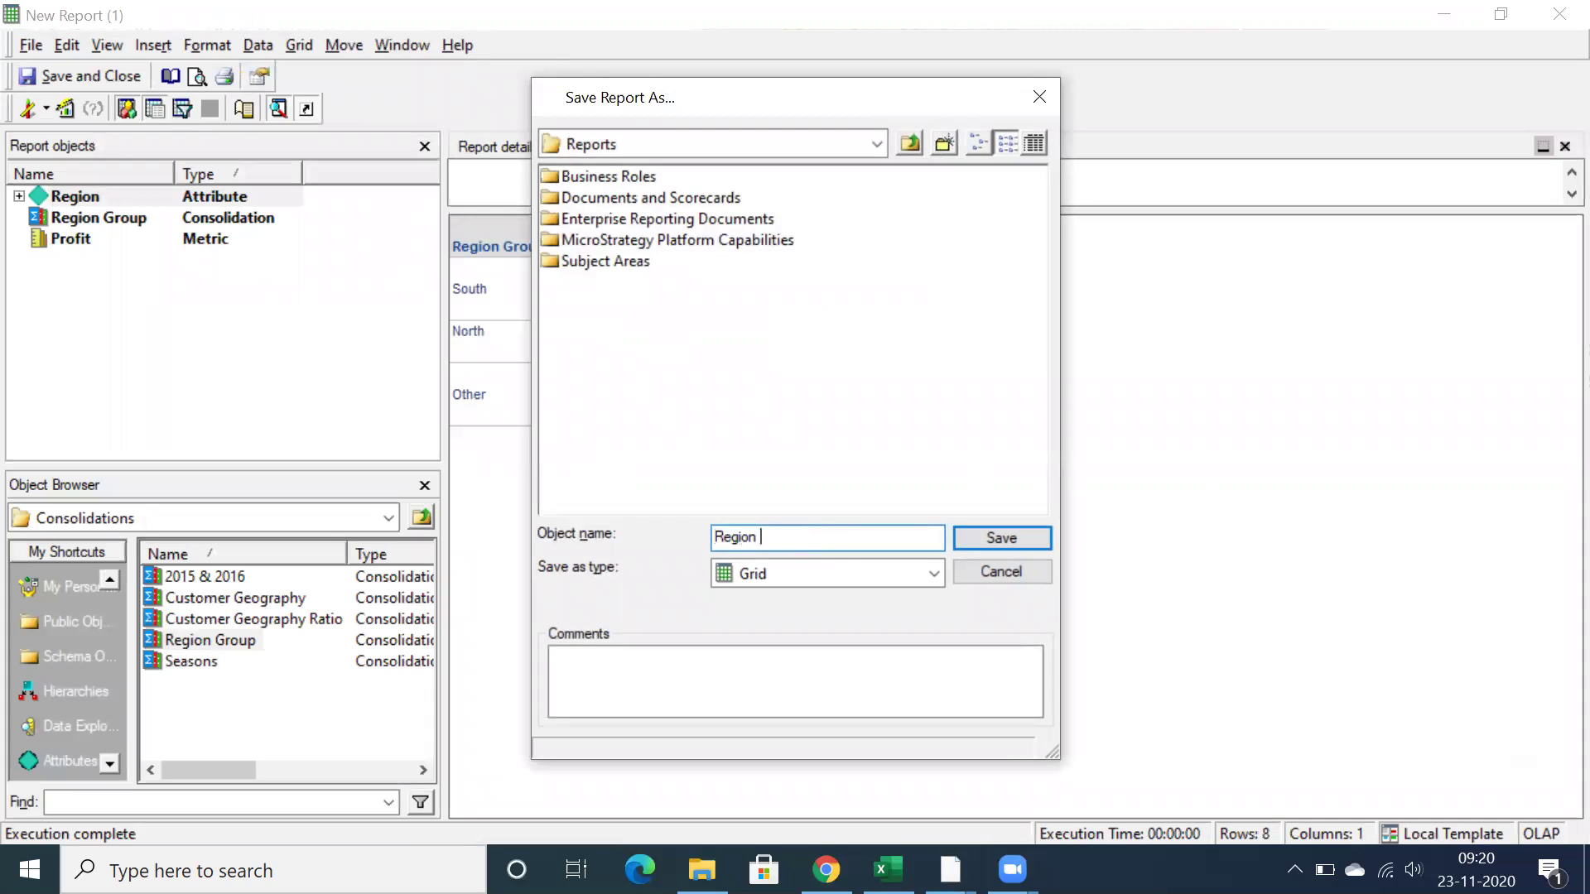
pyautogui.write('Cons')
pyautogui.press('BackSpace')
pyautogui.press('BackSpace')
pyautogui.press('BackSpace')
pyautogui.press('BackSpace')
pyautogui.write('Group')
pyautogui.press('Return')
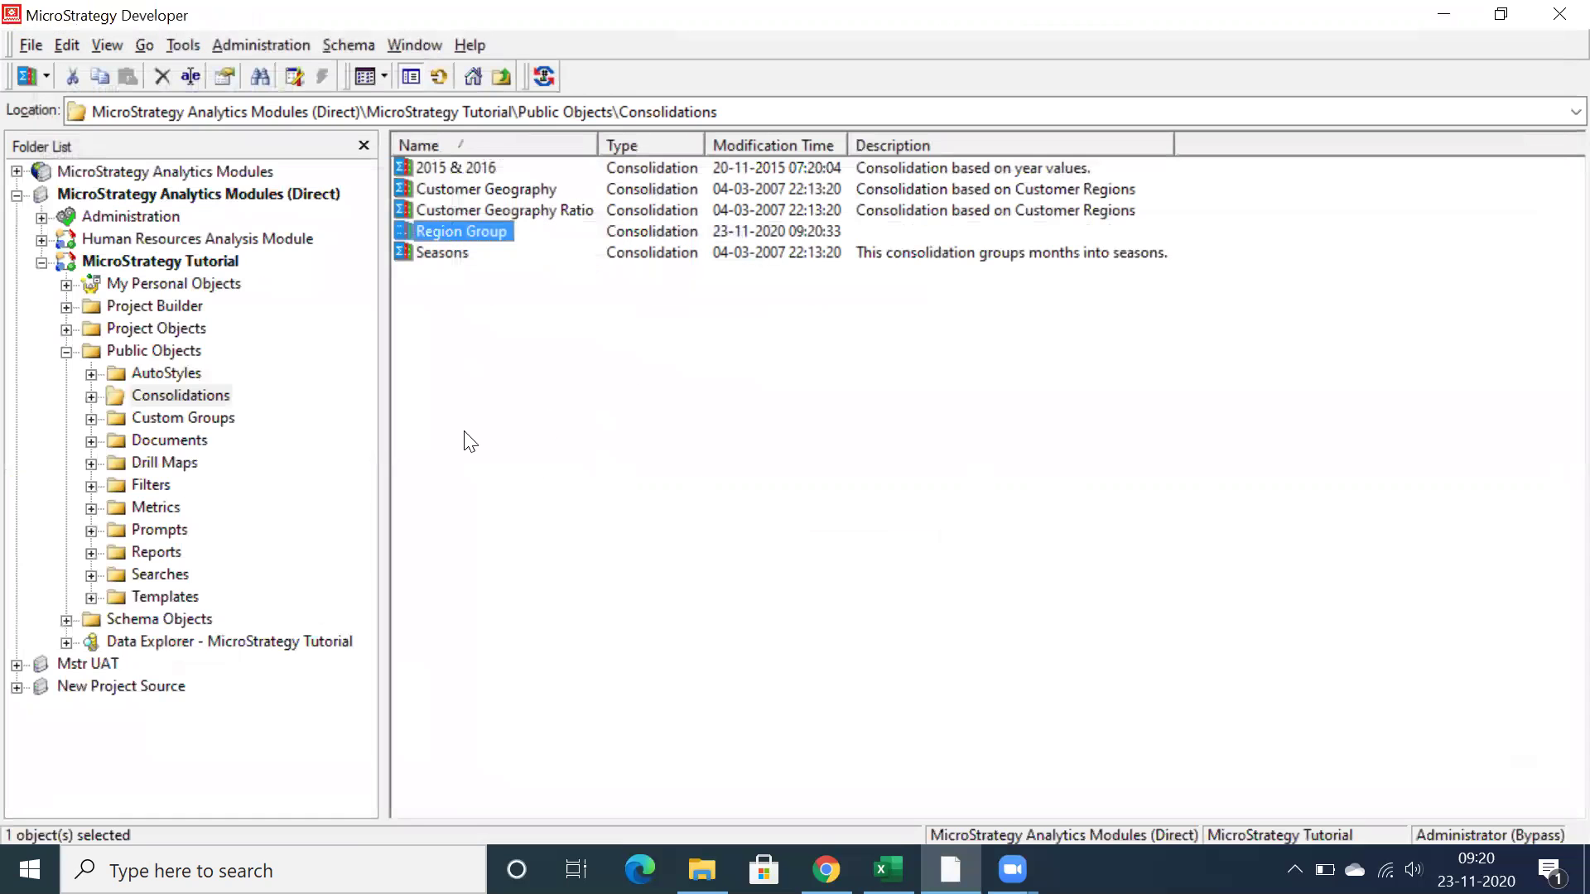
# - Open the saved Region Group report from the Reports folder under Public Objects
pyautogui.click(464, 432)
pyautogui.click(157, 553)
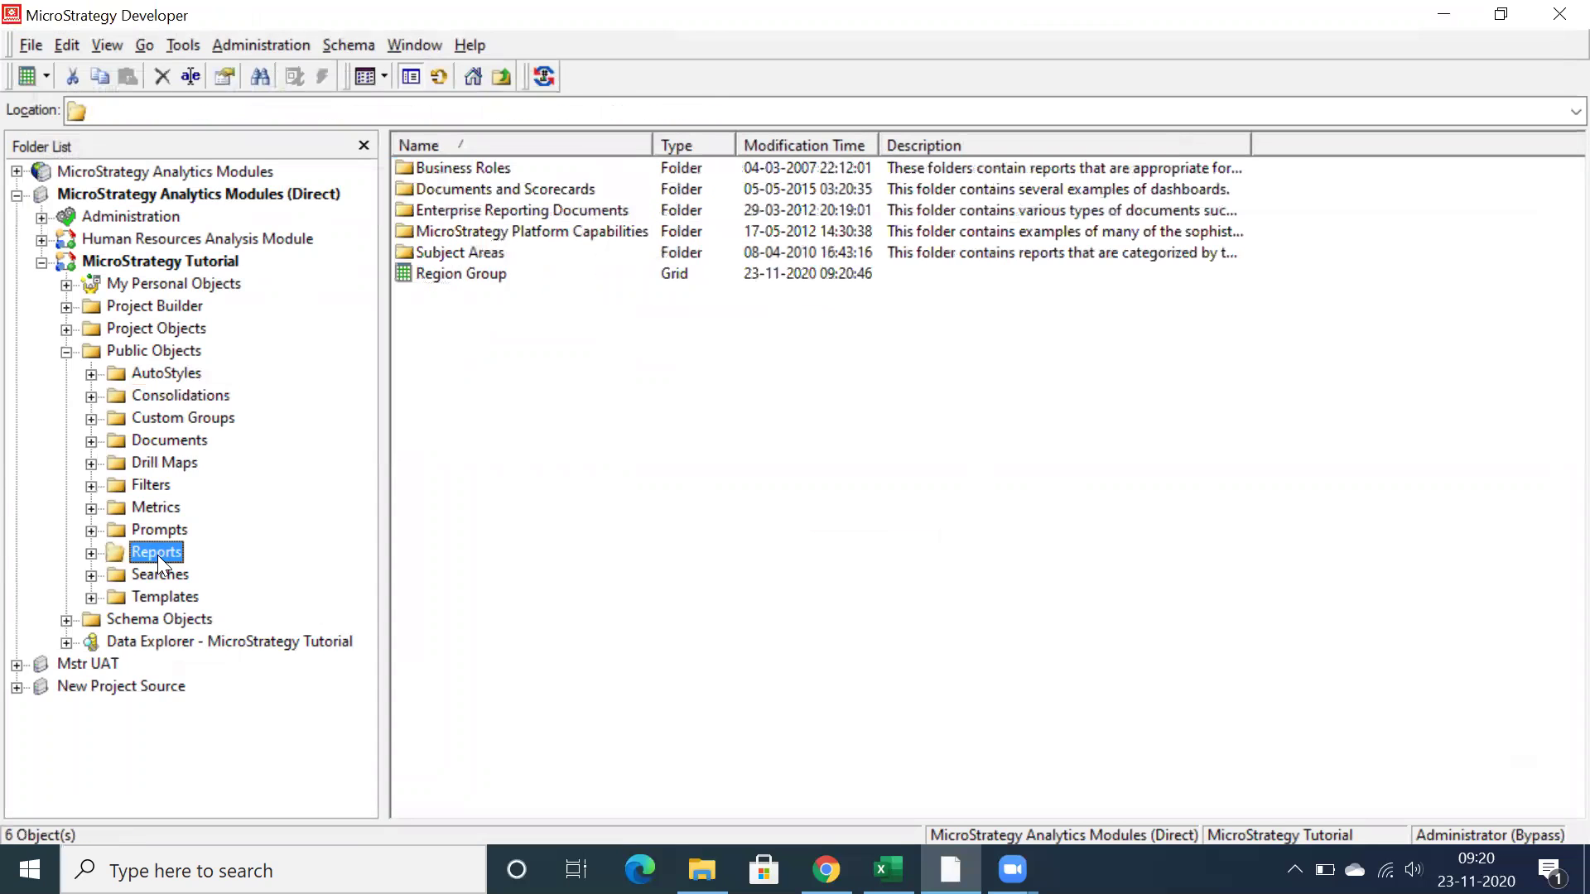
pyautogui.doubleClick(485, 278)
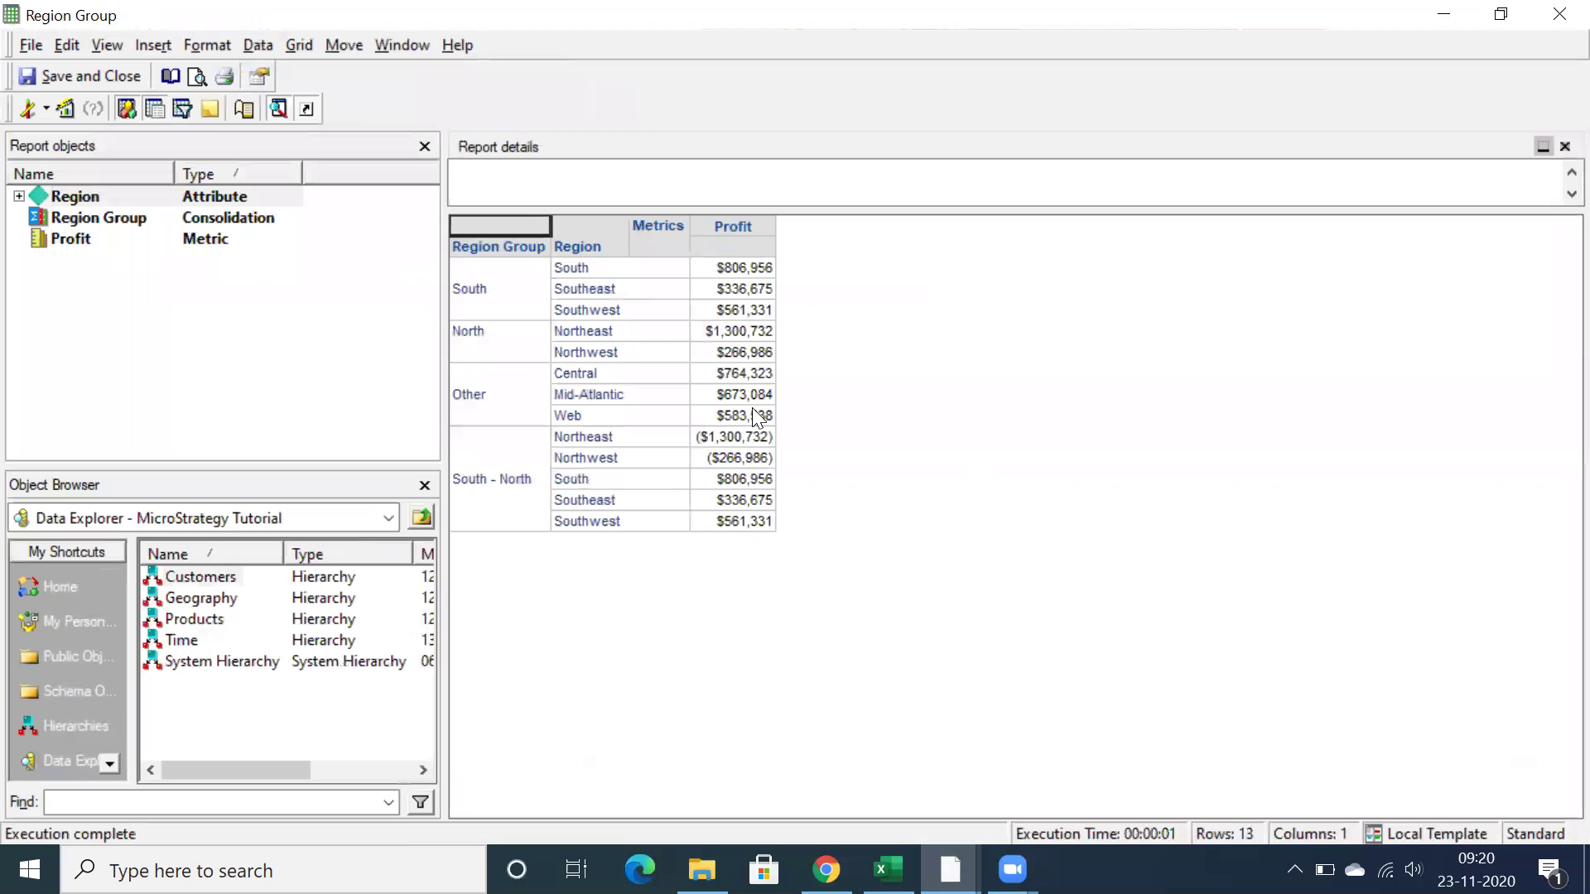
# - Remove the Region attribute from the report grid and select the South - North profit value
pyautogui.click(507, 480)
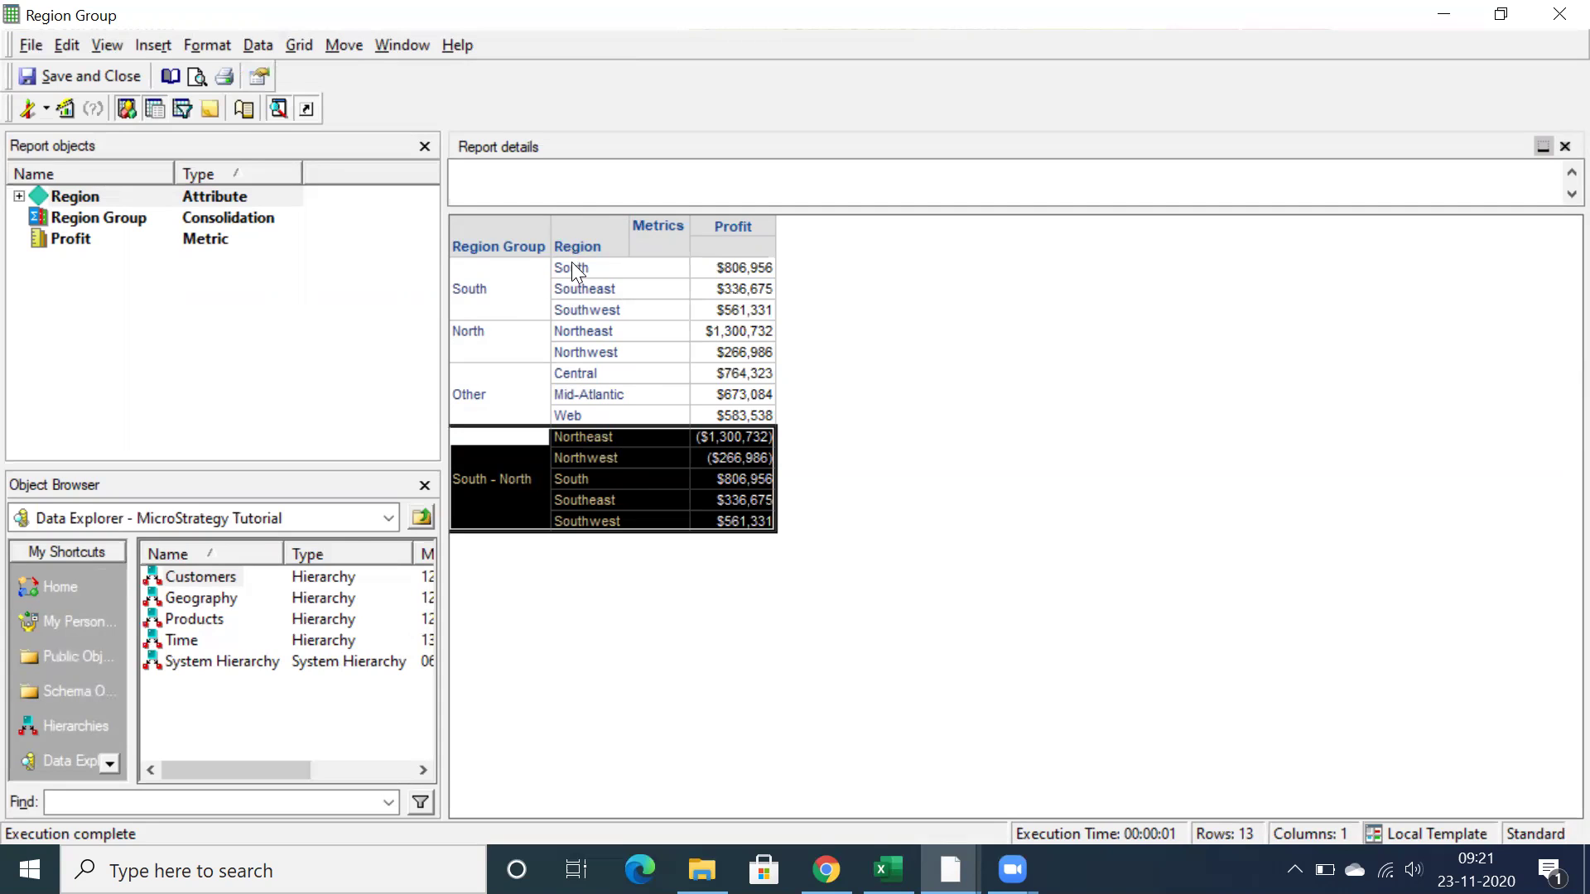
pyautogui.moveTo(559, 245); pyautogui.dragTo(309, 331)
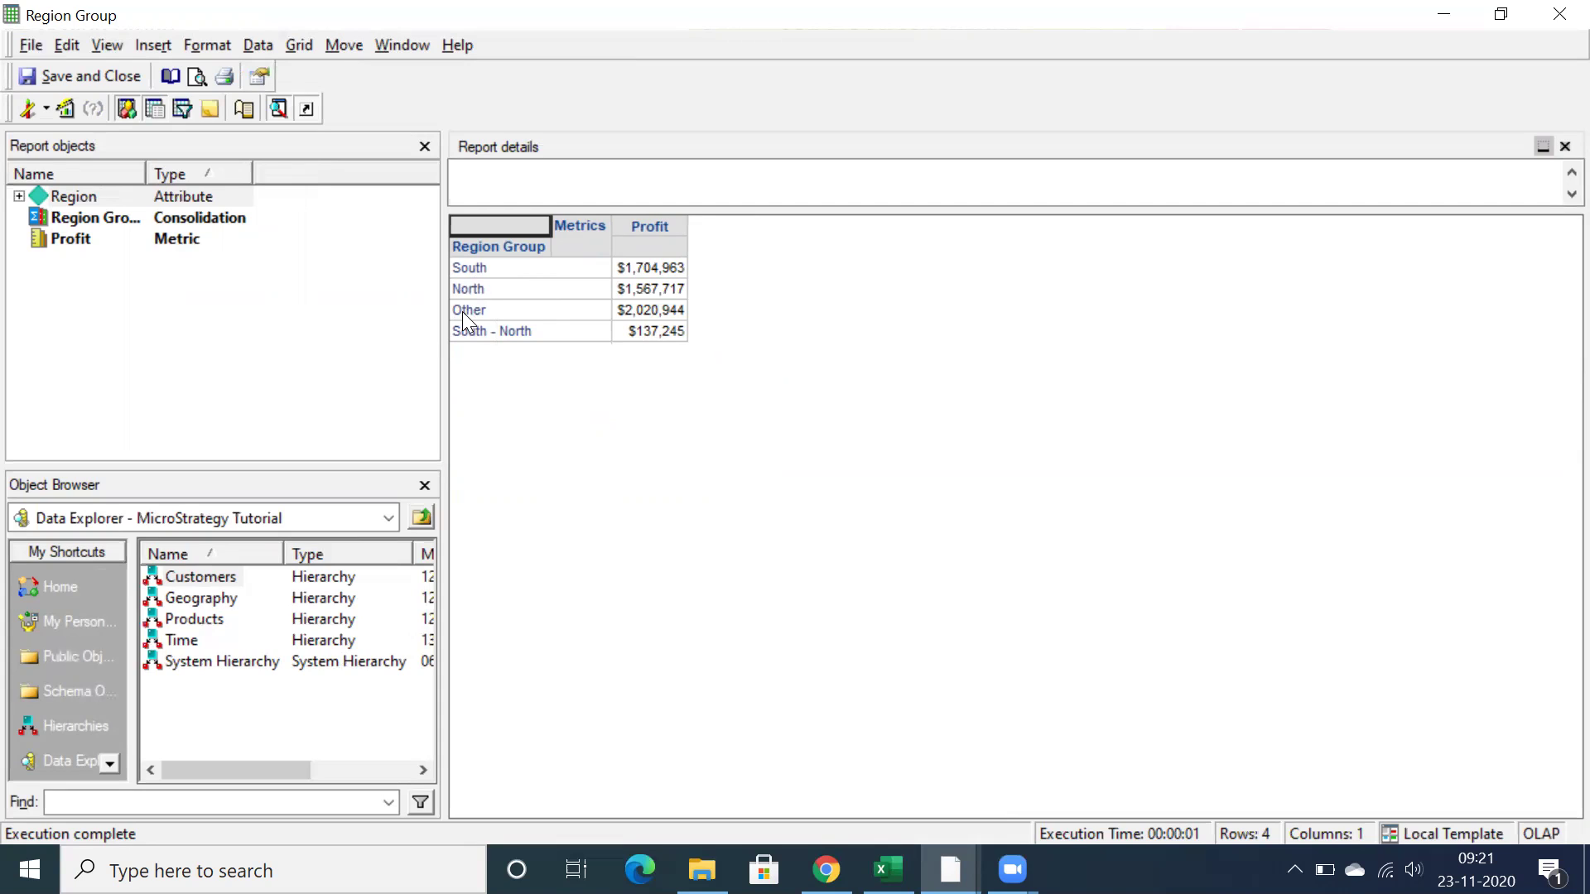
pyautogui.click(476, 329)
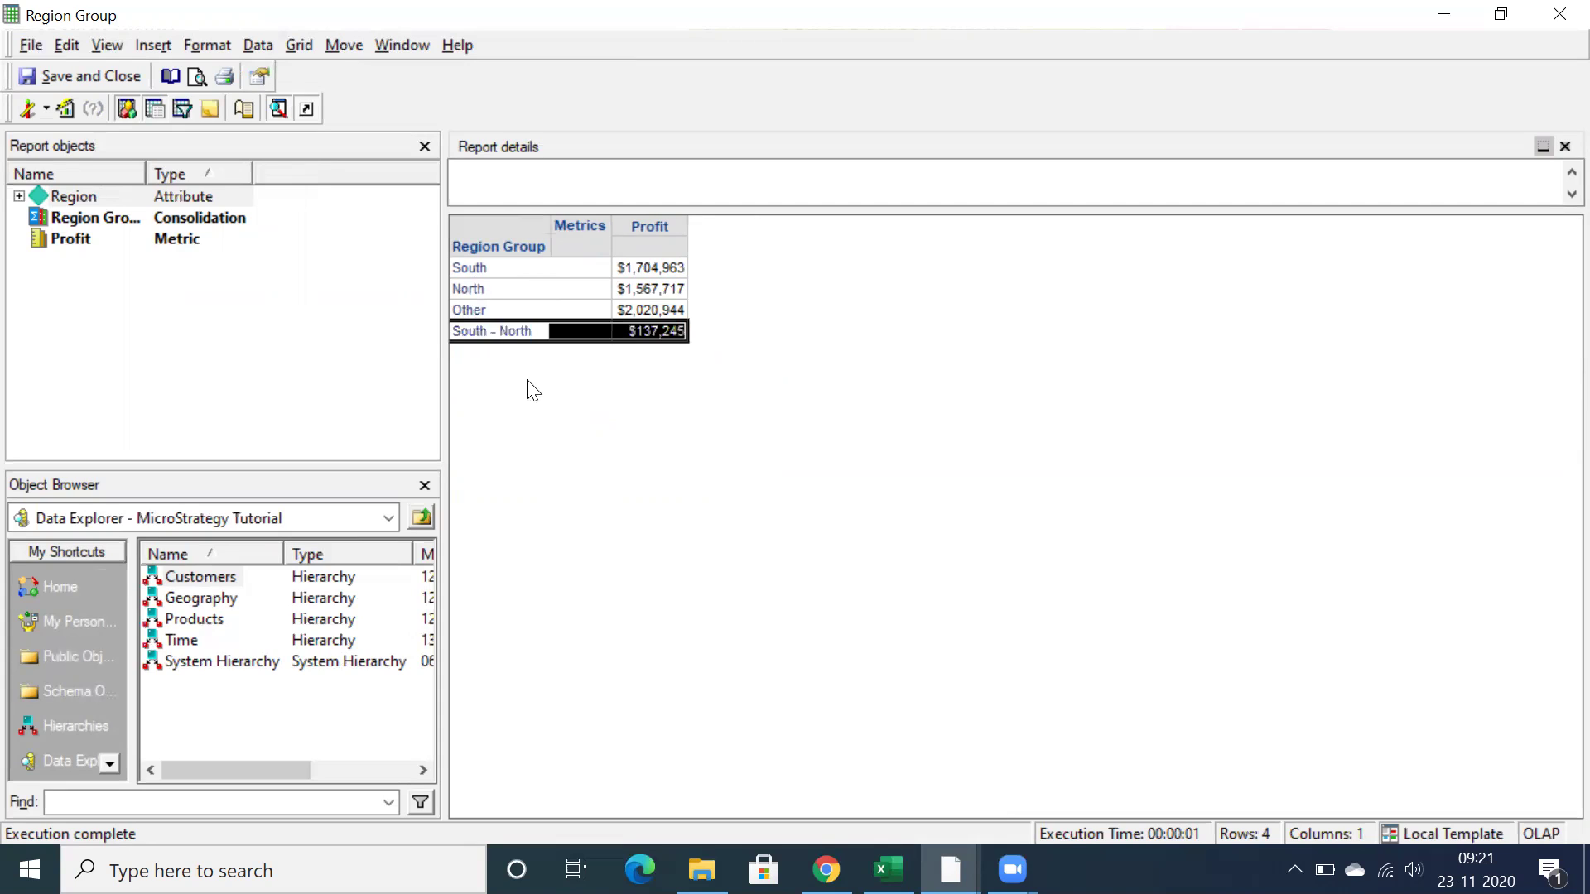
pyautogui.click(639, 335)
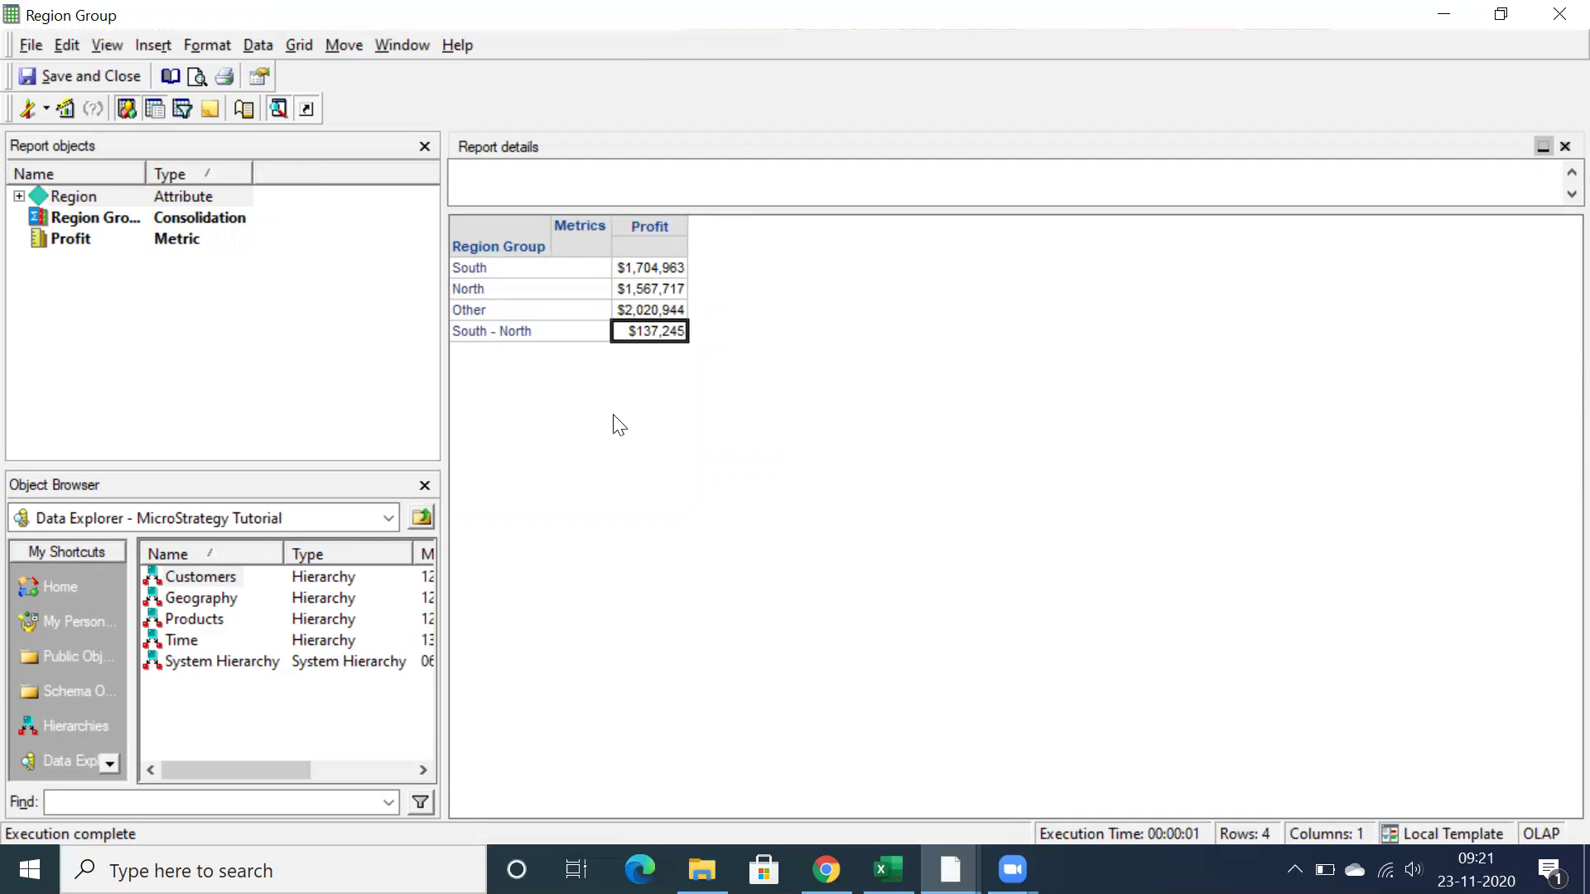
# - Switch to the Excel workbook and enter the note "Less number of Pass..." in cell A8 under the Consolidations notes
pyautogui.click(887, 870)
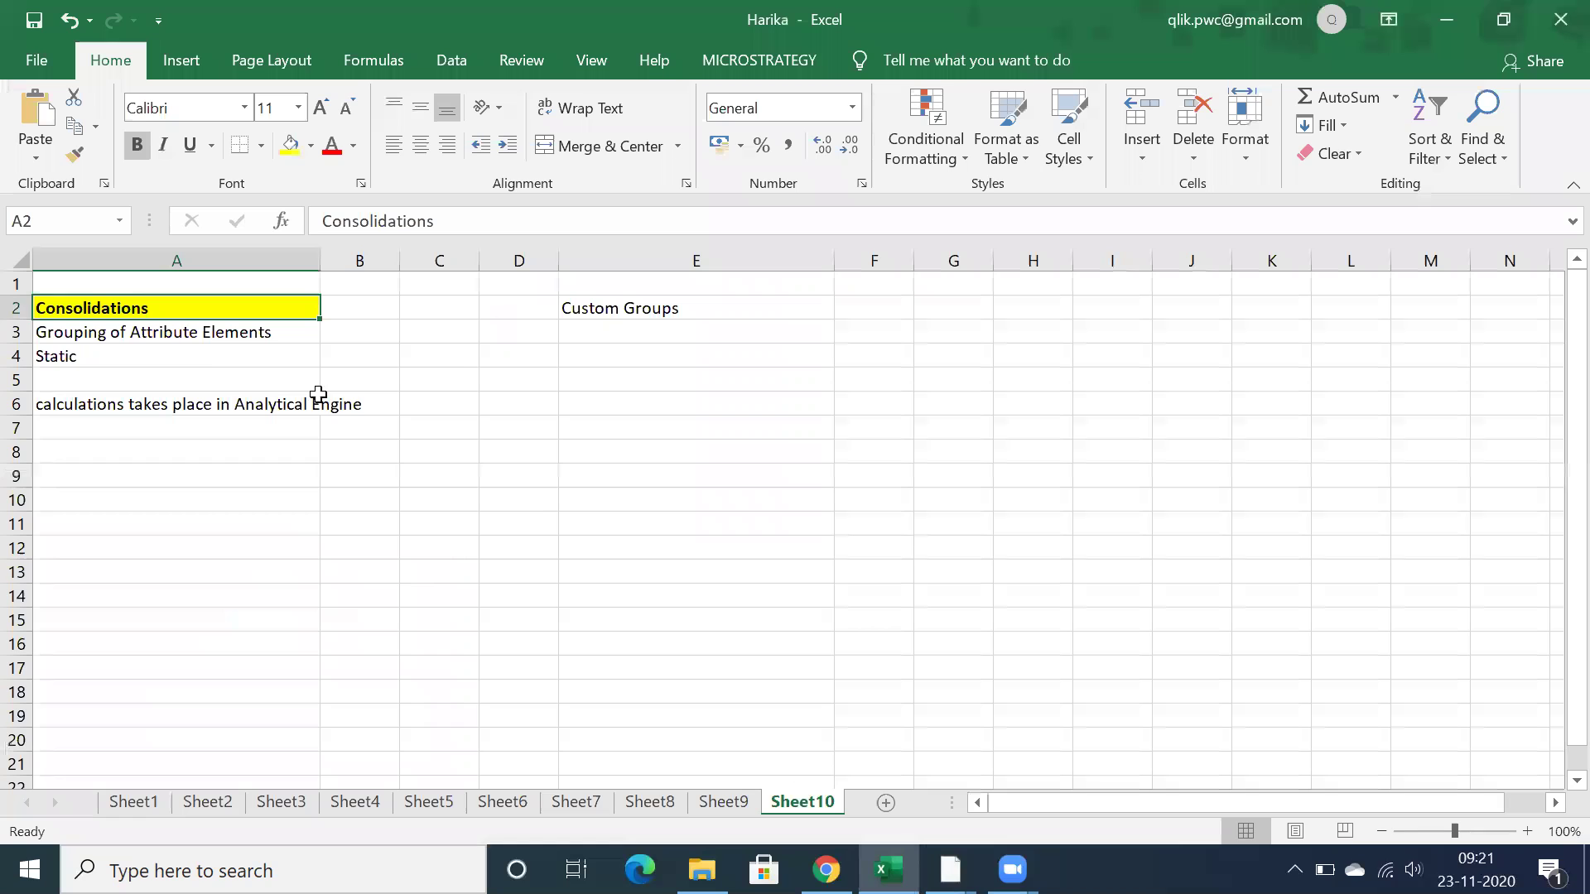
pyautogui.click(222, 336)
pyautogui.click(202, 367)
pyautogui.click(181, 414)
pyautogui.click(157, 460)
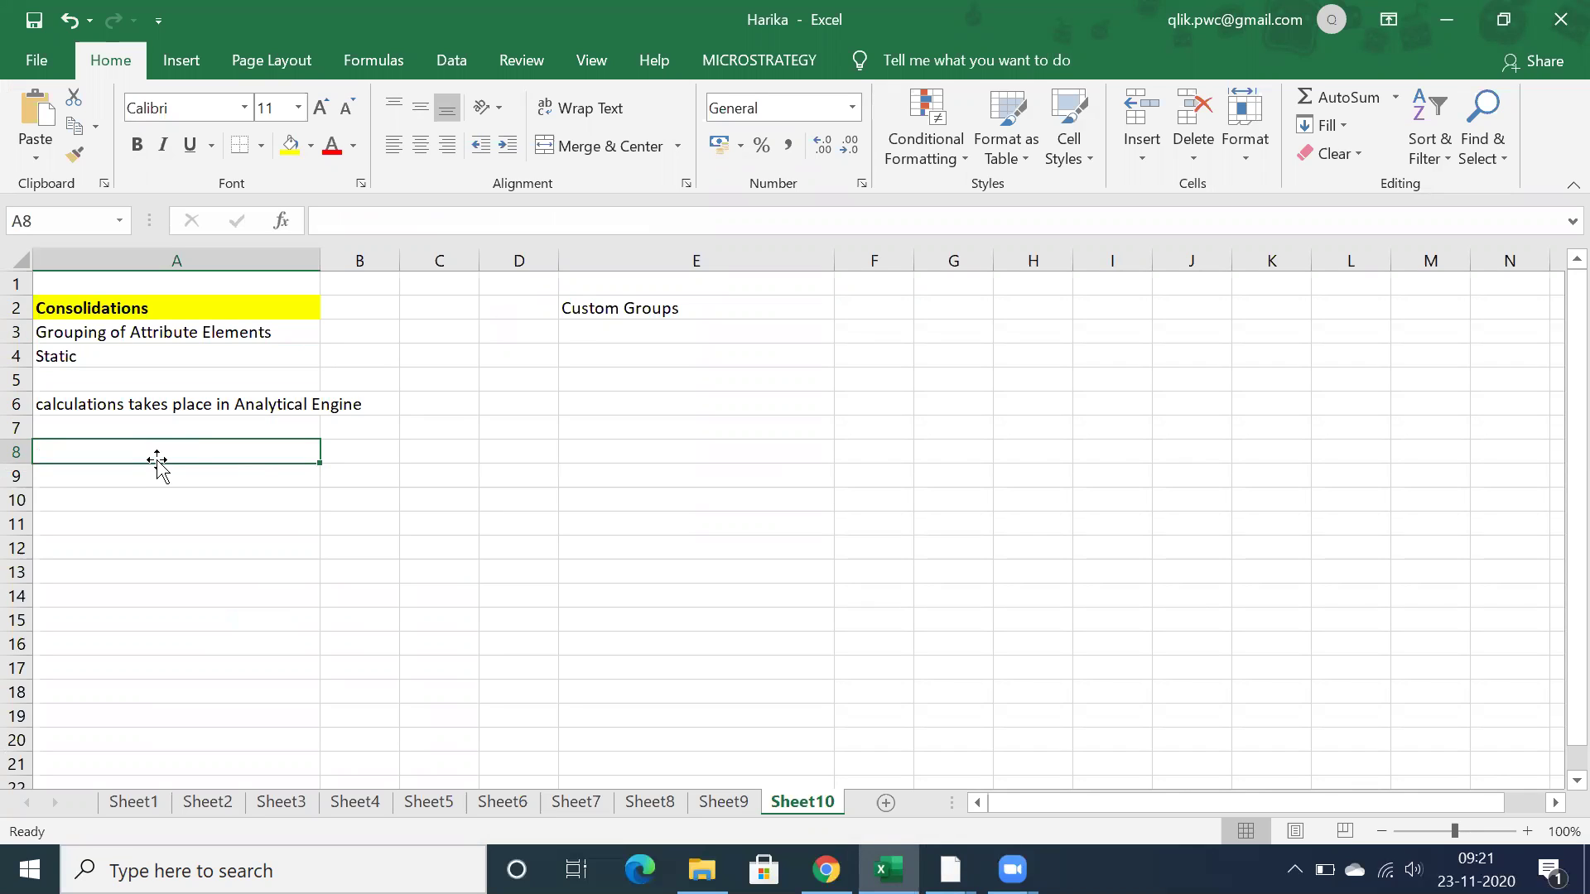
pyautogui.click(133, 312)
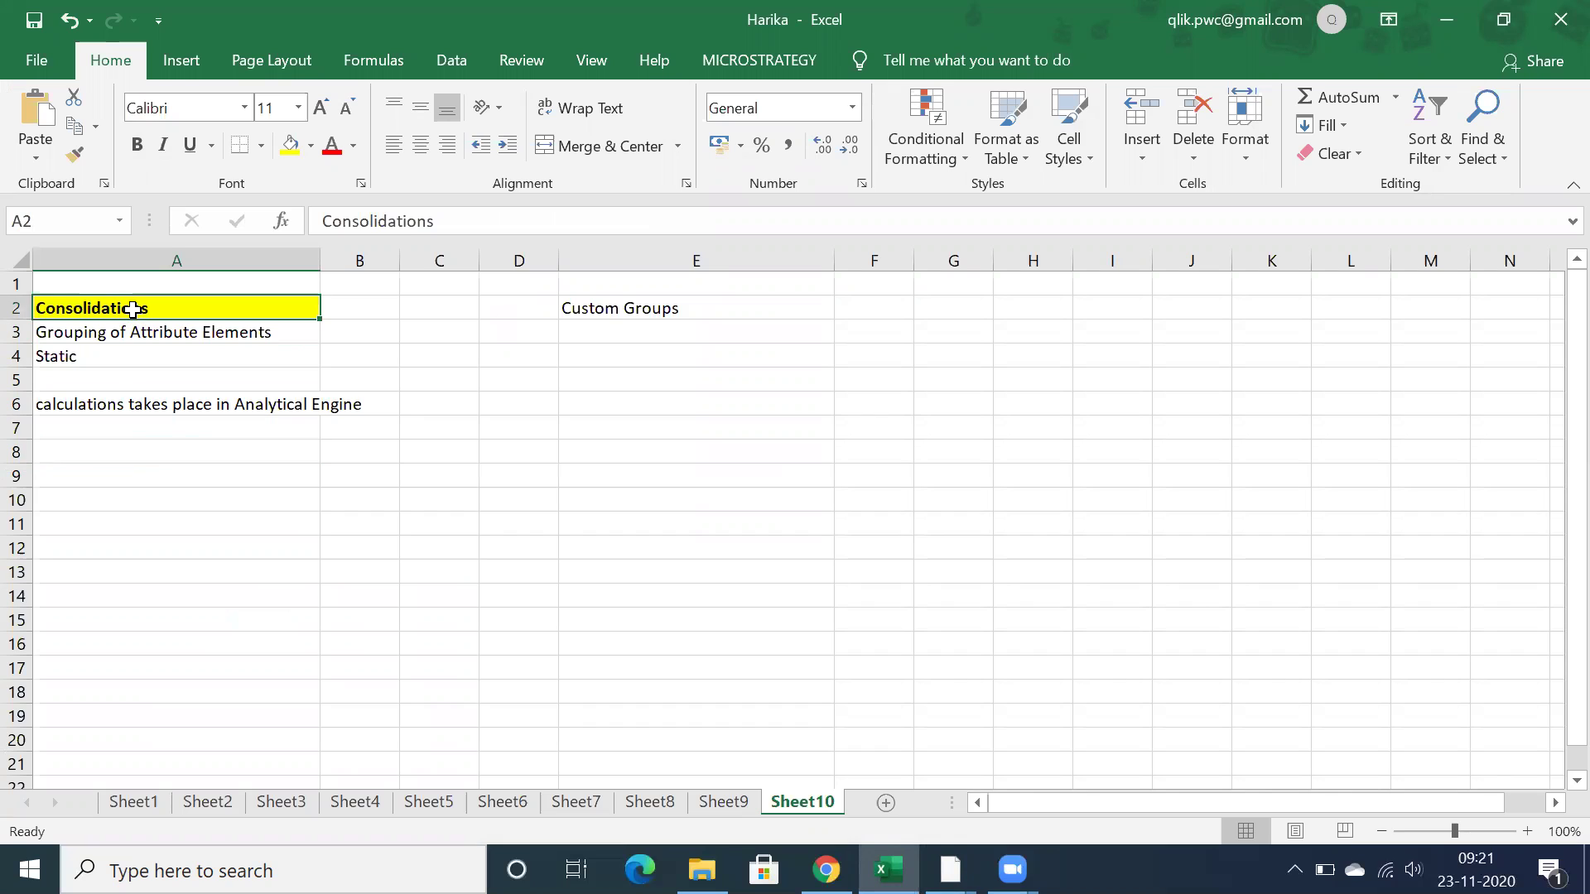
pyautogui.click(65, 445)
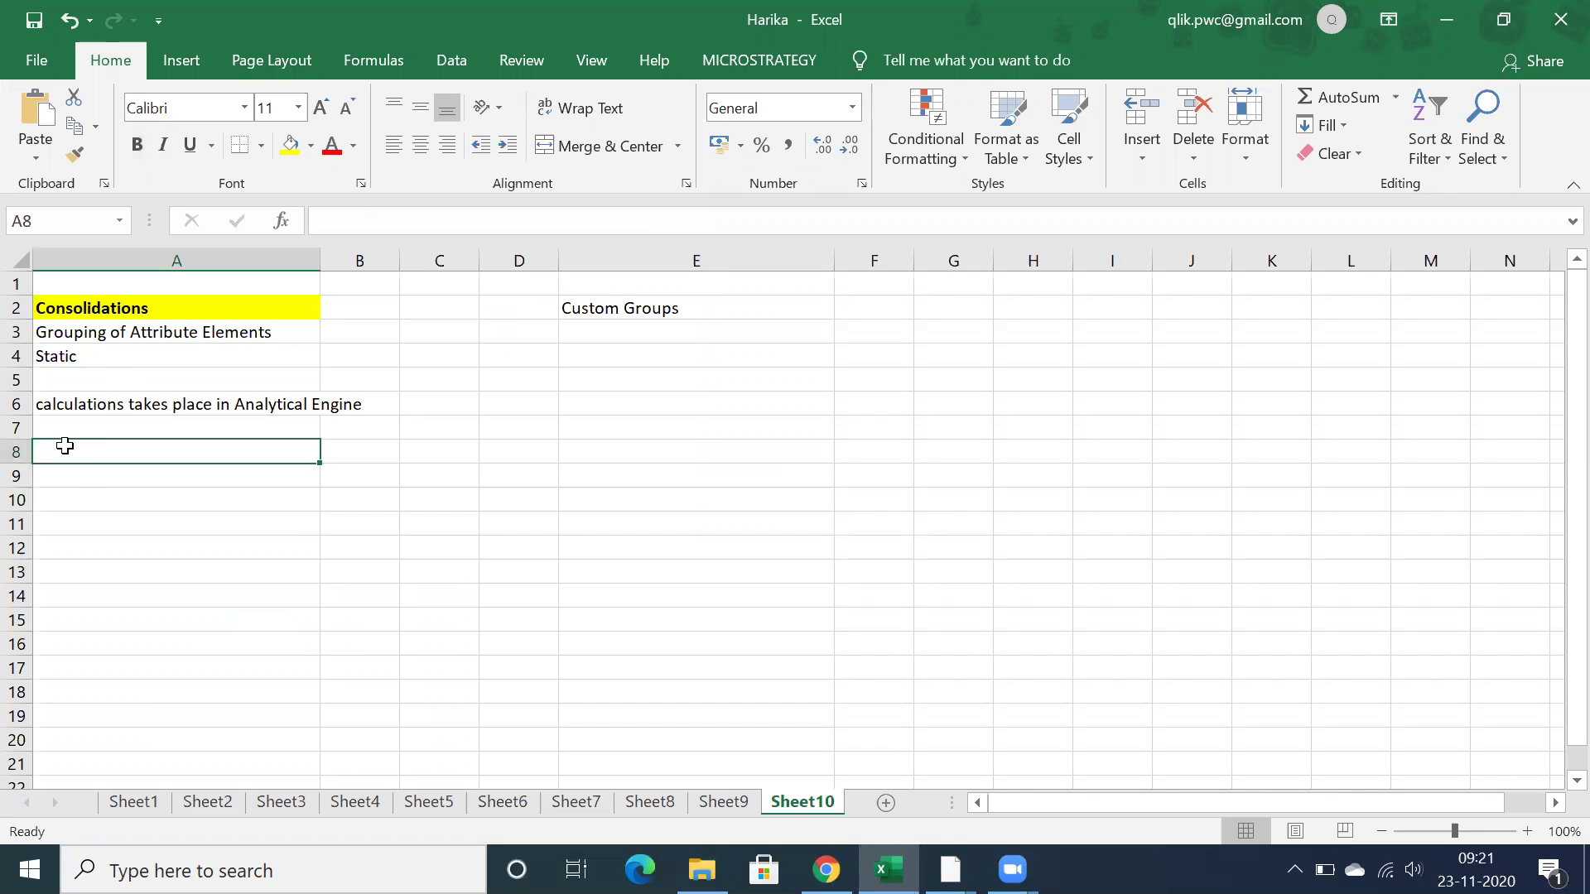
pyautogui.write('Les')
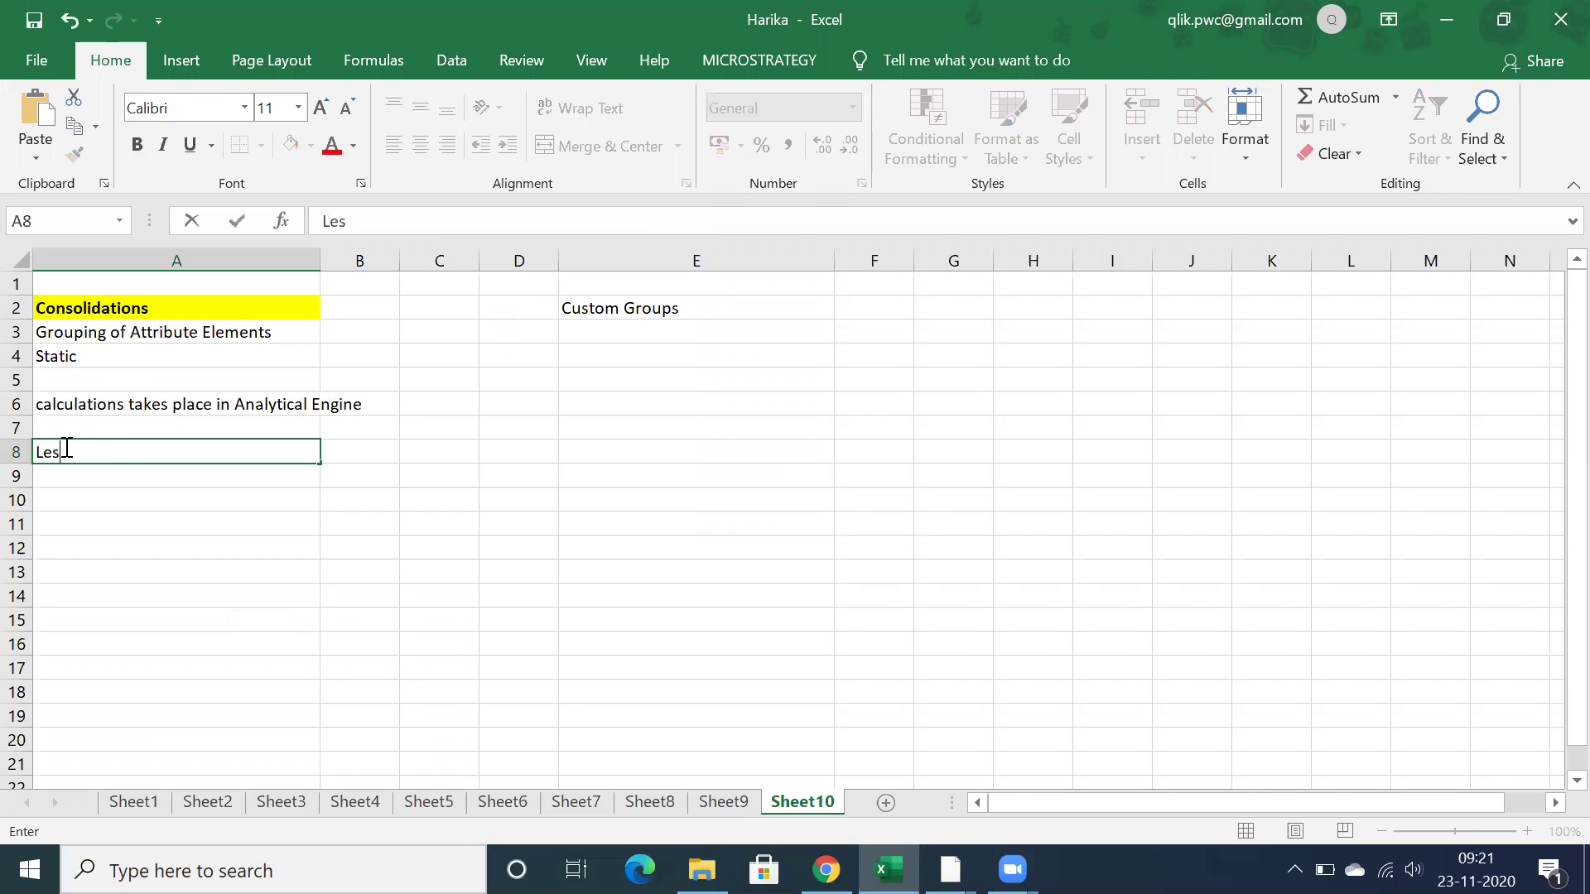
pyautogui.write('s number of Pass')
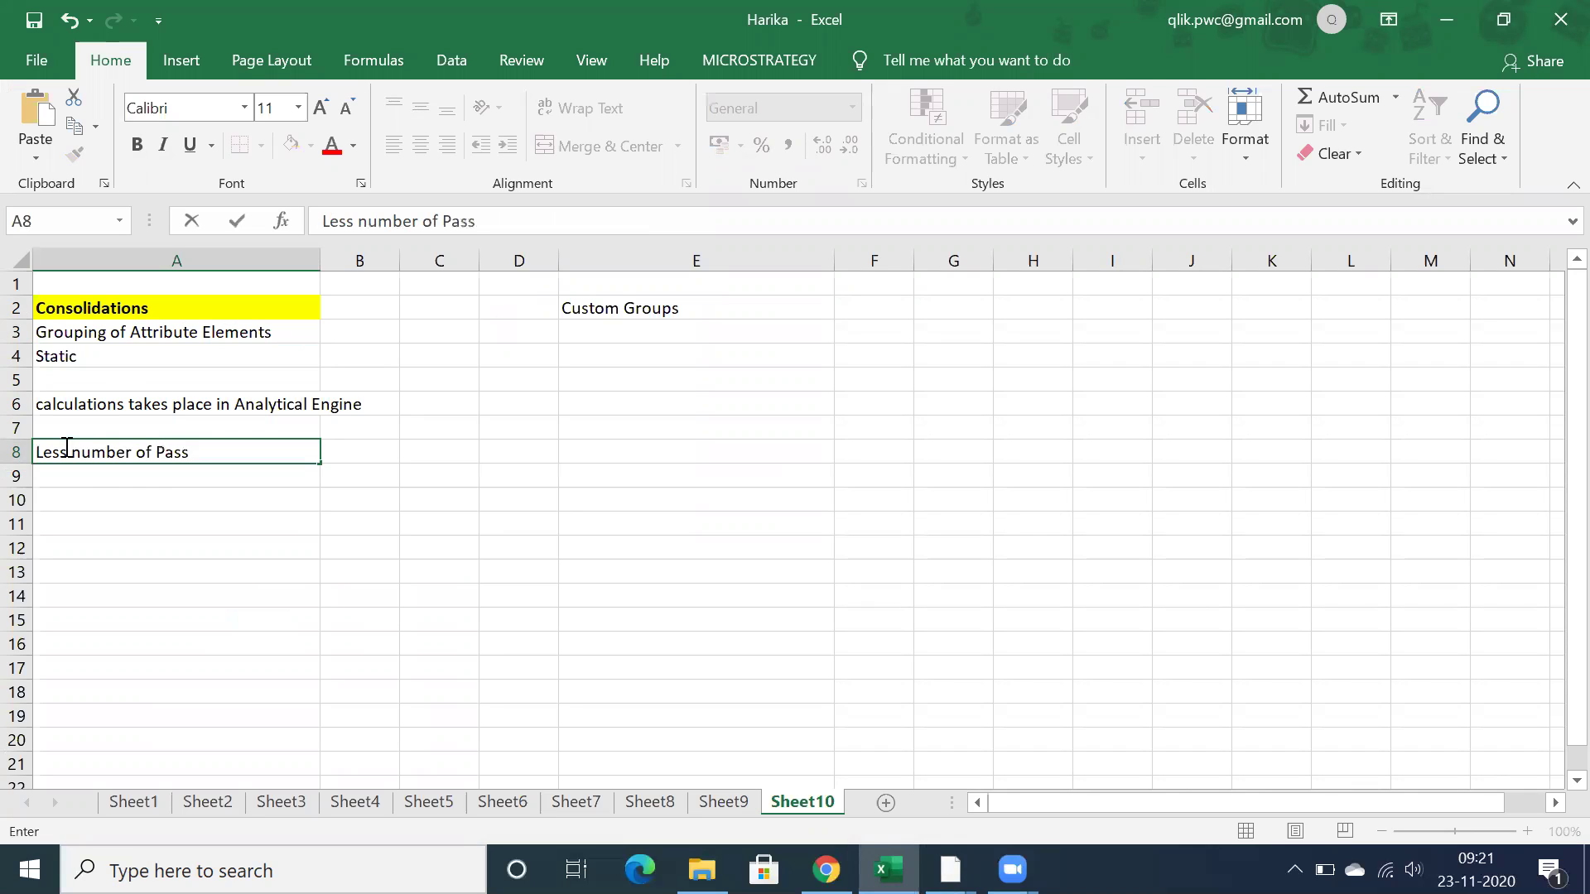
pyautogui.write('...')
# - Format the Custom Groups heading in cell E2 with a yellow fill and bold text
pyautogui.click(599, 307)
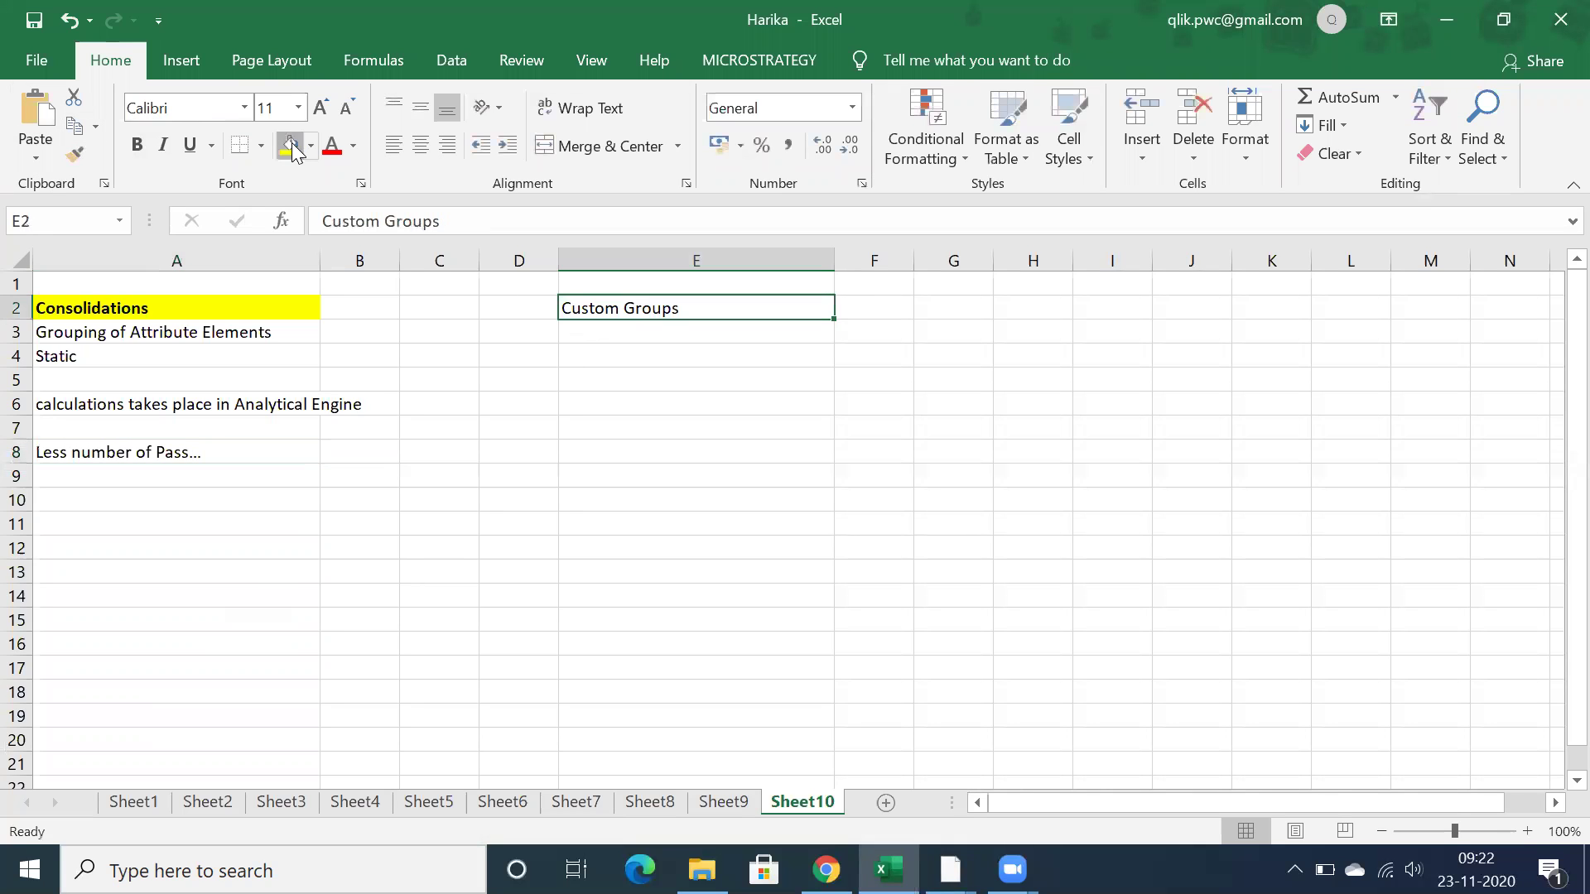
pyautogui.click(291, 145)
pyautogui.click(138, 146)
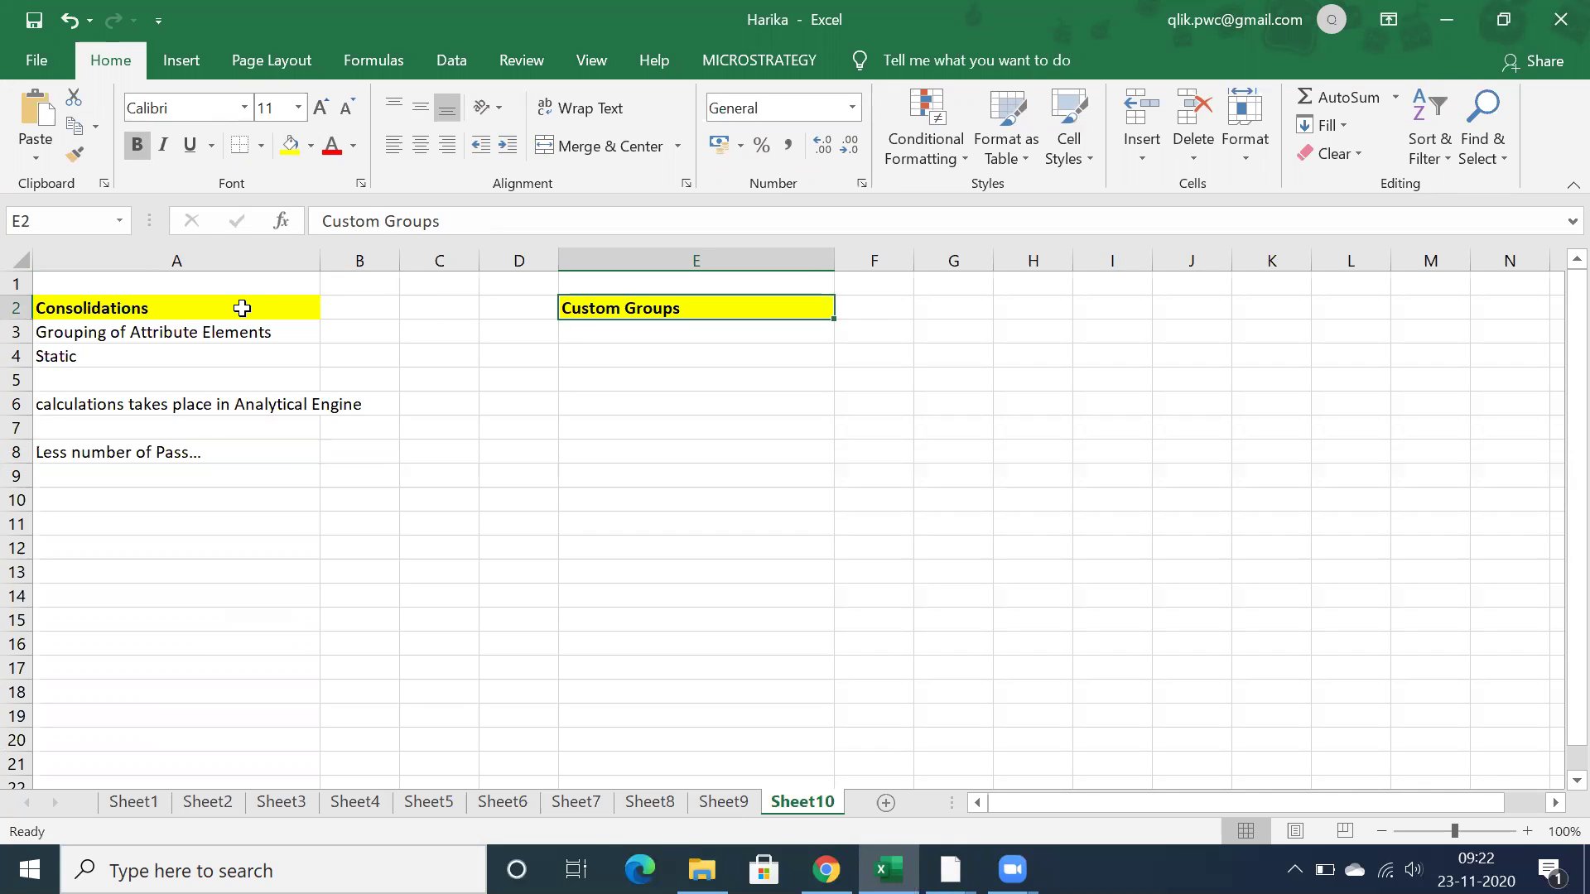
pyautogui.click(242, 308)
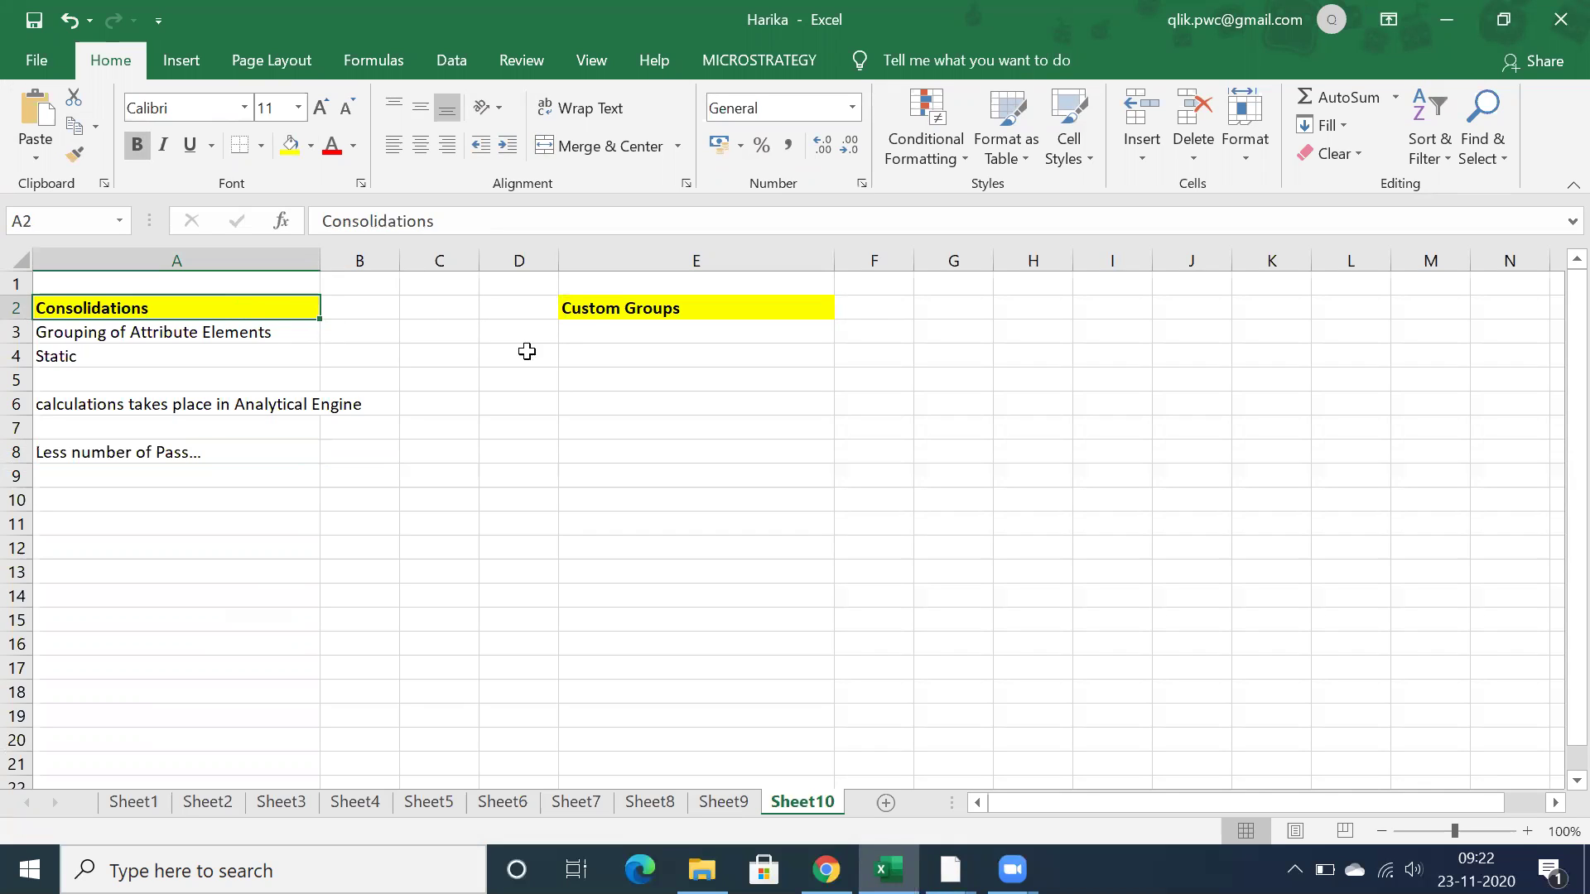
pyautogui.click(598, 303)
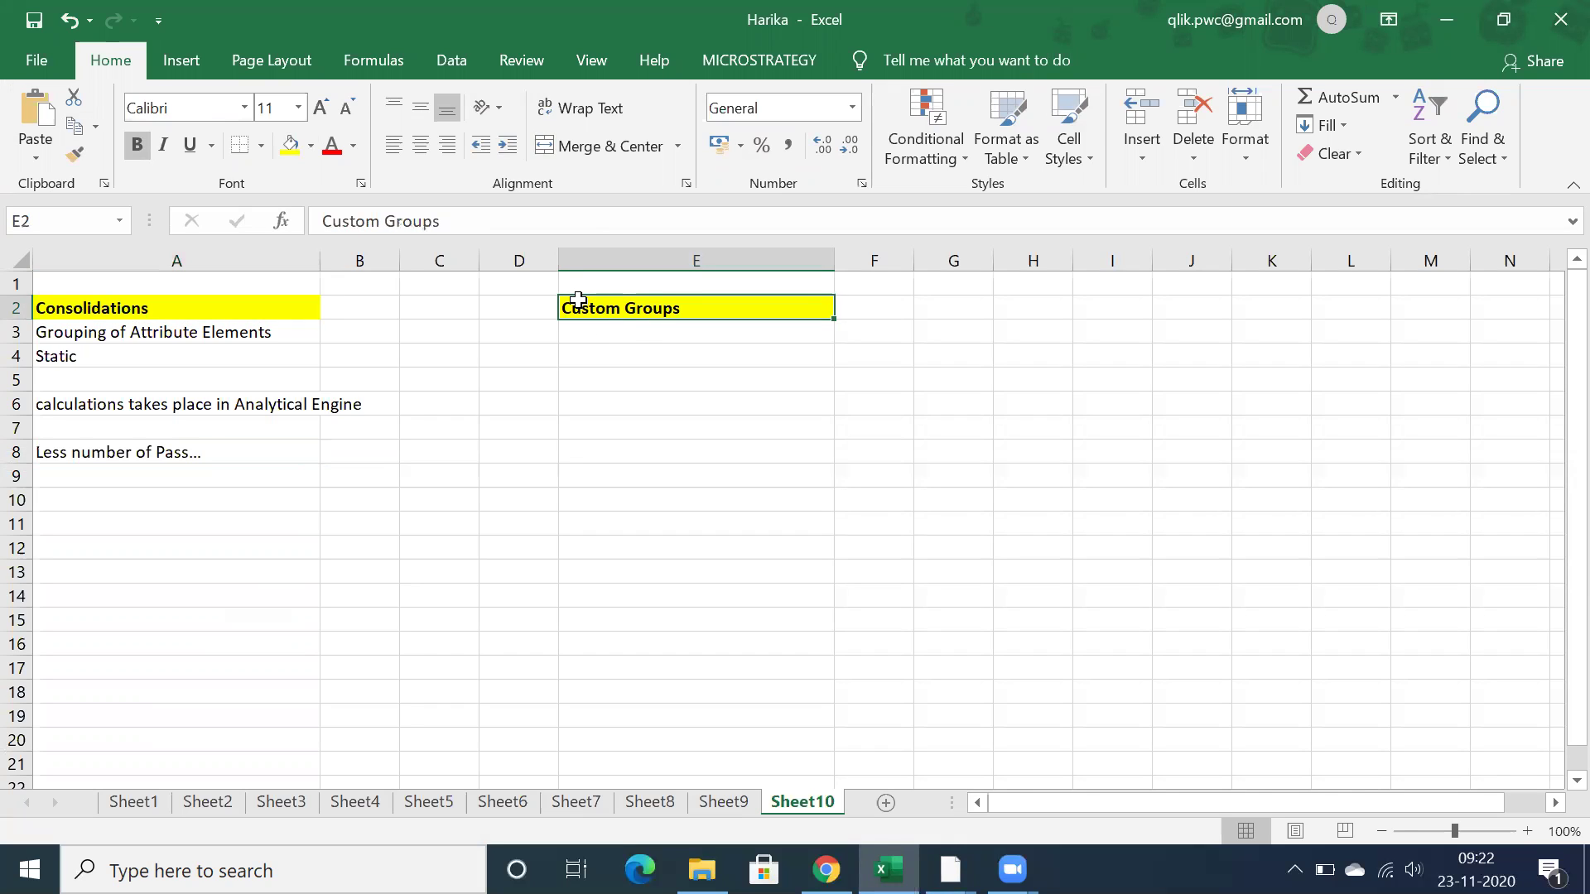